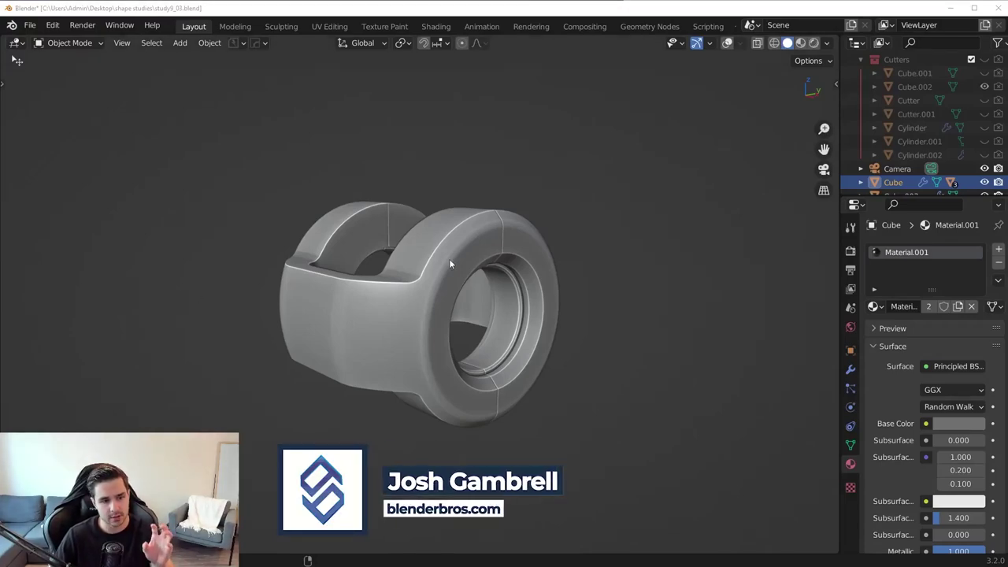
key(Up)
middle_drag(449, 264, 605, 313)
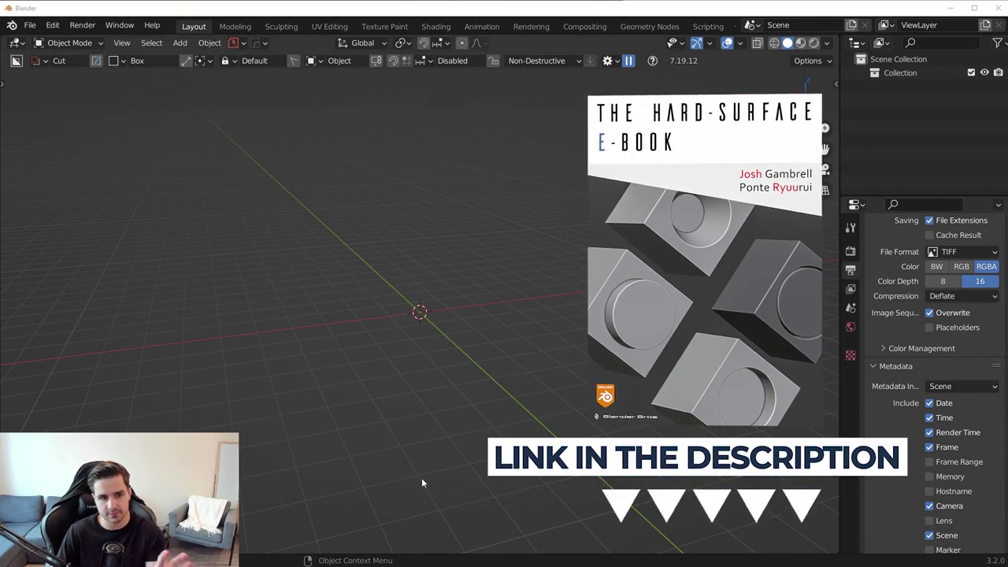
middle_drag(457, 436, 441, 416)
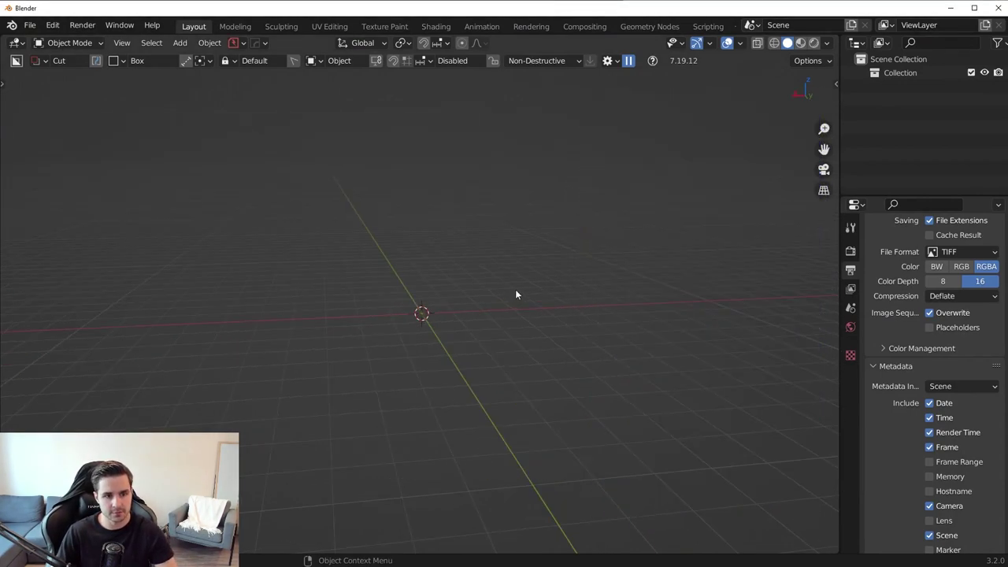
Add a UV sphere at the scene origin and give it a level 2 Subdivision modifier
key(shift+a)
mouse_move(490, 285)
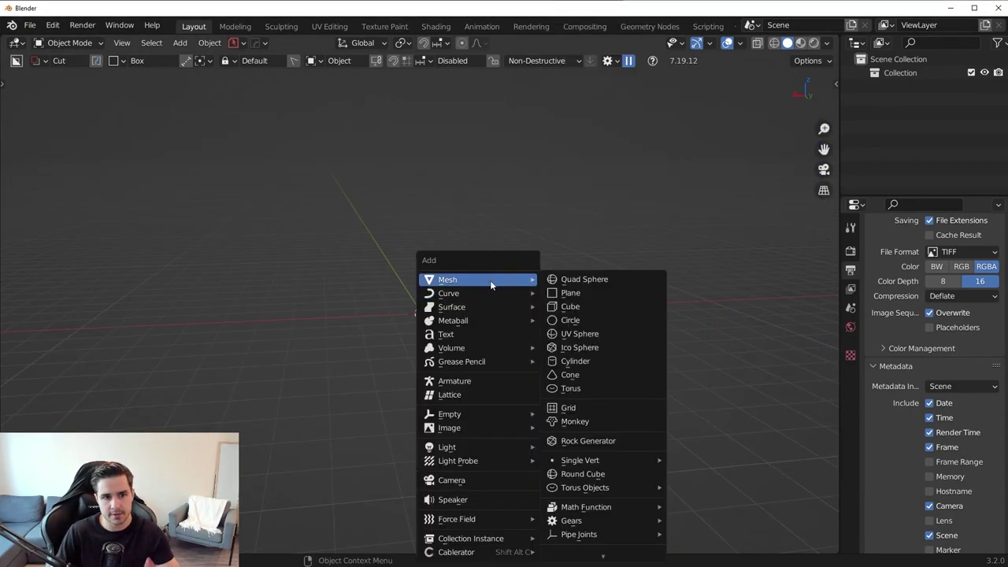
click(588, 335)
scroll(559, 354, up, 6)
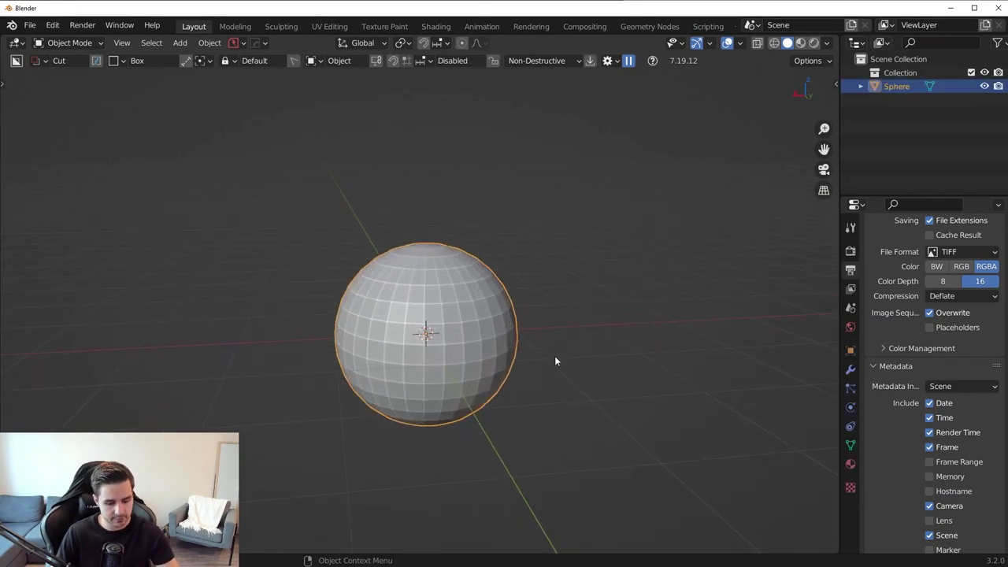
key(ctrl+2)
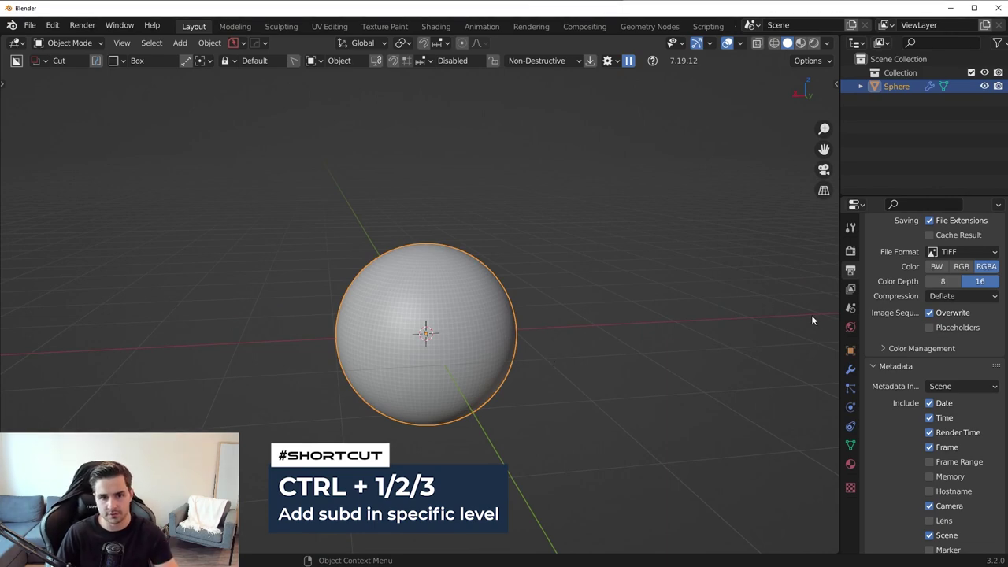
Apply the sphere's Subdivision modifier and shade the sphere smooth
click(850, 369)
scroll(538, 261, up, 3)
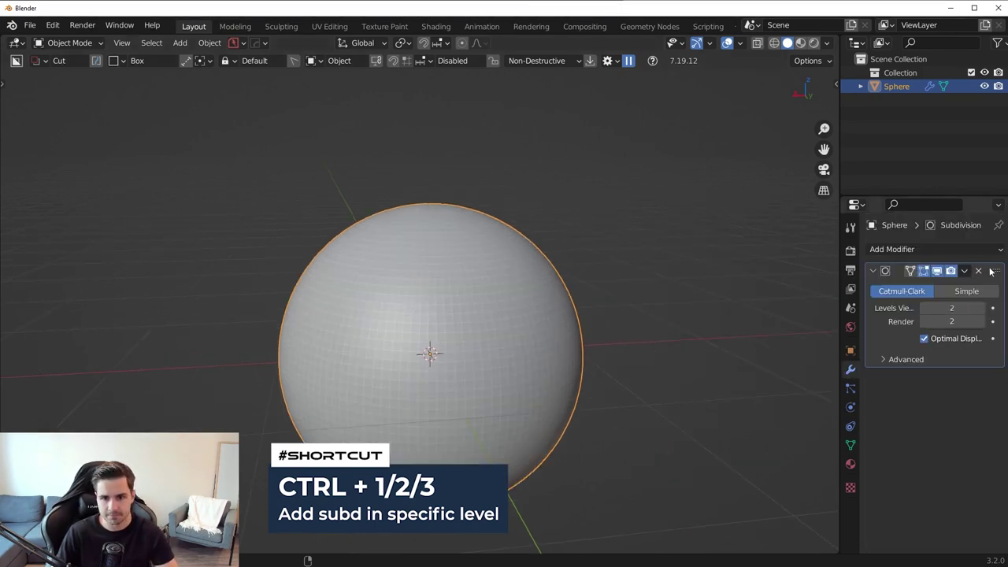
click(964, 271)
click(917, 286)
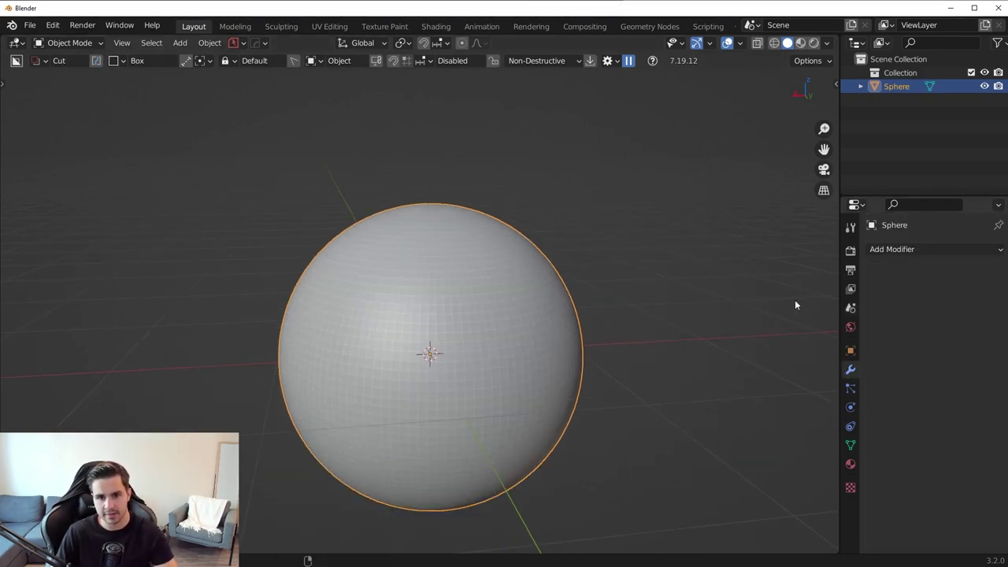
right_click(604, 253)
click(597, 252)
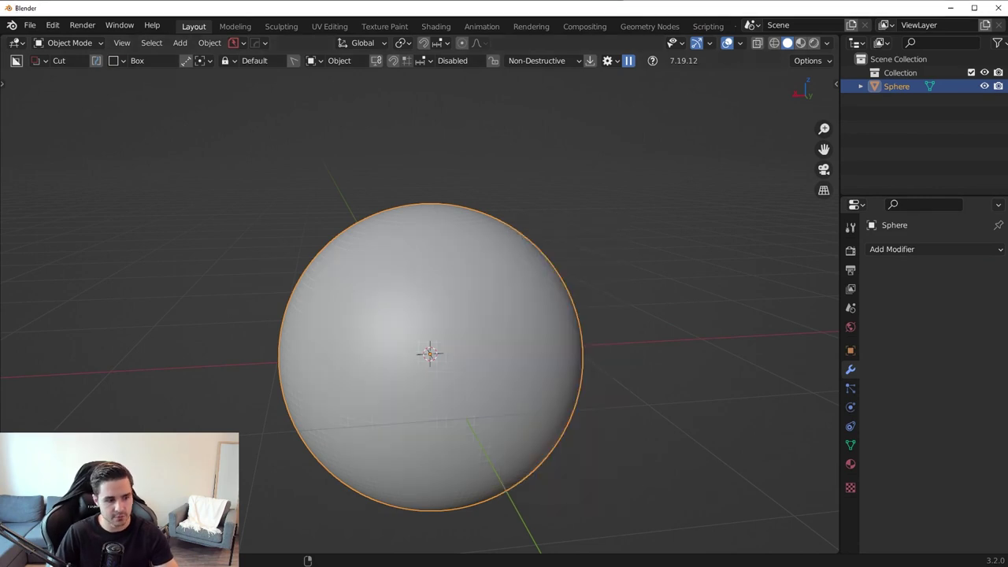
In an orthographic side view, slice a flat top onto the sphere with a BoxCutter box cut wider than the sphere
key(KP_1)
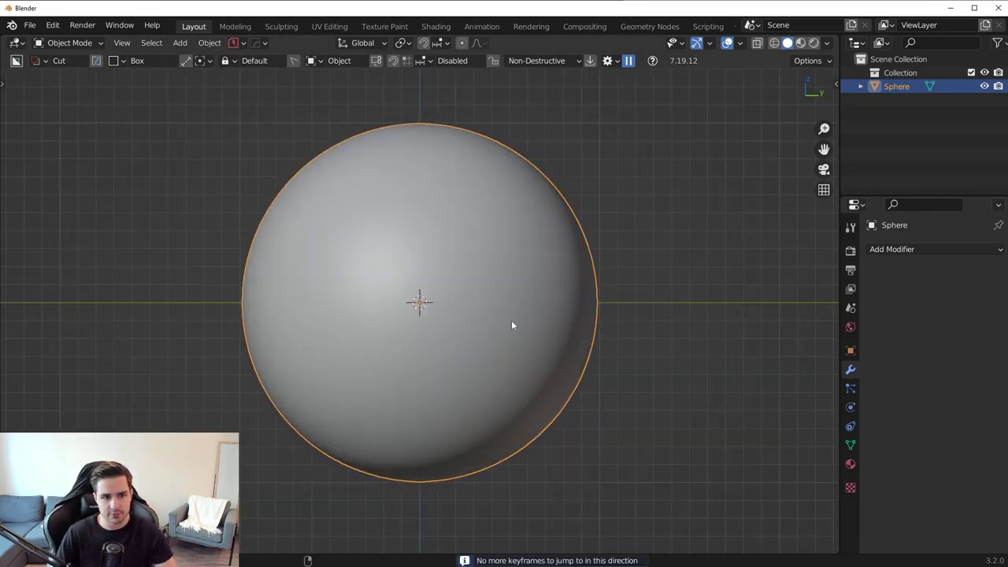
scroll(510, 320, down, 2)
shift+middle_drag(494, 248, 490, 332)
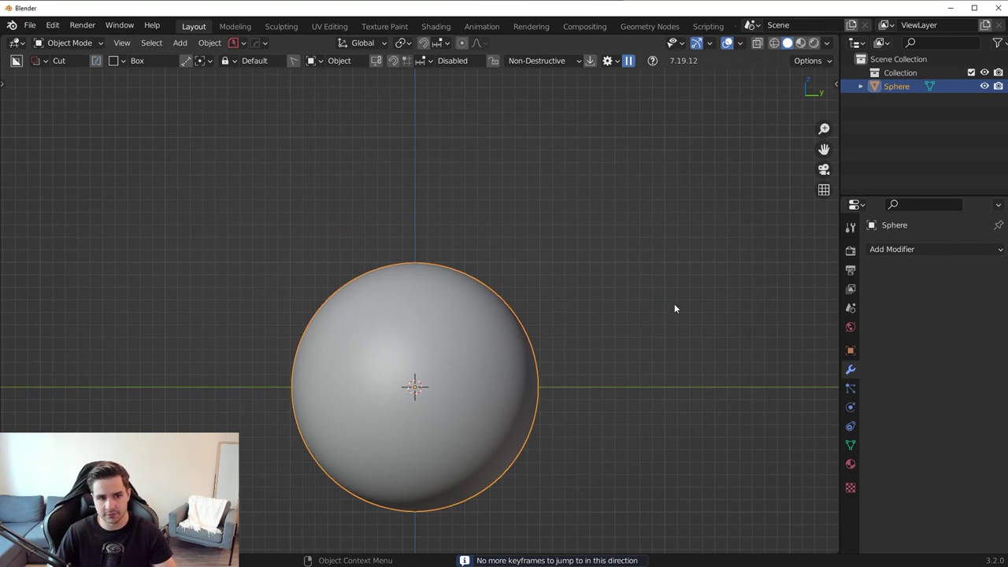
key(ctrl+d)
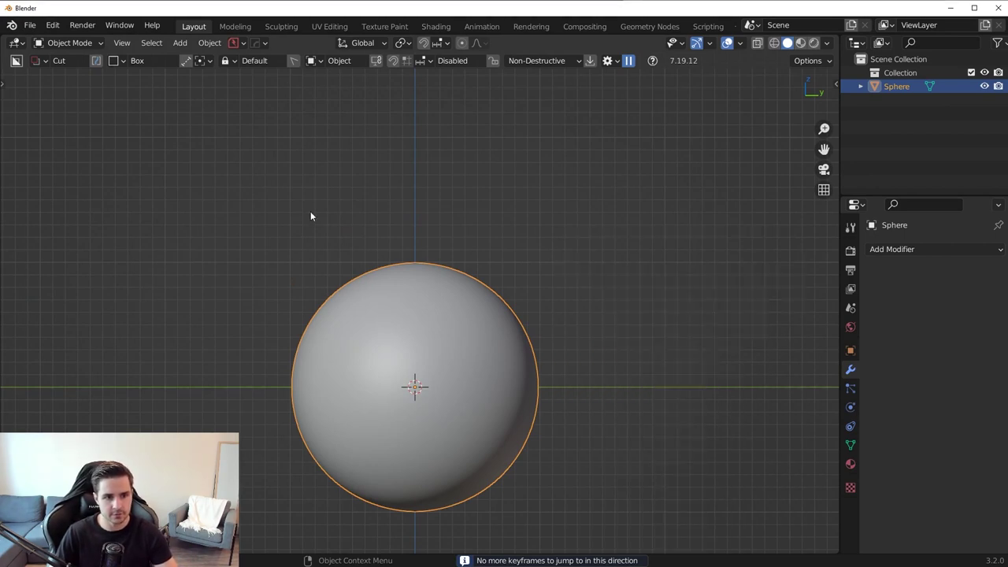
drag(310, 215, 334, 224)
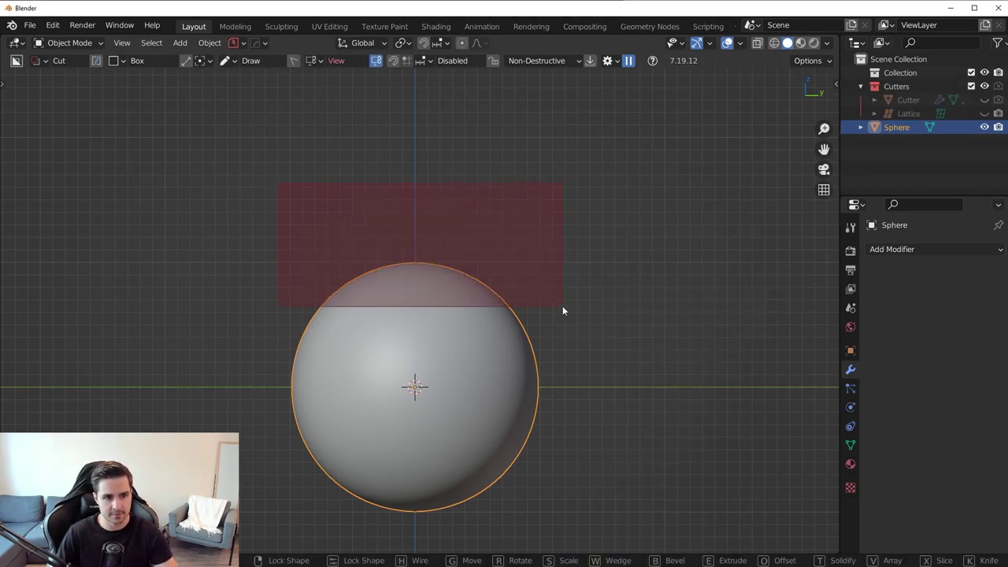
drag(562, 310, 563, 311)
middle_drag(563, 310, 684, 283)
click(642, 254)
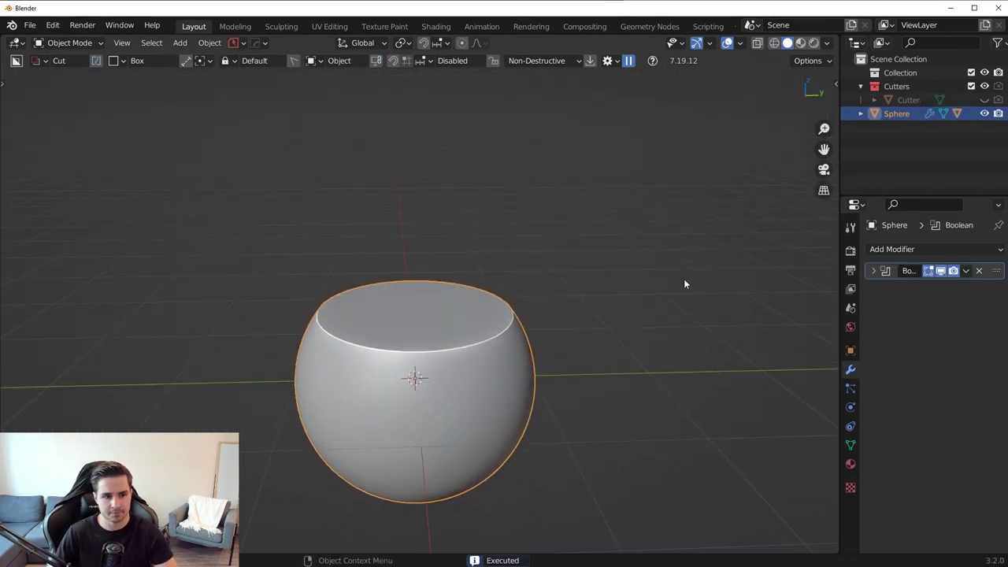
middle_drag(684, 282, 355, 369)
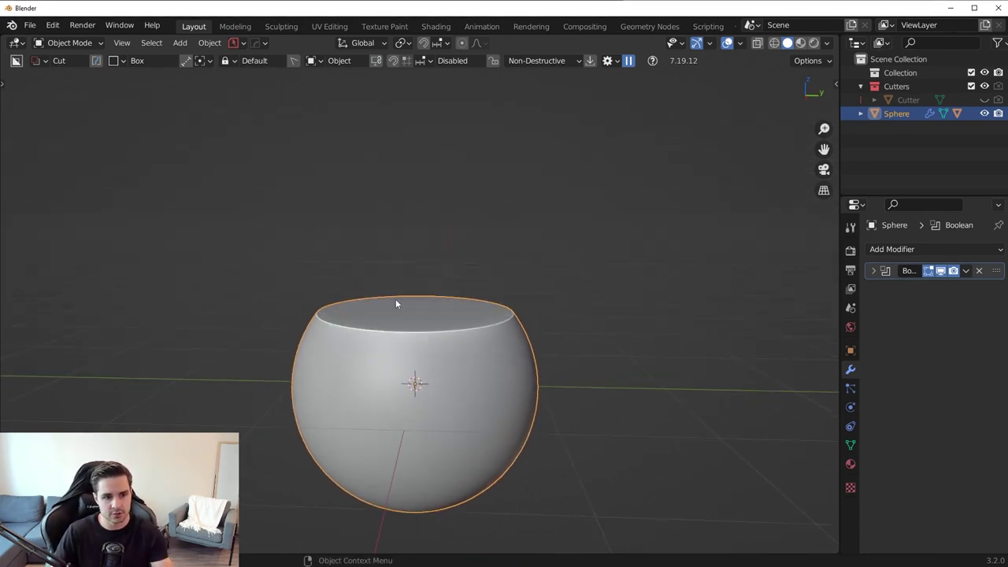
middle_drag(467, 367, 408, 347)
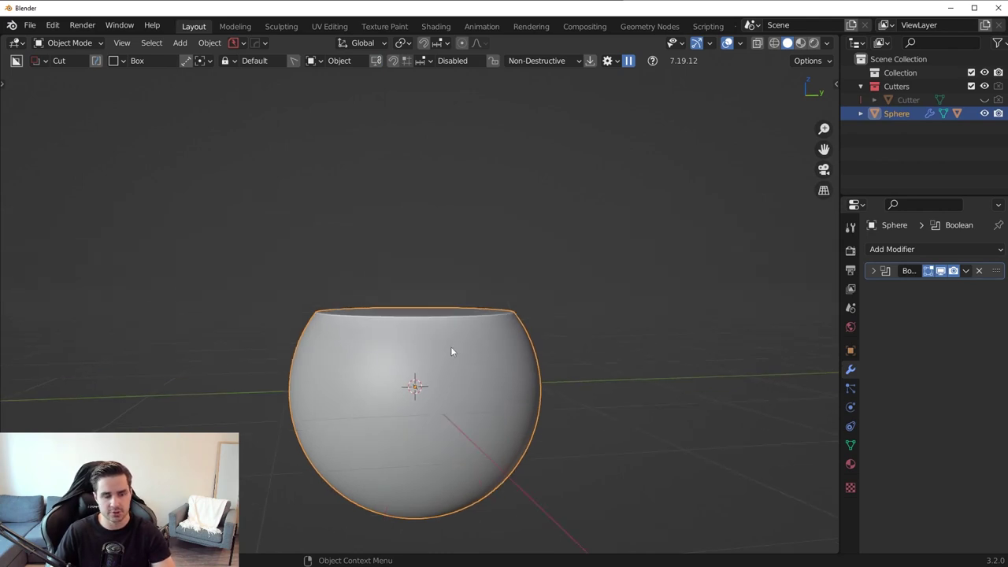
middle_drag(513, 349, 497, 357)
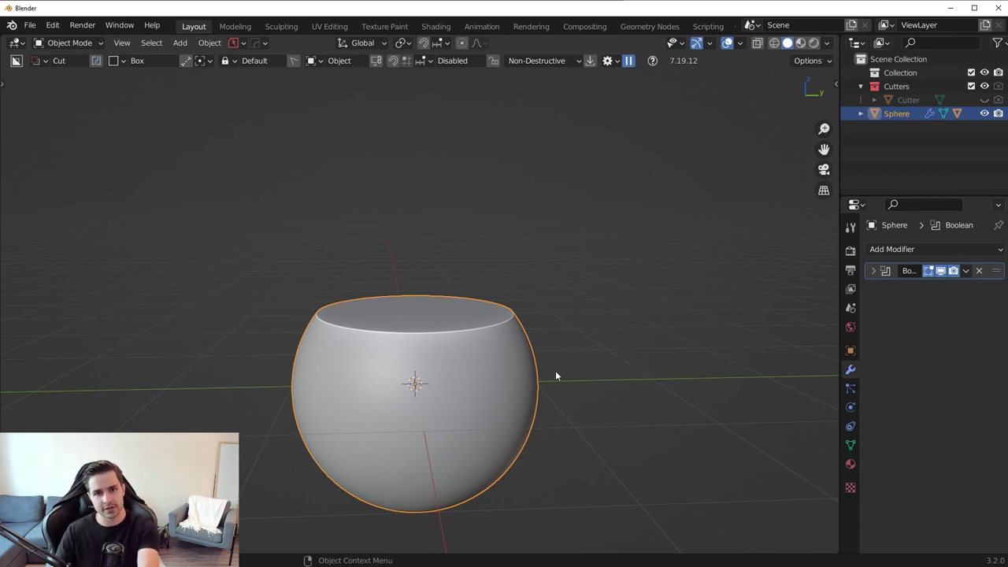
scroll(427, 340, up, 3)
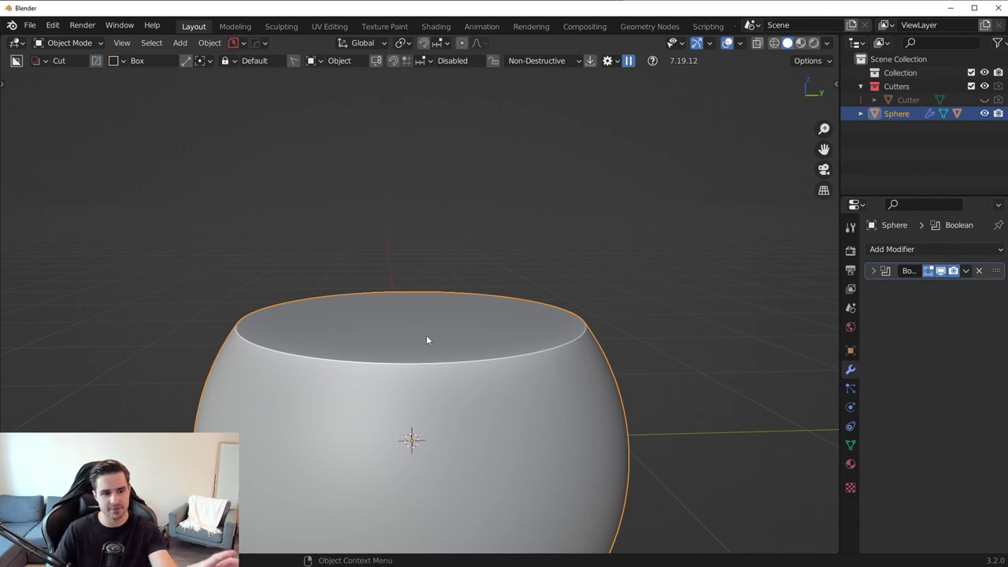
scroll(426, 335, down, 3)
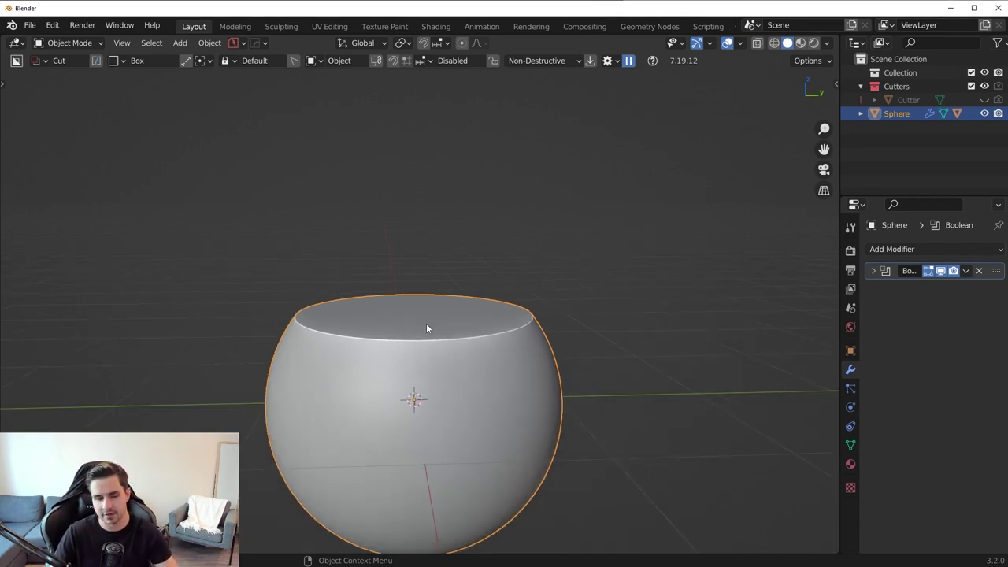
Add a cylinder with 64 vertices at the scene origin
key(shift+a)
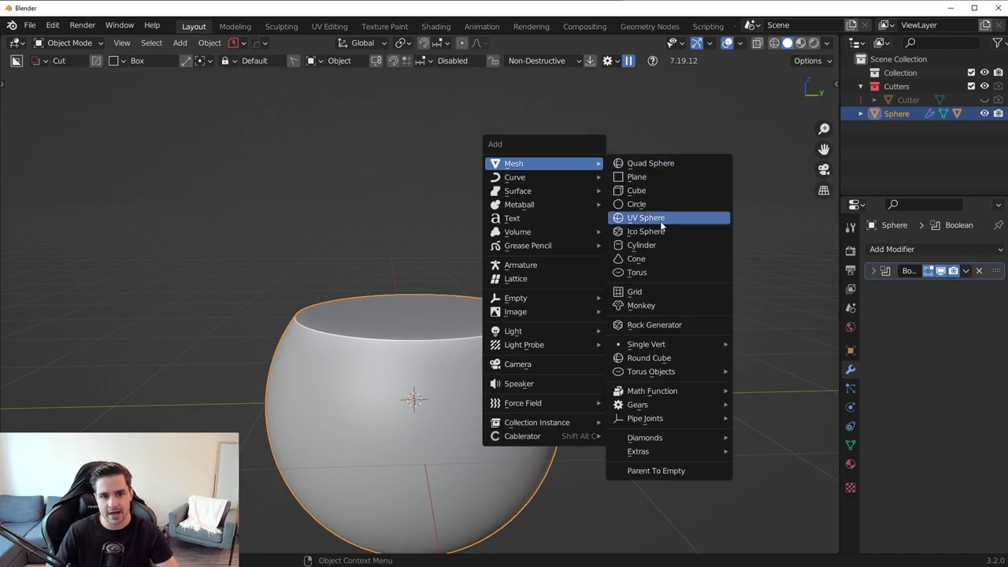
click(650, 247)
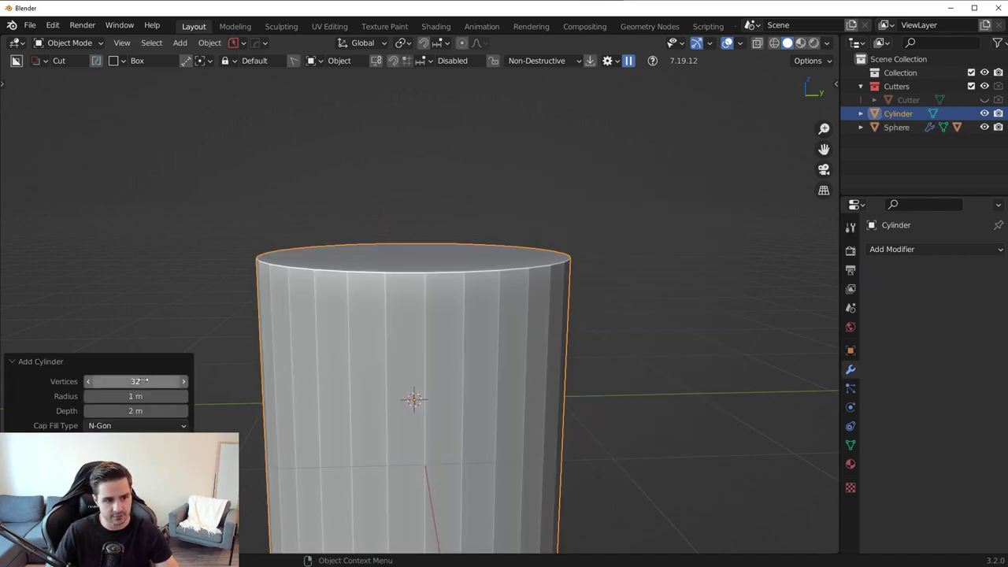
click(142, 381)
text(64)
key(Return)
scroll(518, 241, down, 3)
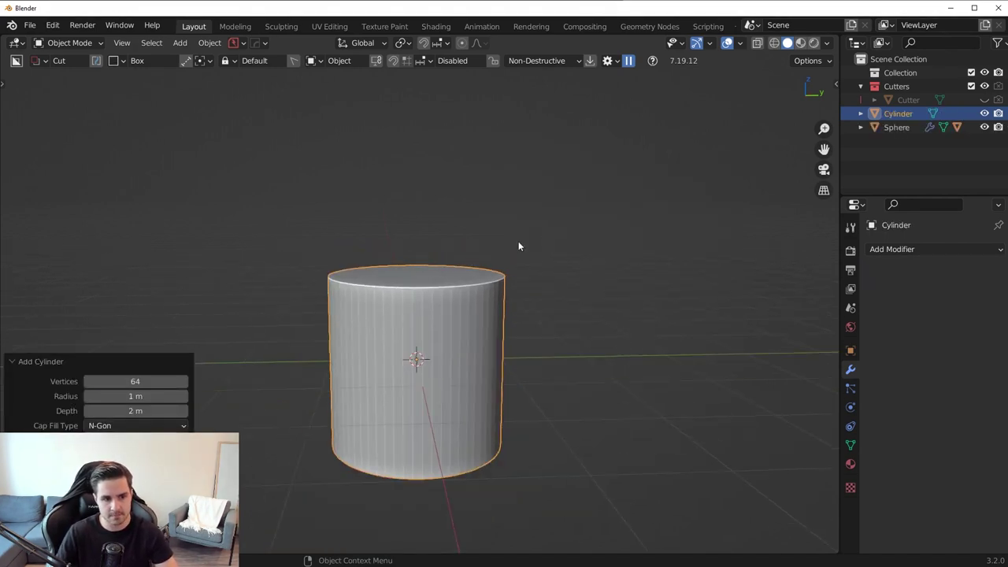
Sharpen the cylinder with HardOps and rotate it 90° so that it lies along the X axis
key(q)
click(543, 236)
text(r)
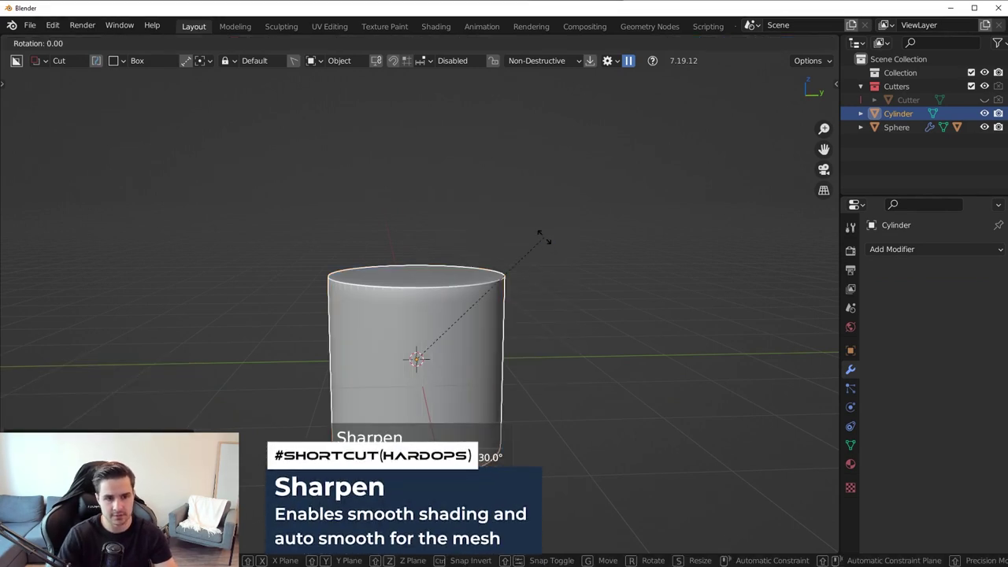
text(x90)
key(Return)
Scale the cylinder down uniformly to about 0.78, and stretch it along X so both ends extend beyond the sphere
key(KP_1)
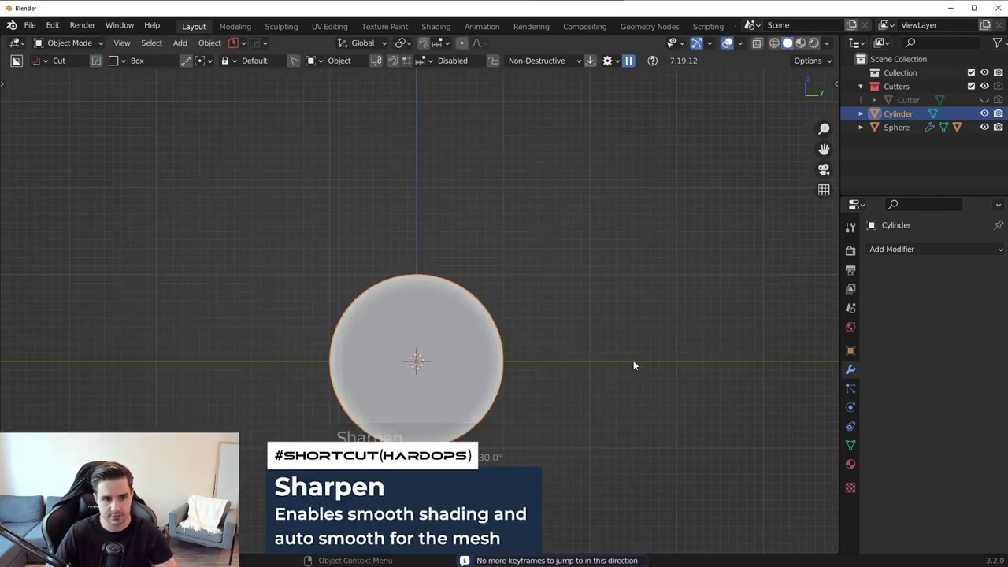
key(s)
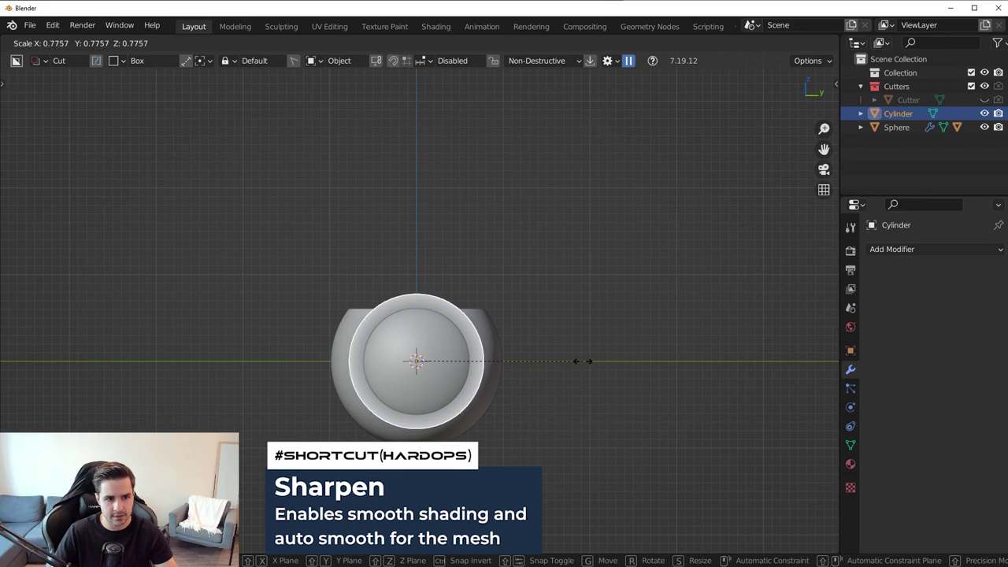
click(580, 359)
middle_drag(580, 360, 530, 382)
key(s)
key(x)
click(601, 427)
Reveal the box cutter used by the sphere's Boolean modifier
click(536, 375)
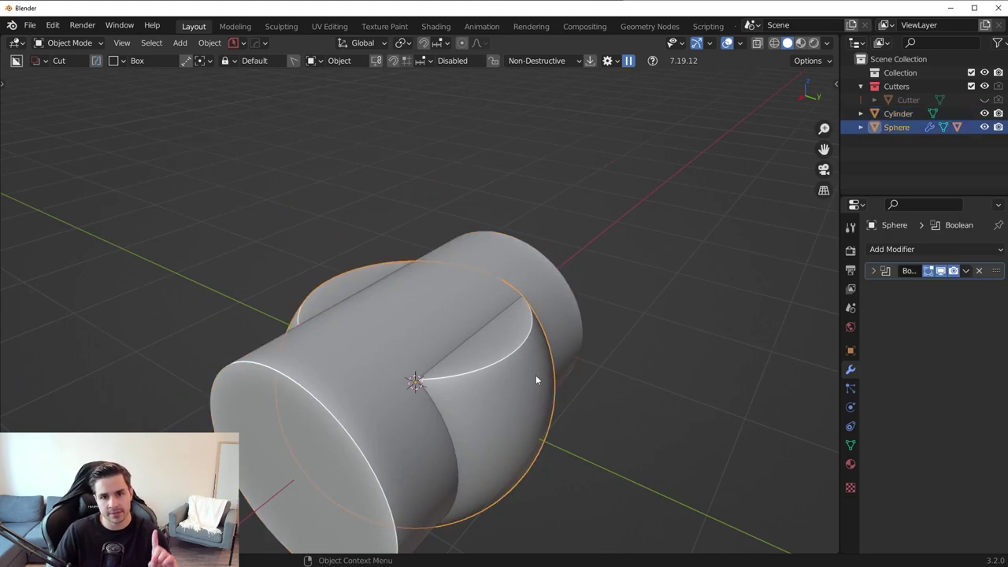
key(q)
click(515, 404)
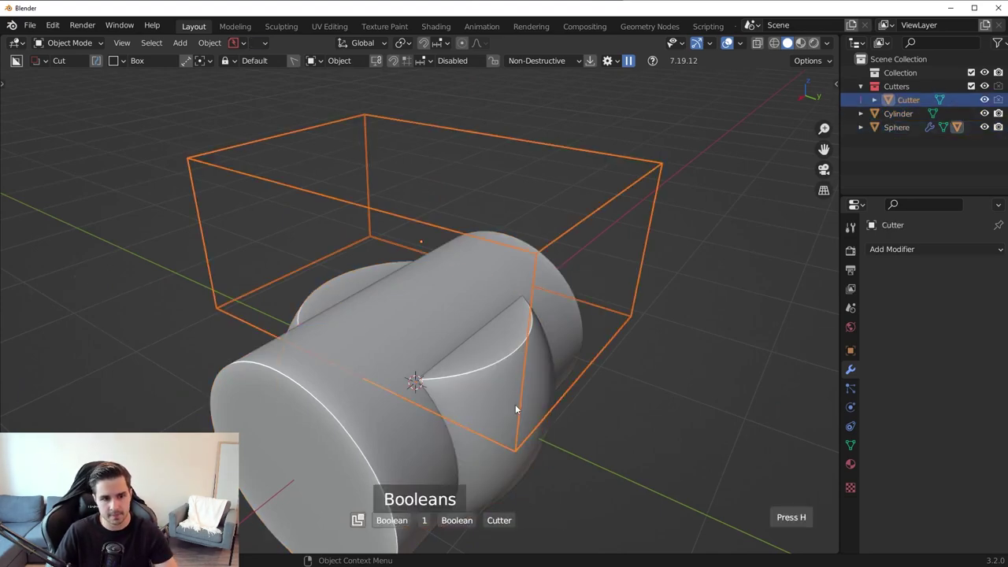
click(516, 407)
key(g)
click(573, 398)
key(Up)
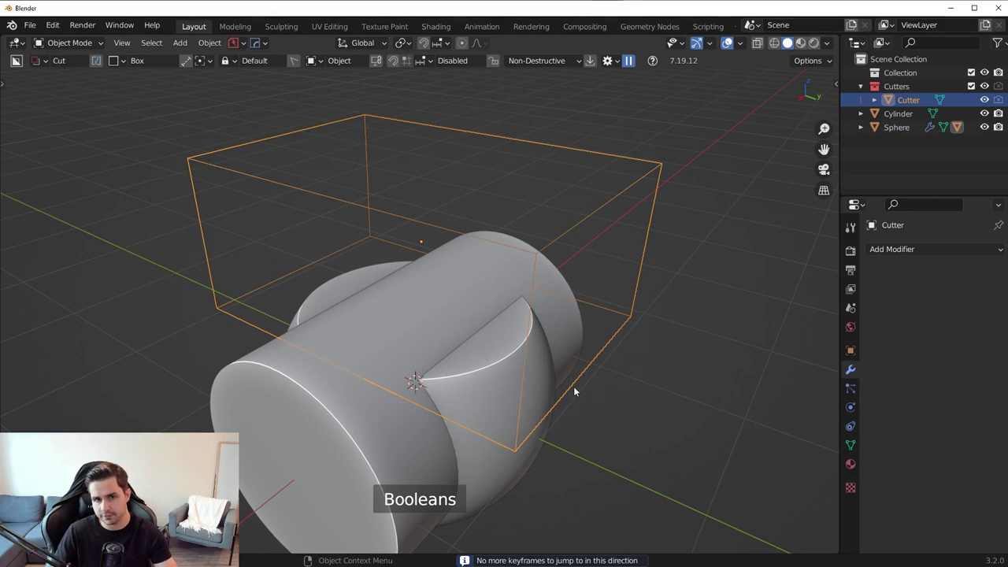
Subtract the cylinder from the box cutter with a HardOps Boolean Difference
middle_drag(574, 390, 590, 392)
click(398, 426)
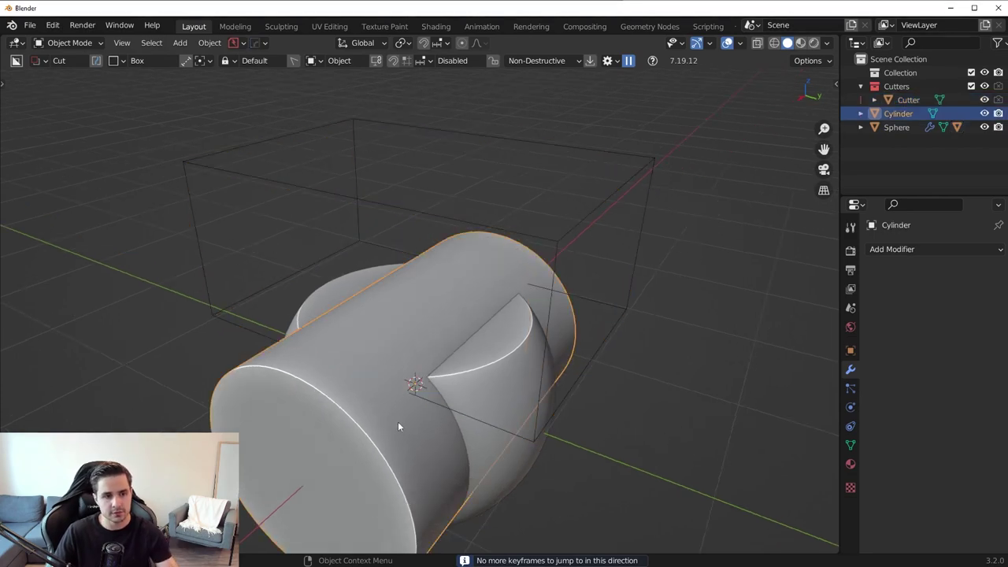
middle_drag(398, 426, 608, 249)
shift+click(622, 206)
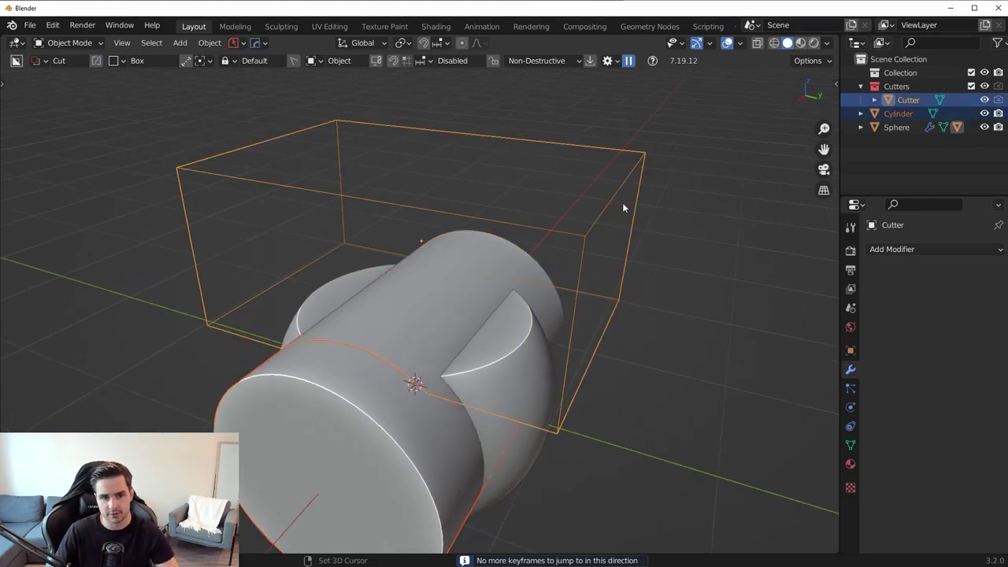
key(q)
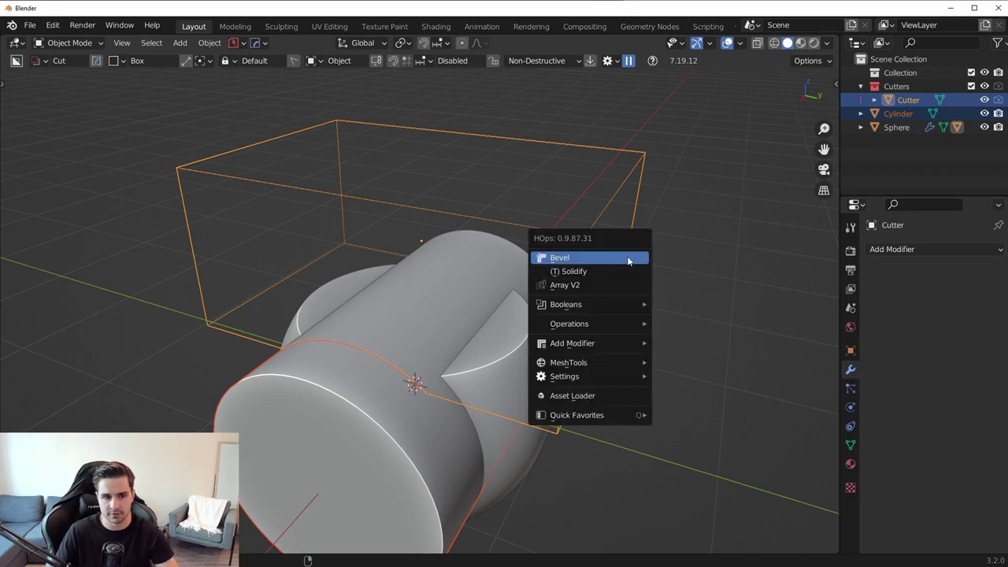
mouse_move(605, 307)
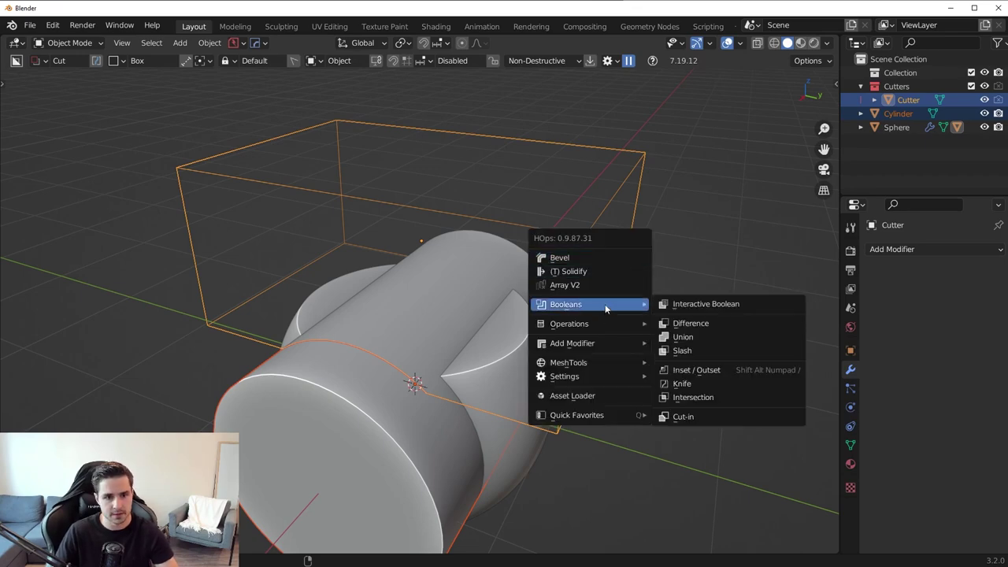
click(691, 324)
middle_drag(596, 322, 735, 134)
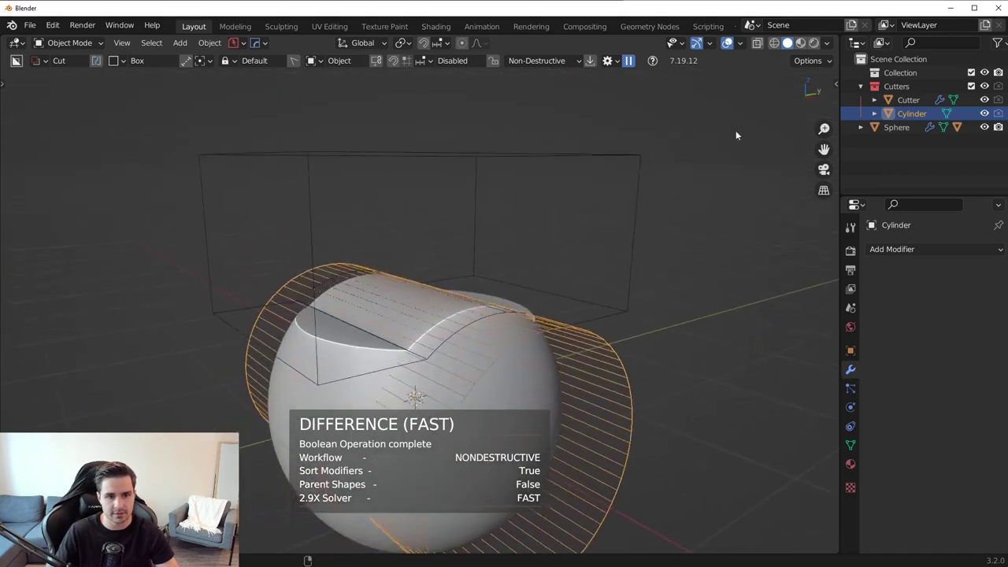
Hide the viewport overlays and toggle the box cutter's Boolean off and on to compare the sphere's top
click(614, 156)
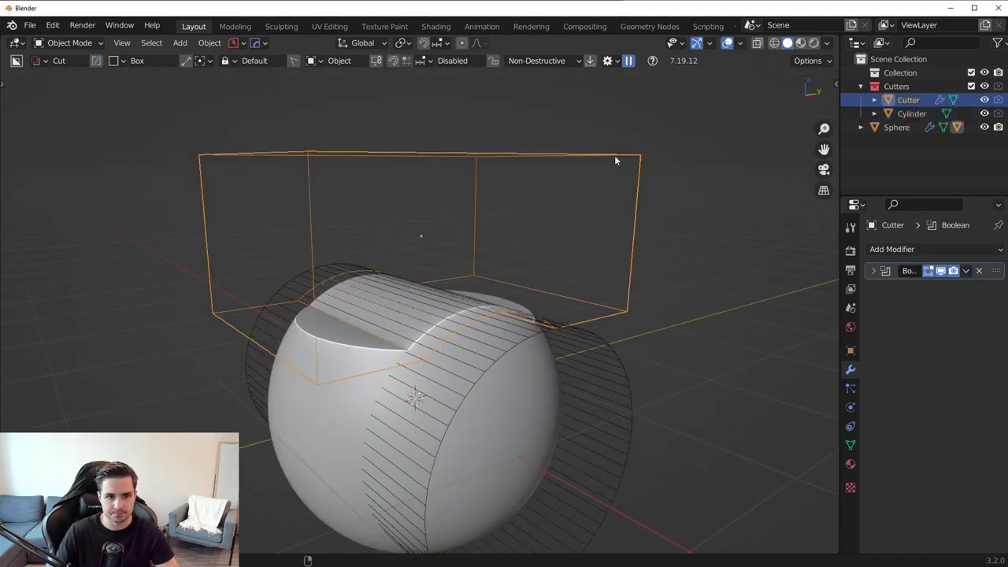
click(727, 43)
click(943, 274)
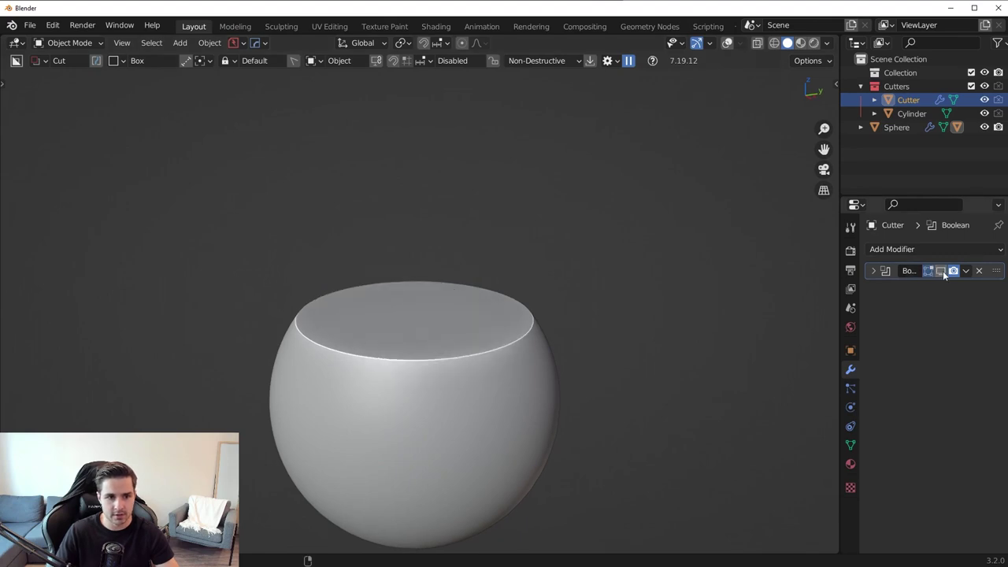
click(943, 273)
click(944, 275)
click(944, 275)
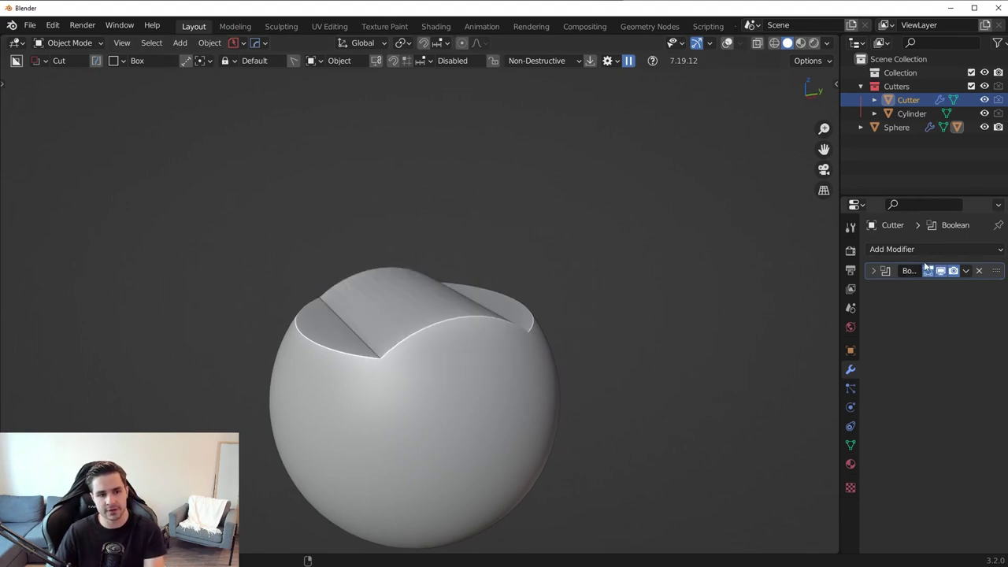
Examine the sphere's curved top with the cutter overlays shown and hidden, checking its surface shading from above
click(727, 44)
middle_drag(583, 260, 576, 407)
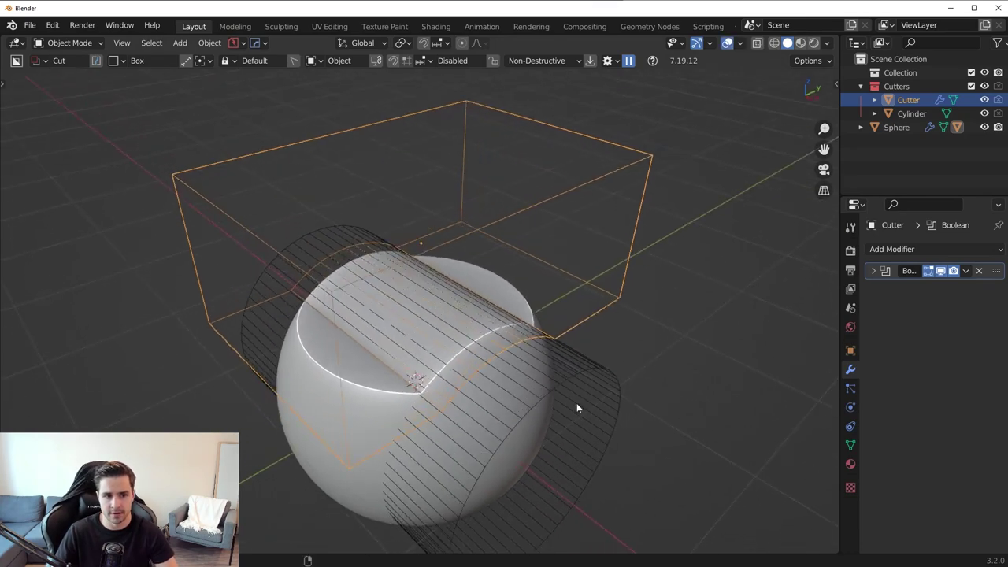
click(726, 45)
scroll(518, 312, up, 3)
middle_drag(334, 274, 352, 336)
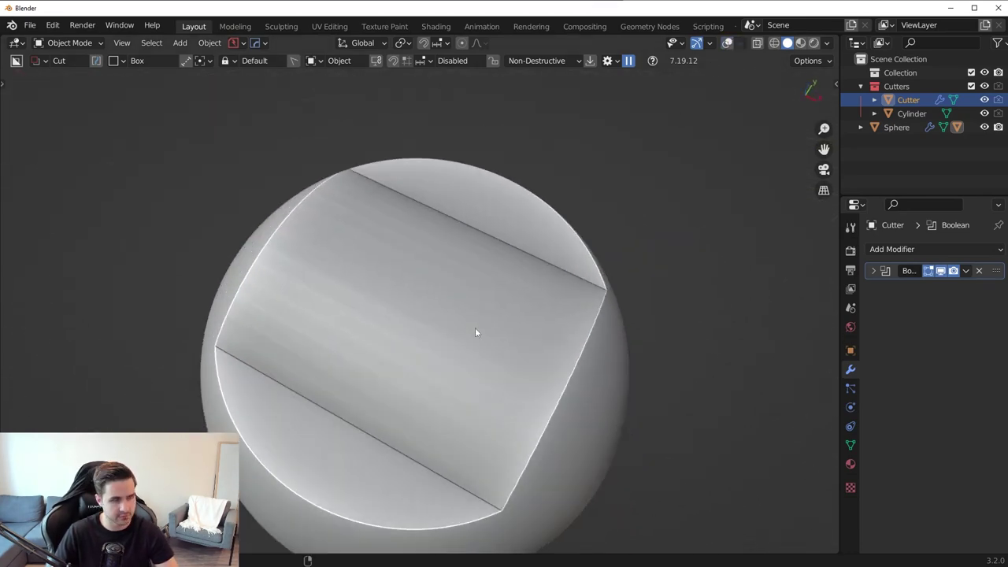
middle_drag(475, 327, 474, 325)
Add evenly spaced loop cuts along the cylinder's length in Edit Mode without sliding them
click(726, 44)
middle_drag(562, 288, 575, 355)
click(665, 337)
key(Tab)
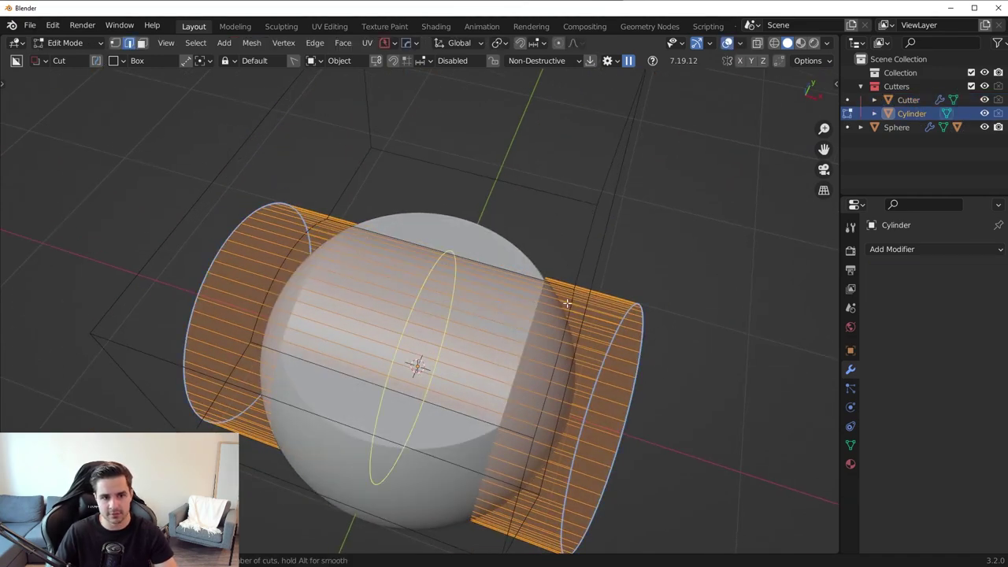
scroll(563, 297, up, 5)
click(560, 293)
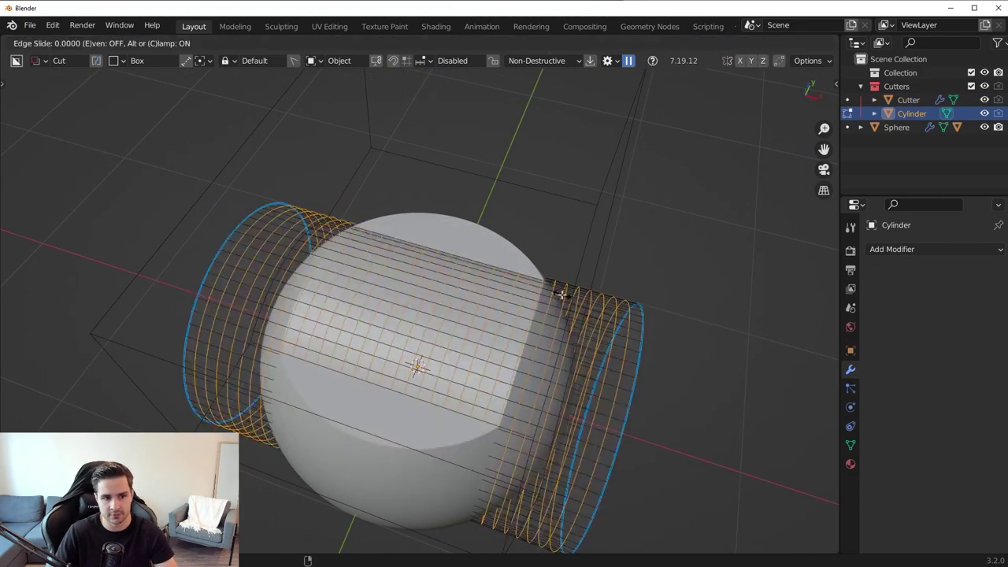
right_click(560, 295)
key(Tab)
click(571, 179)
key(1)
middle_drag(651, 308, 589, 228)
key(alt+h)
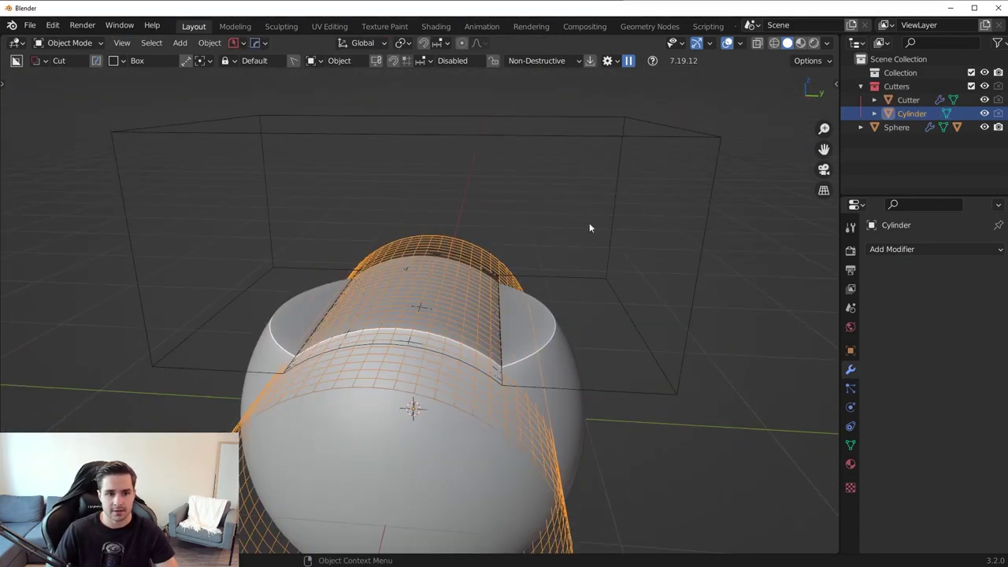
Reposition the box cutter along Z, raising it about 0.18 m and lowering it about 0.16 m
click(650, 134)
click(726, 43)
scroll(530, 270, down, 4)
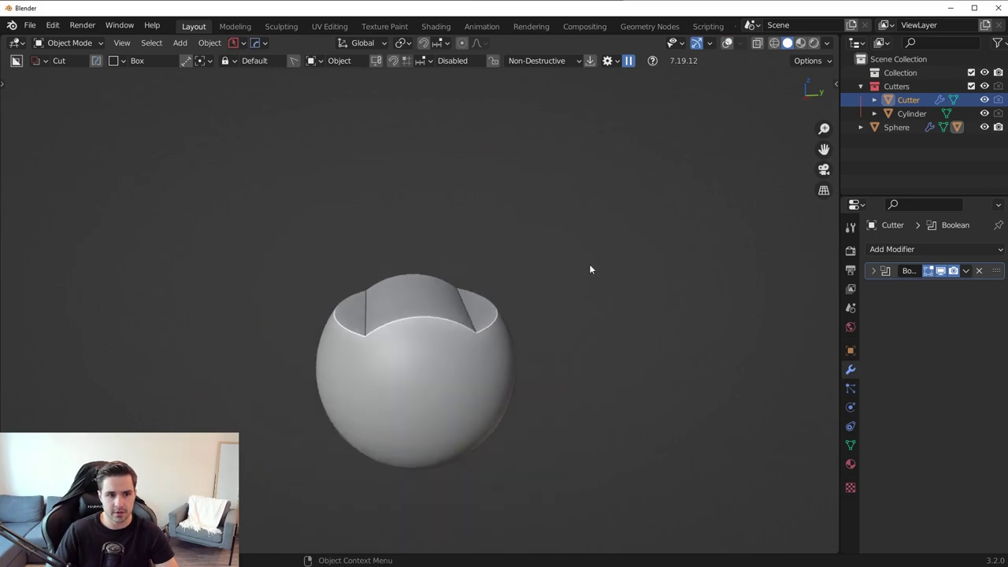
key(g)
key(z)
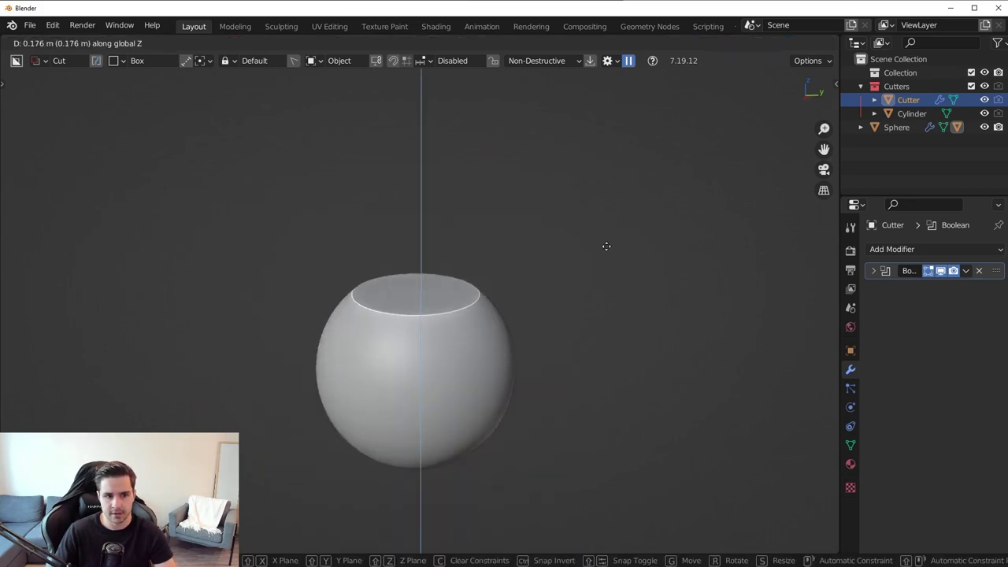
click(606, 246)
click(727, 43)
key(g)
key(z)
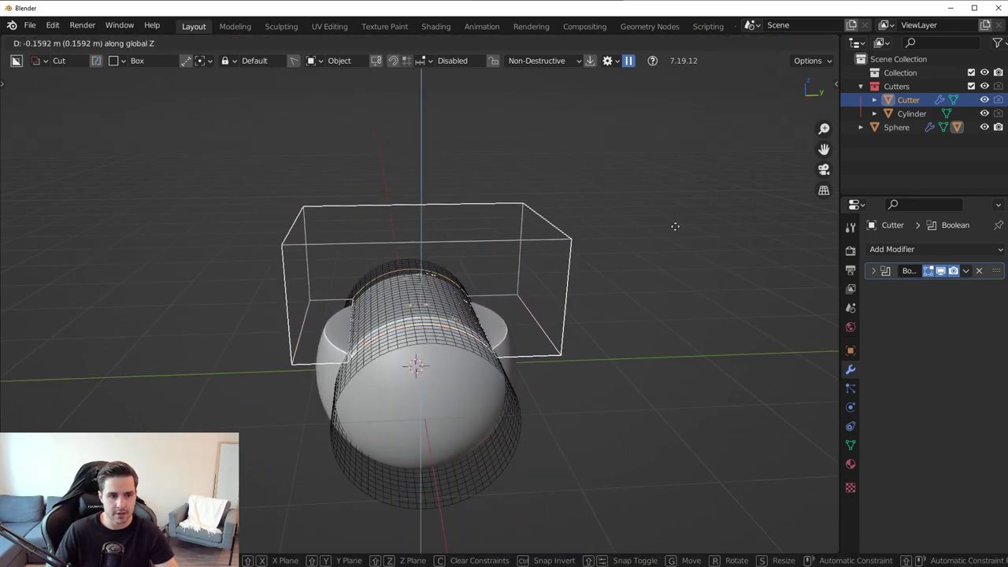
click(675, 226)
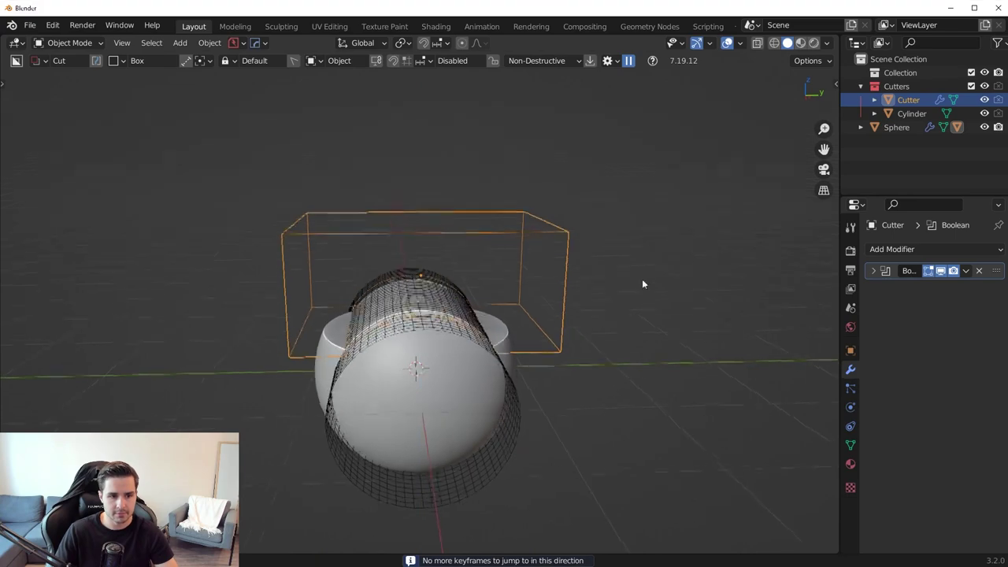
Scale the cylinder down uniformly to about 0.88
click(470, 346)
middle_drag(470, 346, 616, 384)
key(s)
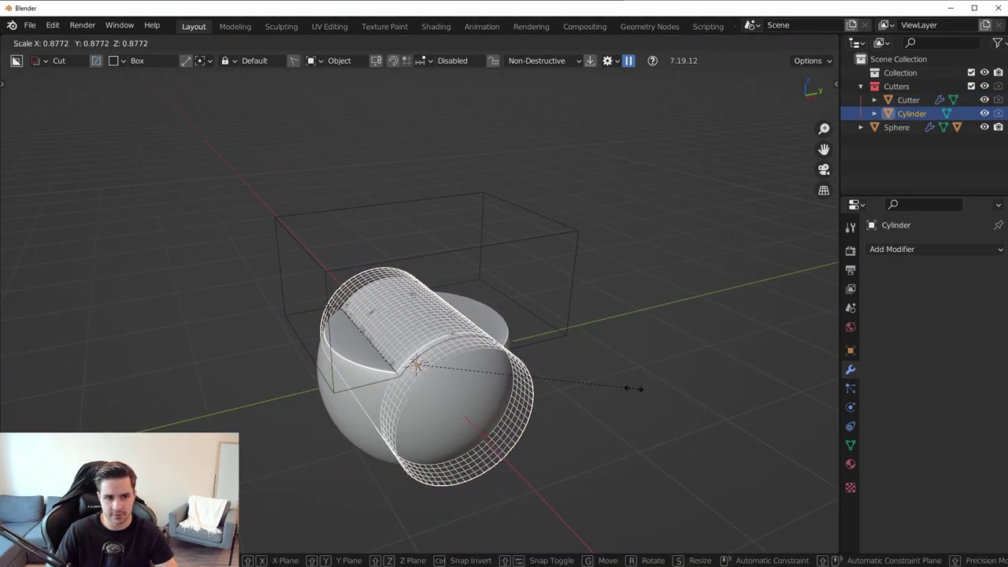
click(625, 387)
Mirror the sphere across the Z axis with a bisecting HardOps Mirror modifier
middle_drag(625, 387, 532, 369)
click(481, 367)
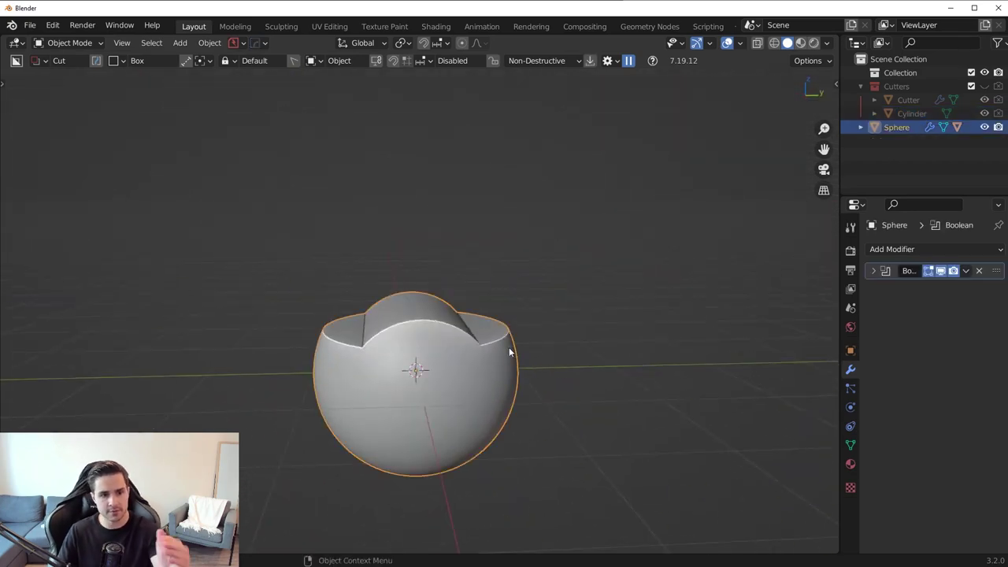
key(alt+x)
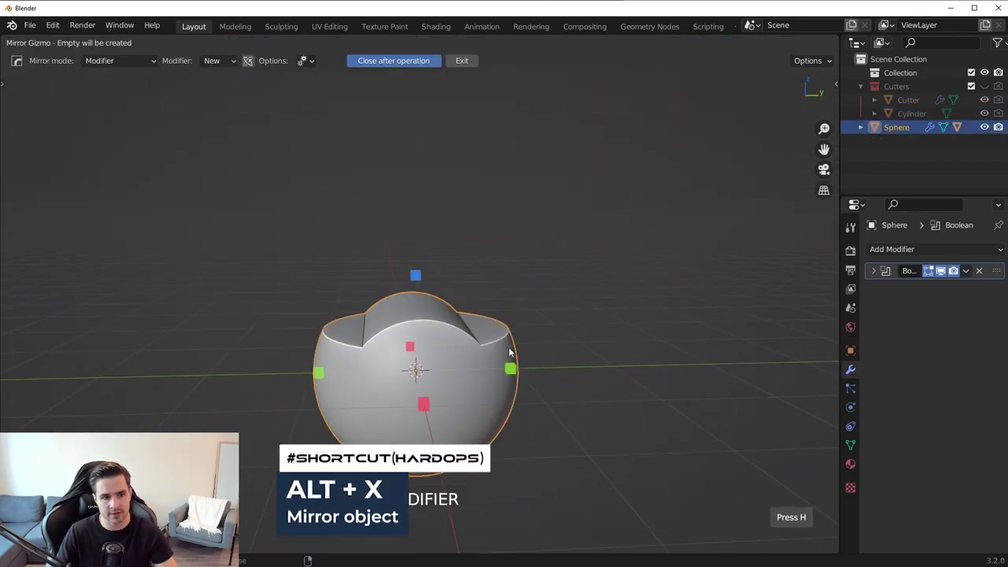
click(415, 277)
middle_drag(499, 350, 520, 353)
Reveal the sphere's box cutter with HardOps Ever Scroll, try rescaling it, and adjust its height along Z
right_click(510, 373)
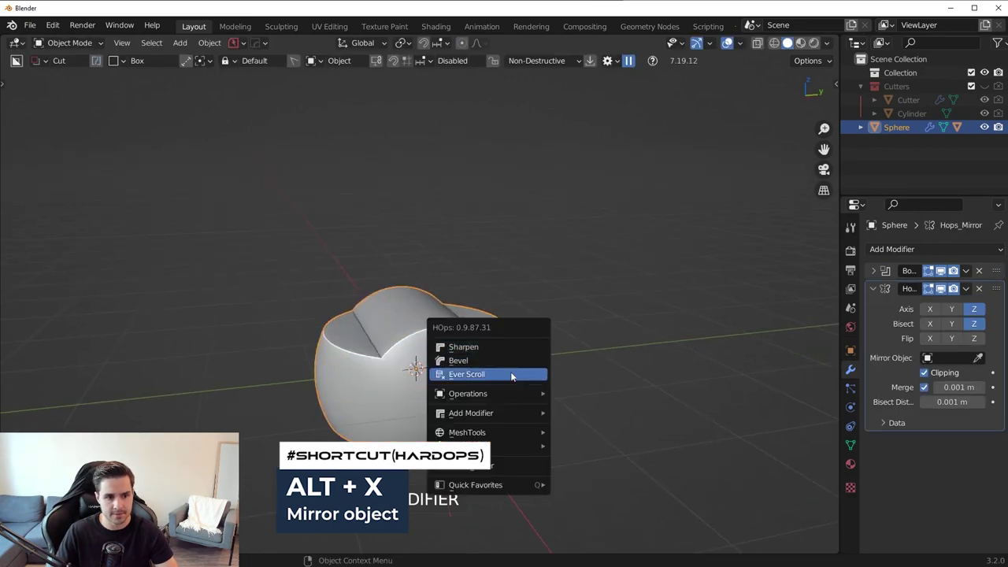
click(510, 373)
key(s)
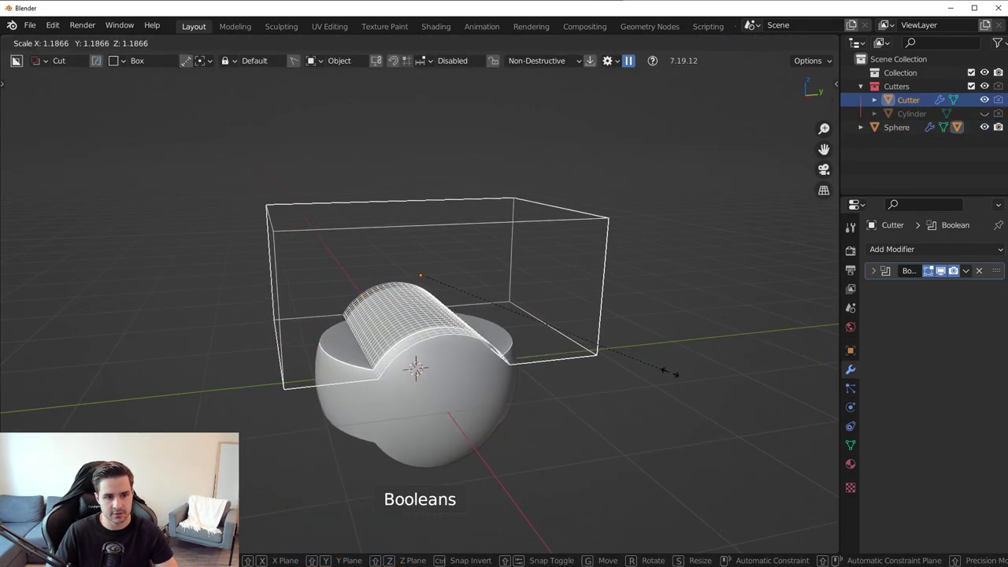
click(662, 368)
key(g)
key(z)
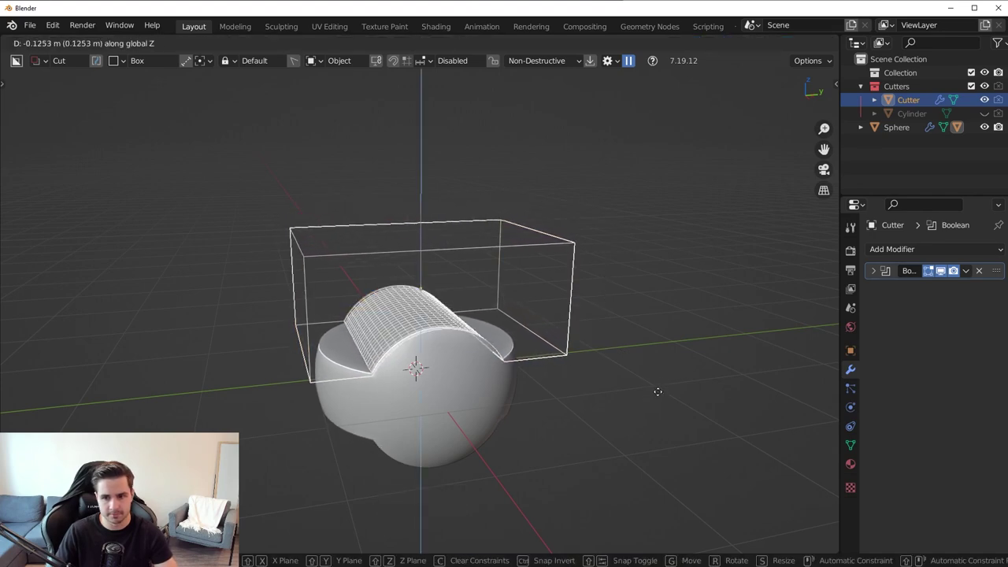
click(657, 340)
key(Down)
middle_drag(588, 419, 483, 402)
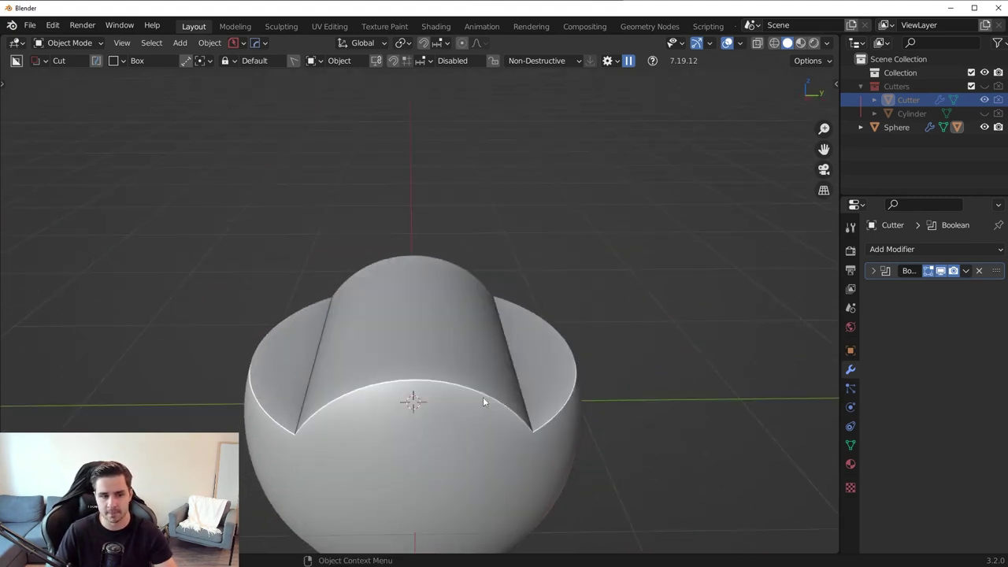
Reveal the cylinder through the sphere's Boolean cutters with Ever Scroll and try scaling it down to about 0.95
click(483, 397)
scroll(518, 387, down, 2)
key(q)
click(517, 389)
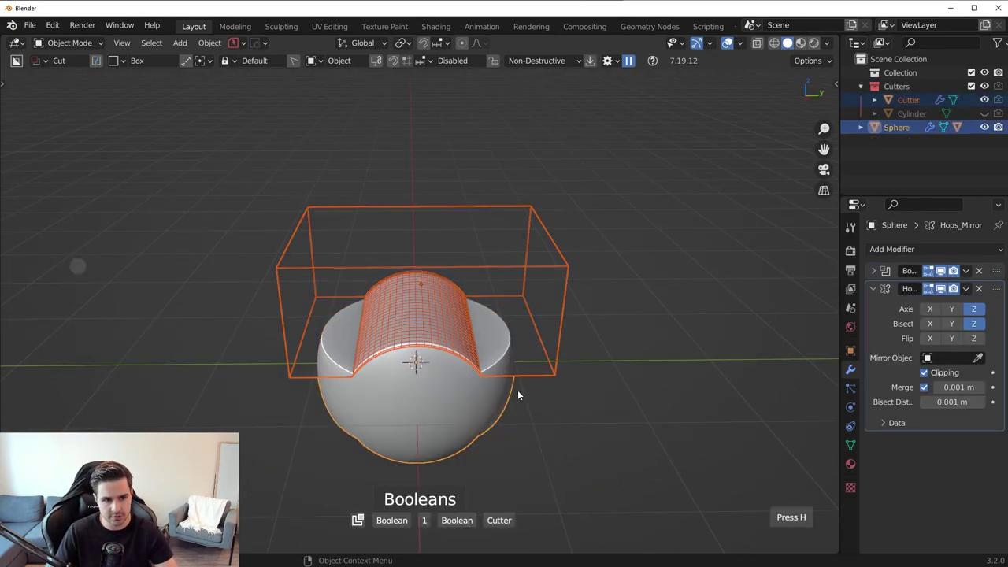
key(q)
click(517, 392)
key(s)
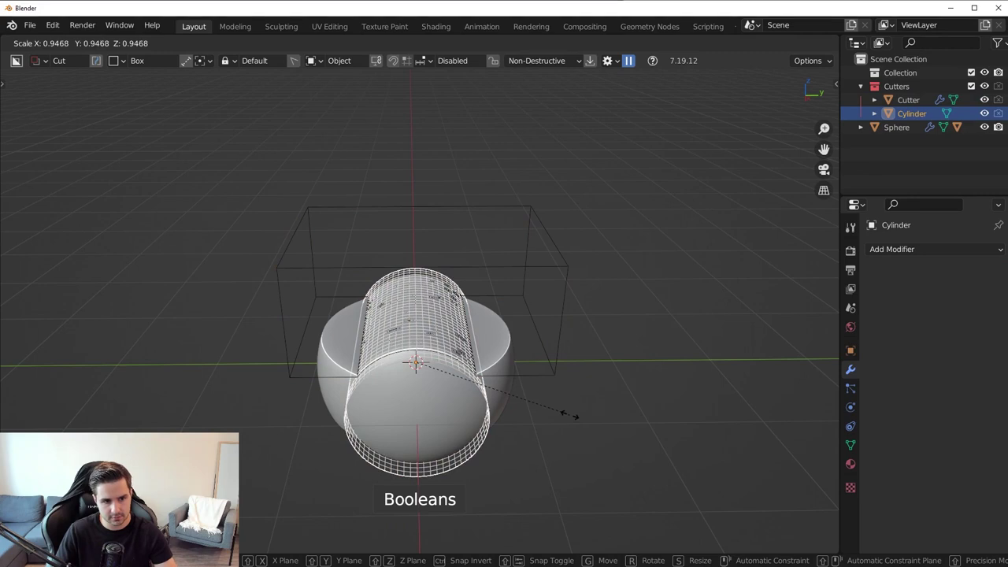
right_click(566, 417)
key(1)
middle_drag(560, 422, 678, 466)
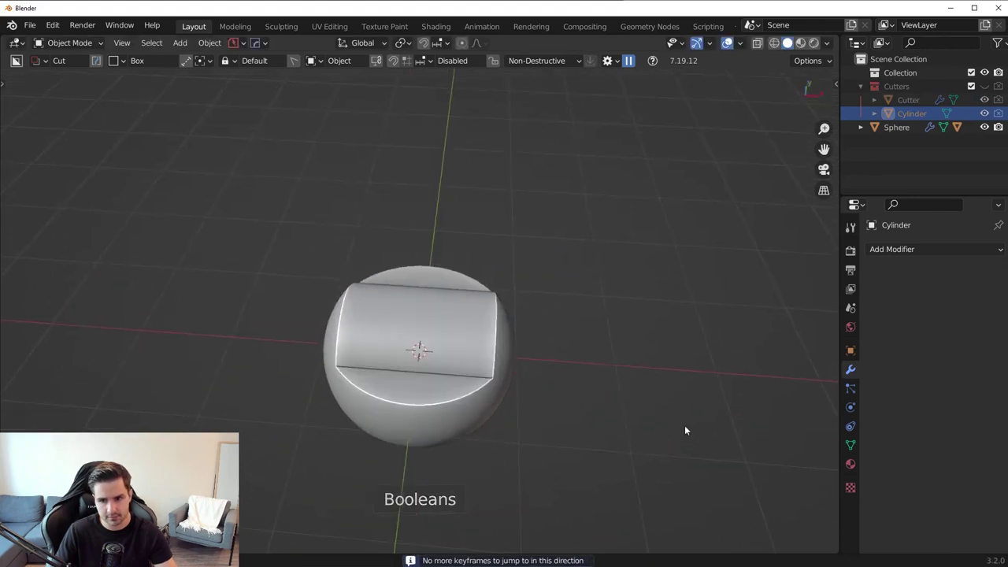
middle_drag(684, 430, 560, 395)
Undo the last cylinder scaling, rescale the cylinder uniformly, and hide the cutters to inspect the mirrored shape
key(ctrl+z)
key(ctrl+z)
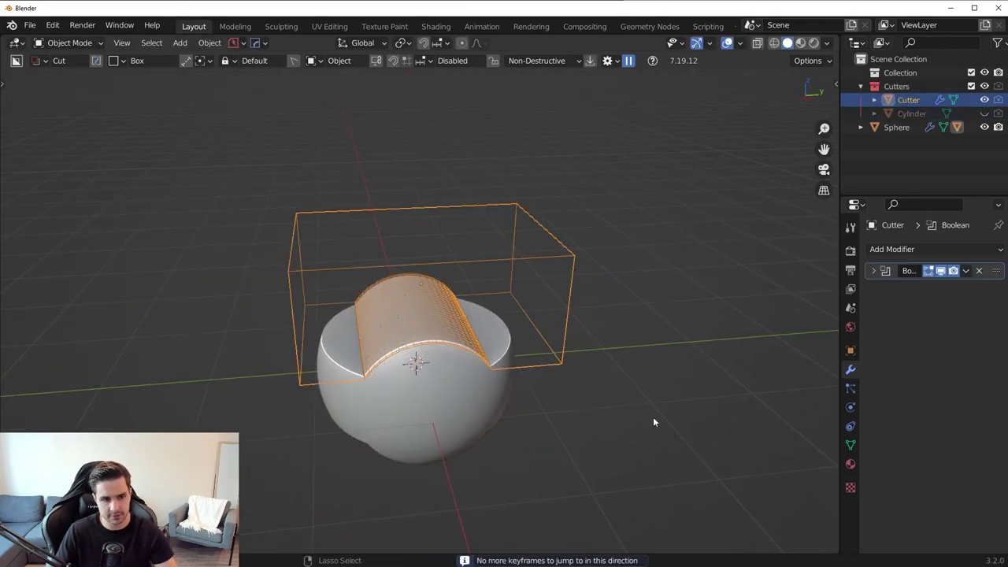
key(ctrl+shift+z)
key(s)
click(660, 437)
key(shift+2)
middle_drag(658, 436, 513, 382)
scroll(529, 405, down, 2)
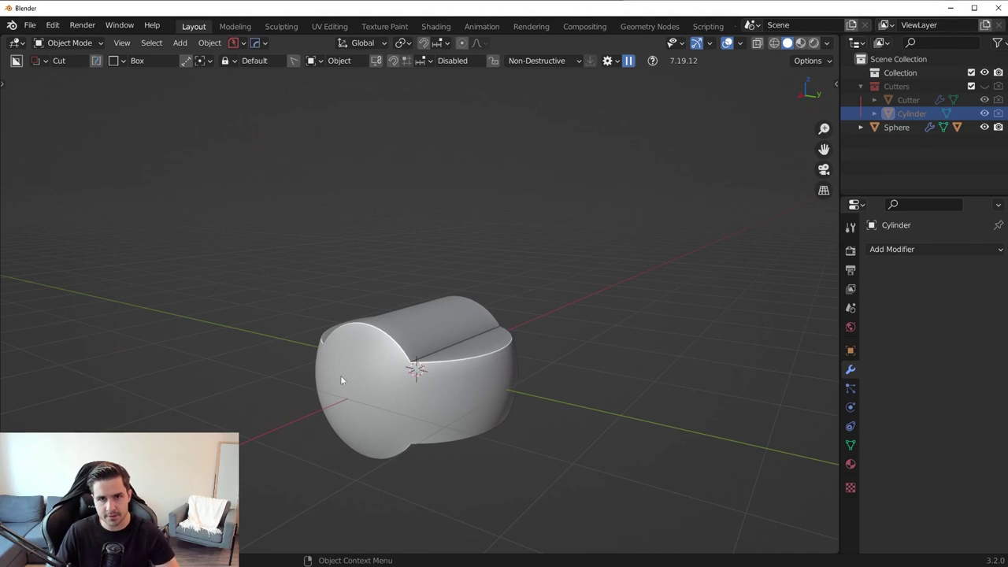
middle_drag(342, 377, 595, 342)
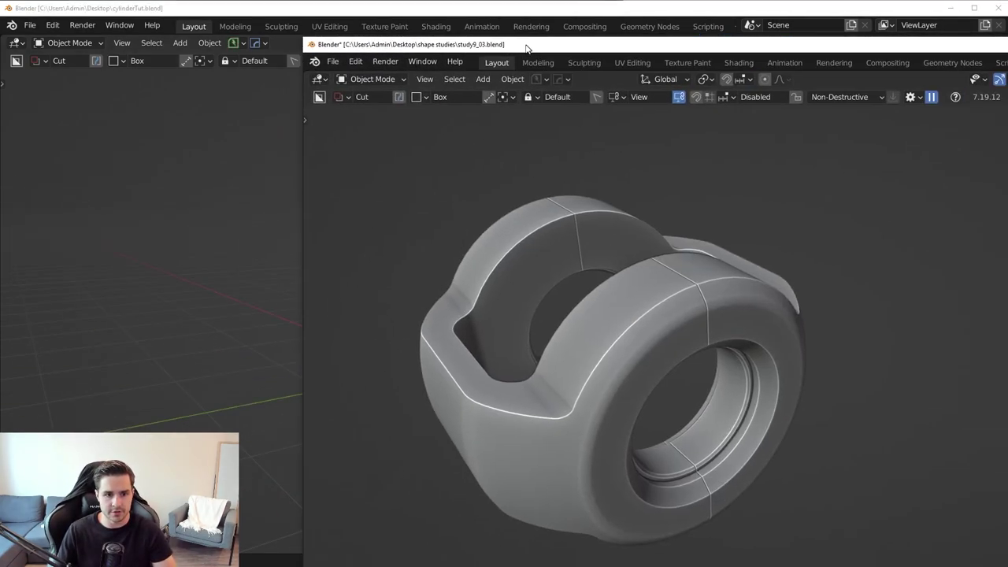
Examine the reference model in the study9_03.blend window, and move that window out of the way
middle_drag(485, 419, 484, 370)
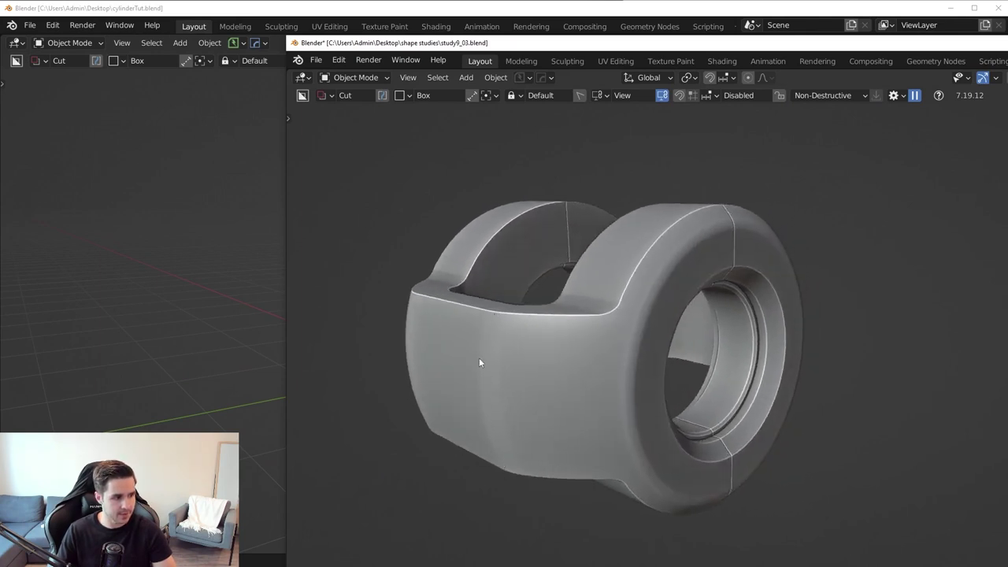
drag(520, 47, 574, 57)
scroll(373, 443, up, 4)
scroll(302, 449, down, 1)
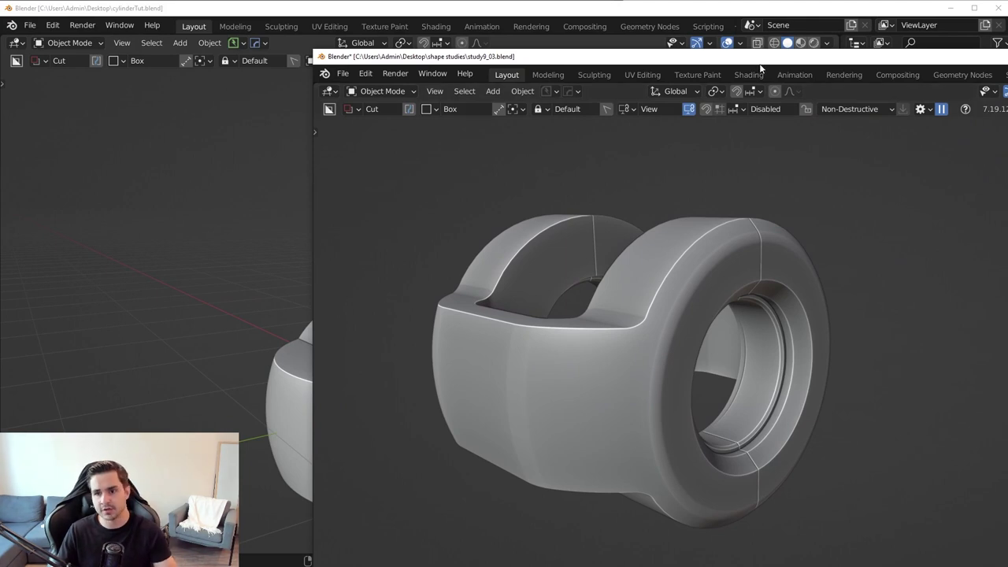
drag(760, 62, 1007, 85)
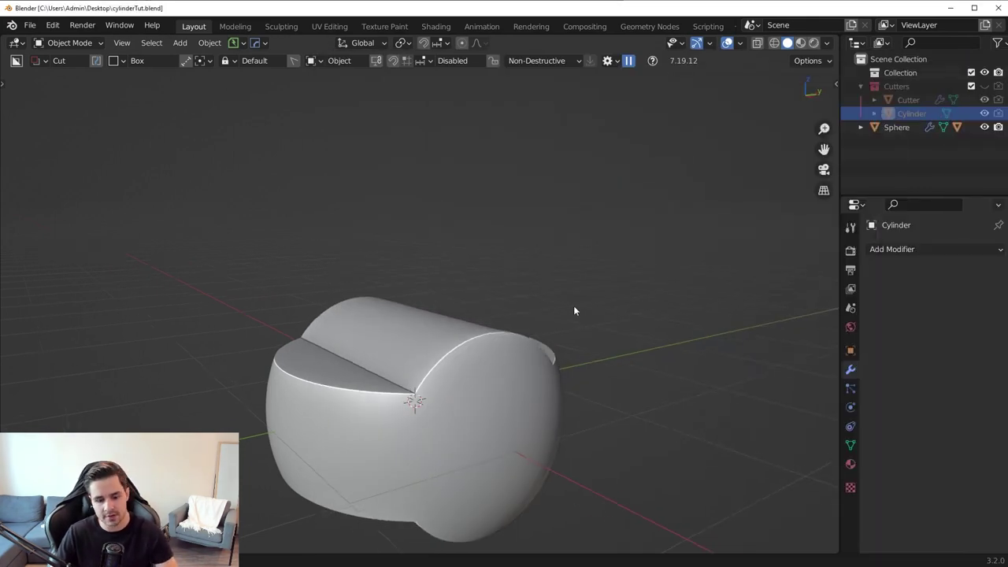
Add a 64-vertex cylinder of 1 m radius and 2 m depth, and smooth its shading with HardOps Sharpen
key(shift+a)
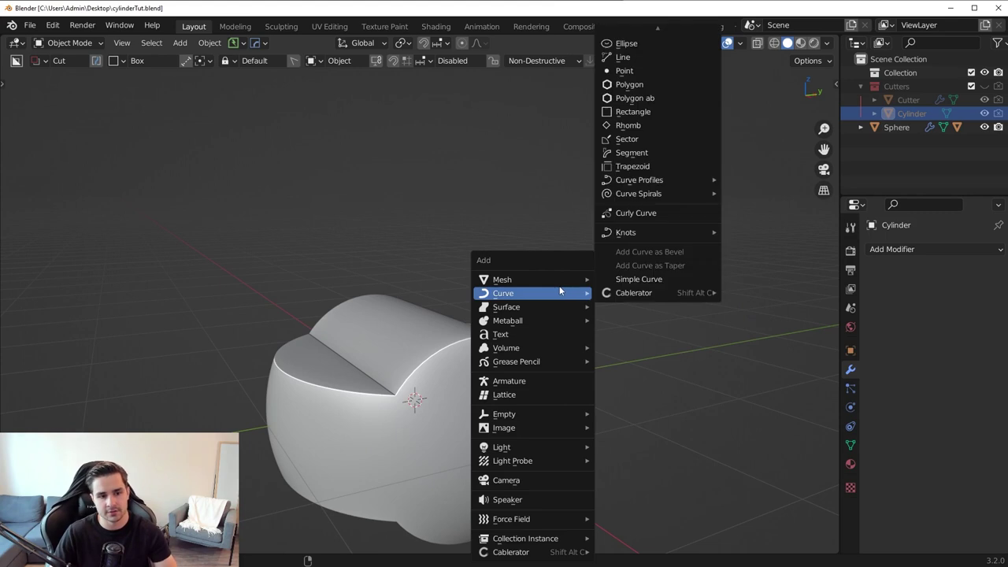
mouse_move(543, 288)
click(625, 361)
scroll(625, 363, down, 3)
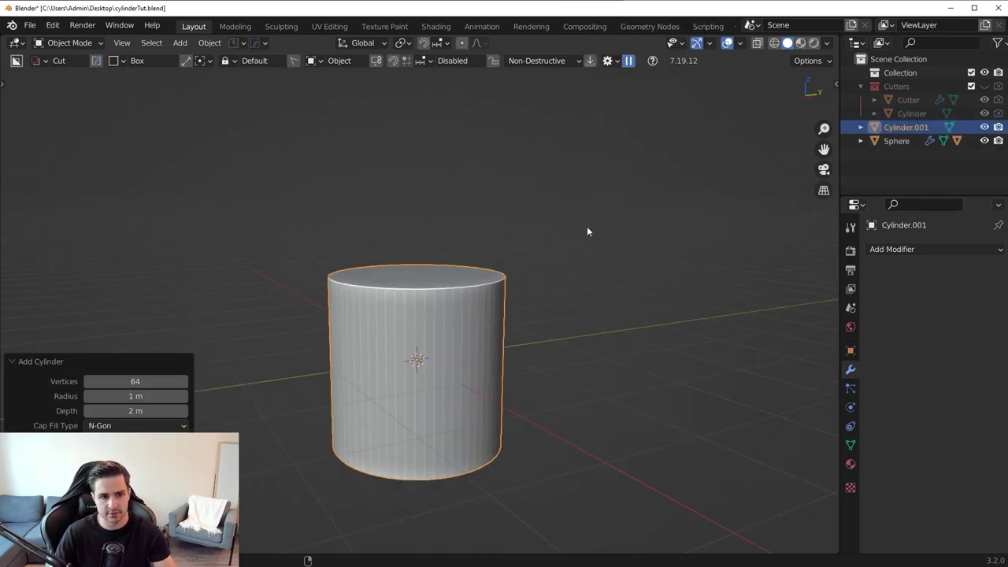
key(q)
click(589, 223)
Rotate the new cylinder 90° so it lies along the X axis, and scale it down uniformly to about 0.9
text(r)
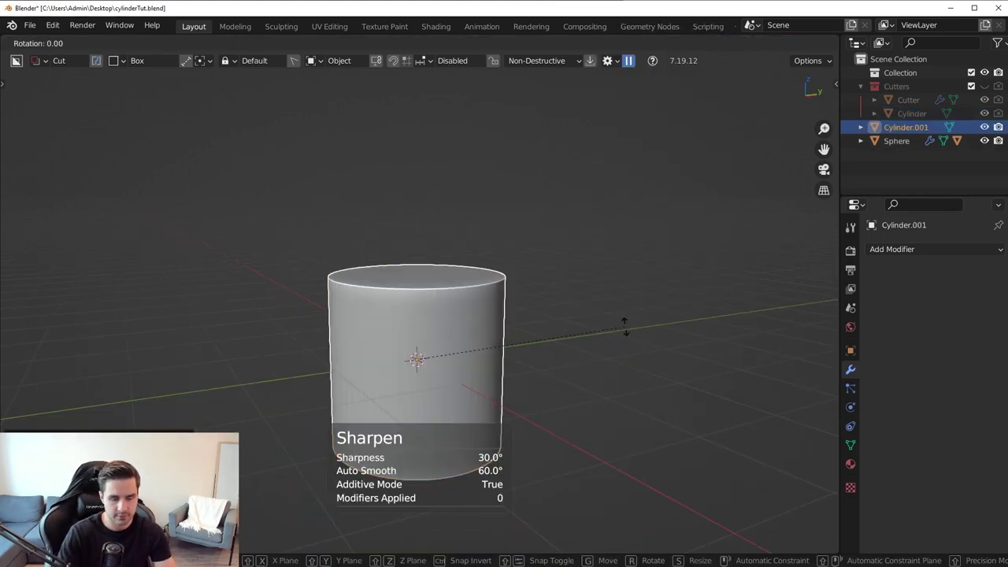
text(x90)
key(Return)
key(Up)
key(s)
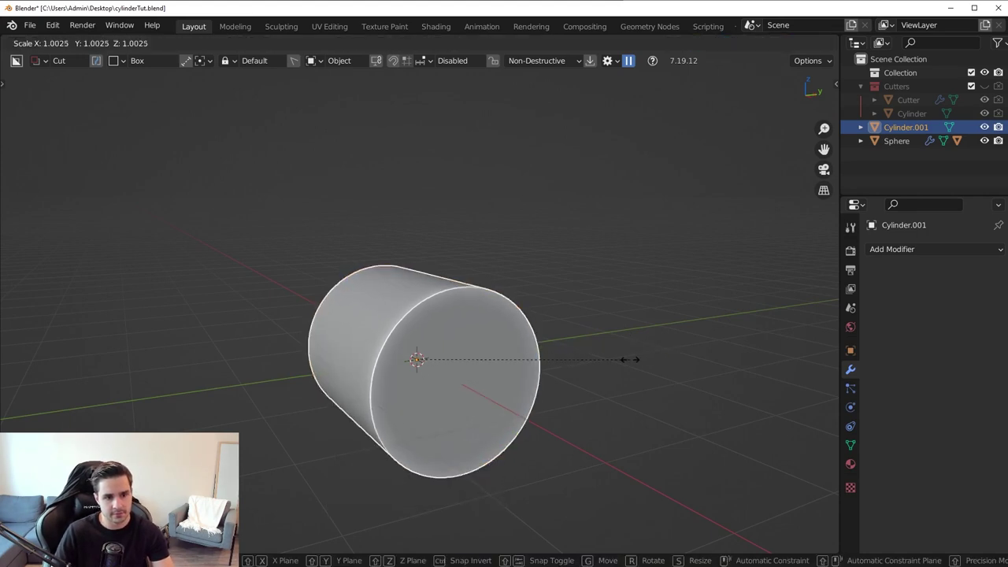
click(685, 366)
key(s)
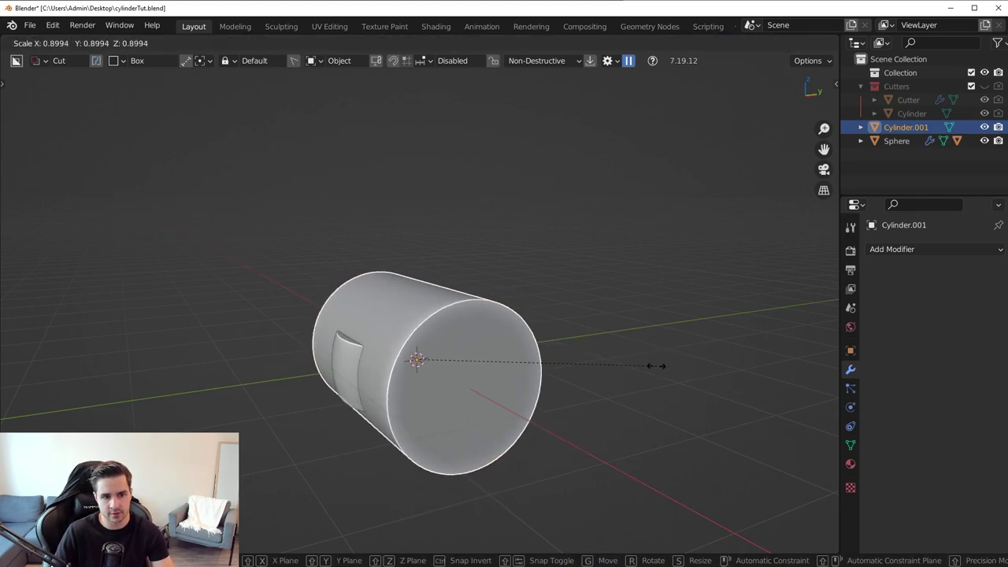
click(658, 368)
Examine where the sphere protrudes through the new cylinder's side, using solid and wireframe shading and selecting each object
middle_drag(477, 384, 435, 416)
scroll(429, 409, up, 4)
shift+middle_drag(429, 409, 543, 339)
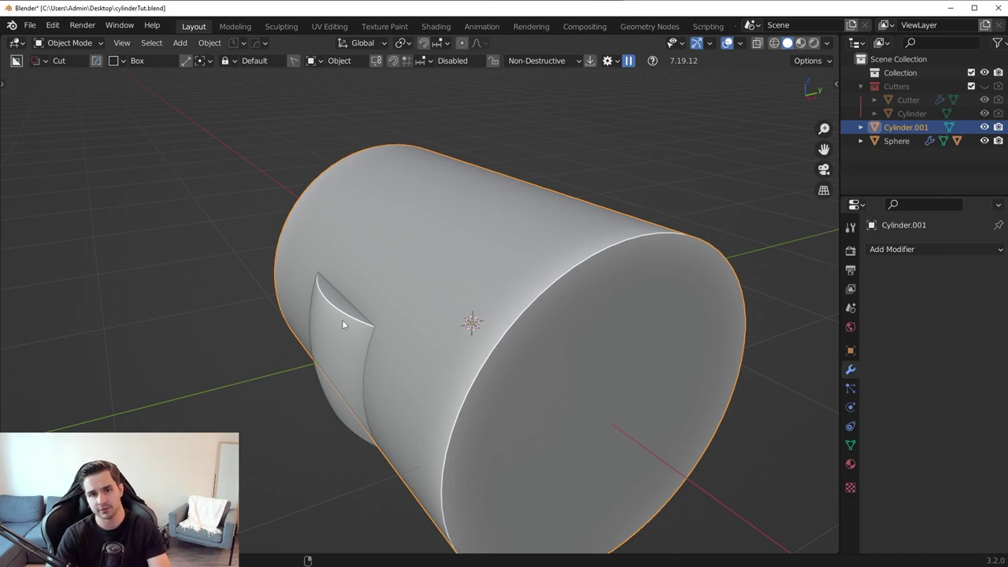
middle_drag(332, 323, 505, 317)
scroll(505, 316, up, 4)
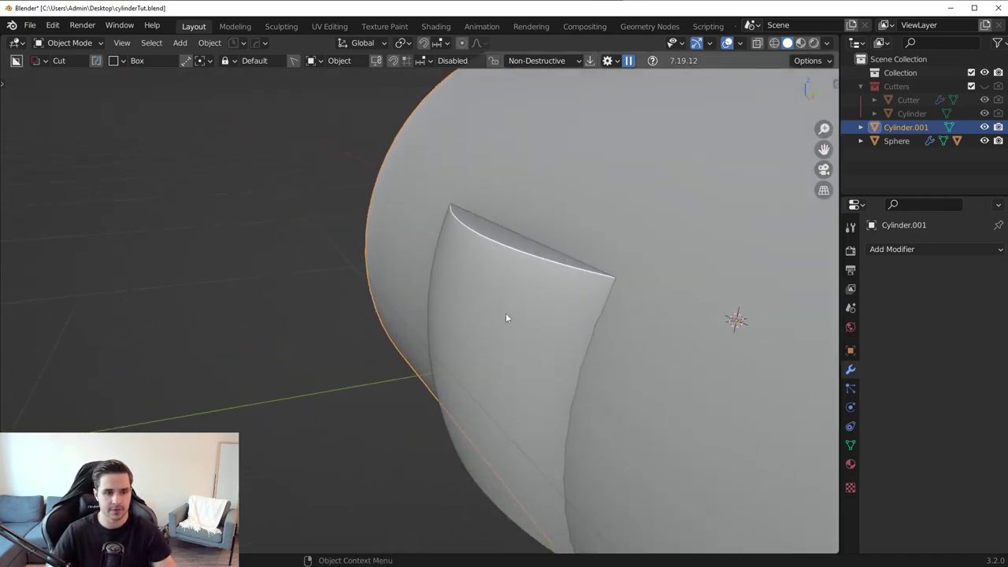
scroll(630, 331, down, 3)
key(z)
mouse_move(597, 339)
middle_down()
mouse_move(557, 354)
mouse_move(636, 306)
middle_up()
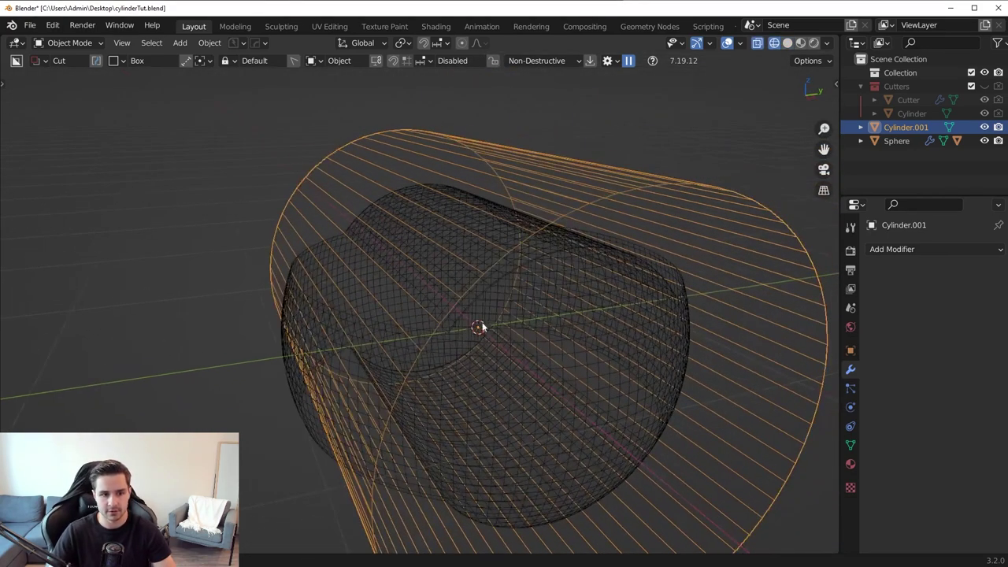
mouse_move(482, 327)
middle_down()
mouse_move(428, 342)
mouse_move(461, 320)
middle_up()
key(shift+z)
scroll(462, 320, up, 4)
click(343, 297)
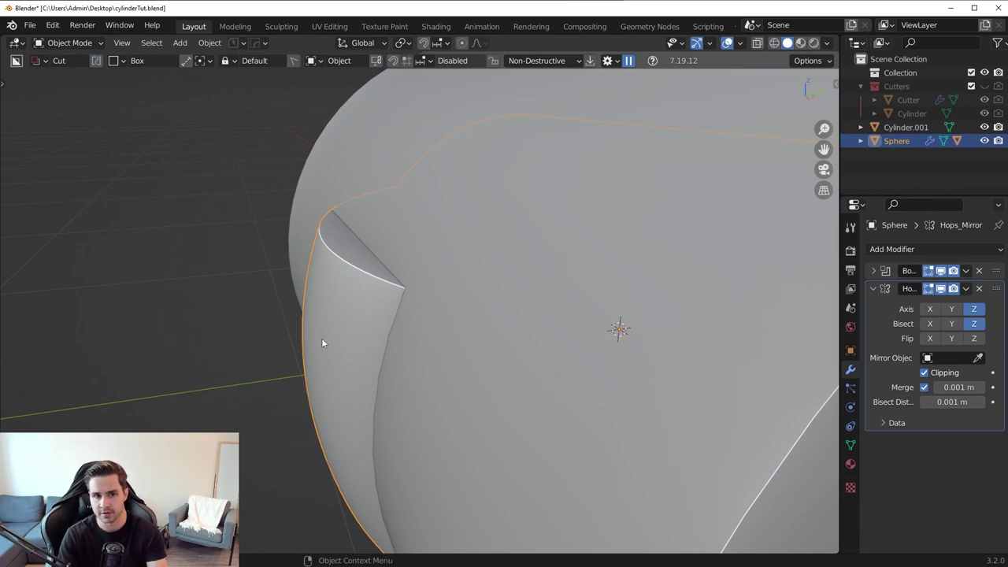
scroll(346, 325, down, 4)
shift+click(477, 313)
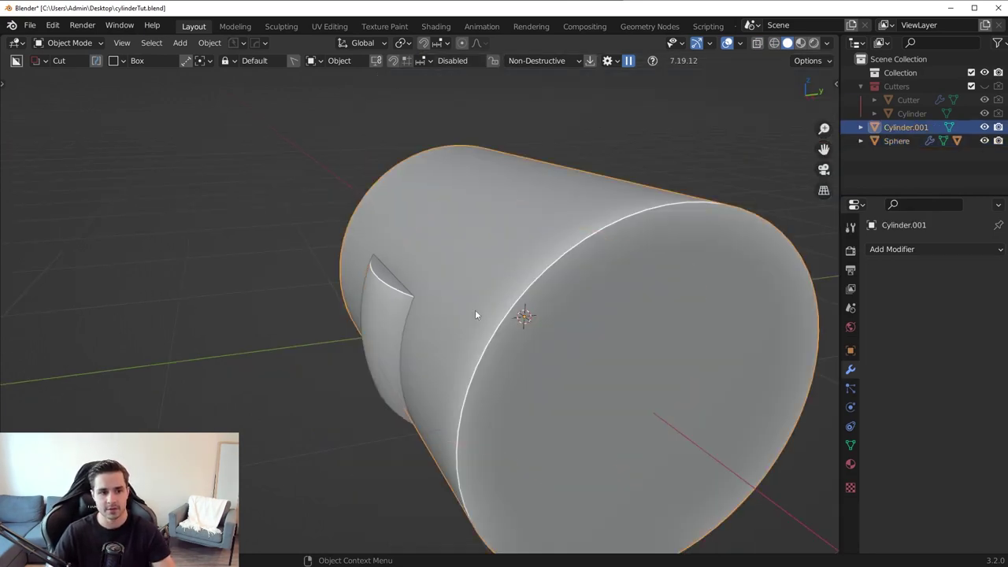
Apply a HardOps Intersection Boolean between the sphere and the new X-axis cylinder
shift+click(410, 301)
scroll(597, 295, down, 2)
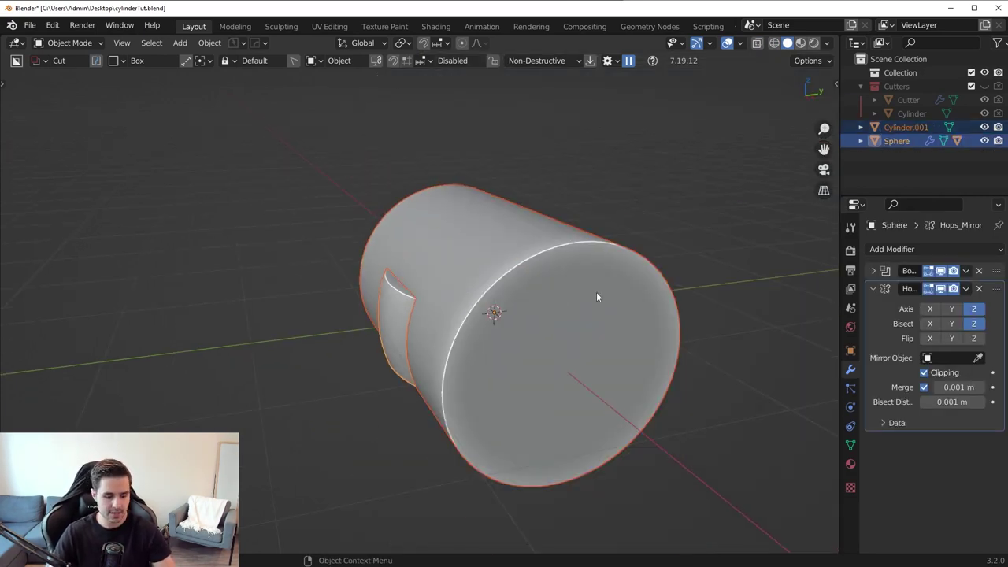
key(q)
mouse_move(561, 342)
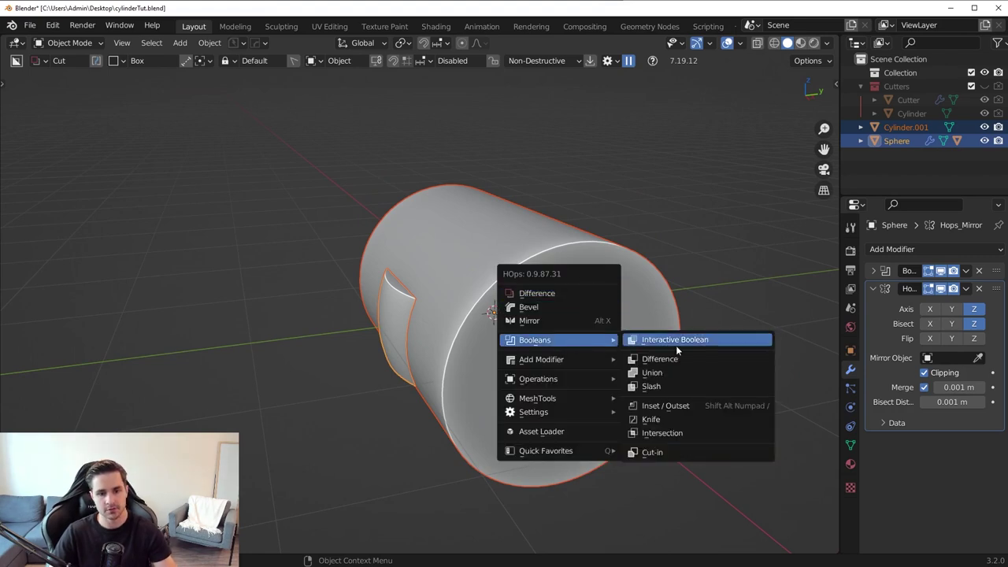
click(661, 432)
middle_drag(627, 364, 638, 325)
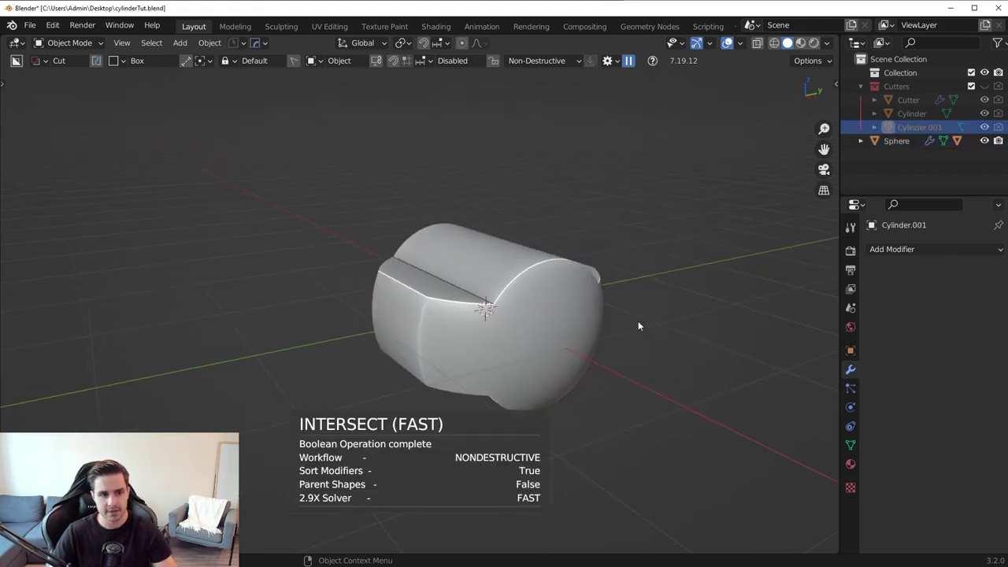
Undo the intersection to inspect where the sphere and cylinder overlap, and redo it
key(ctrl+z)
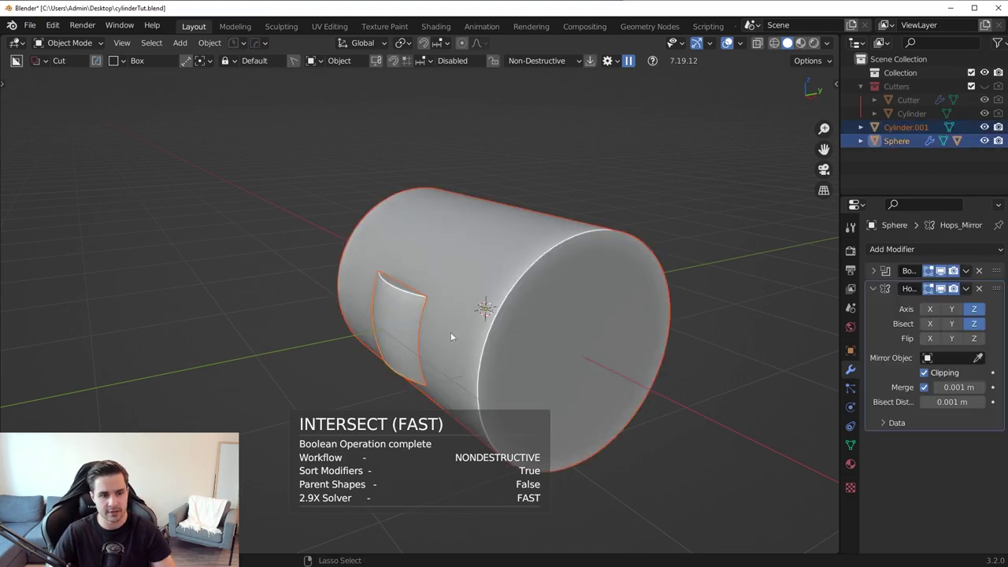
scroll(428, 313, up, 3)
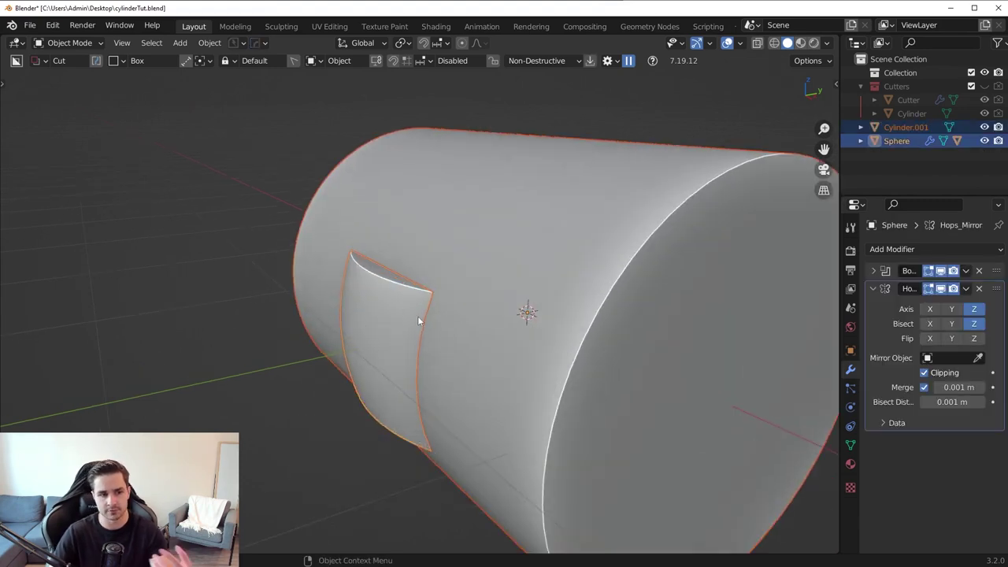
middle_drag(447, 307, 410, 328)
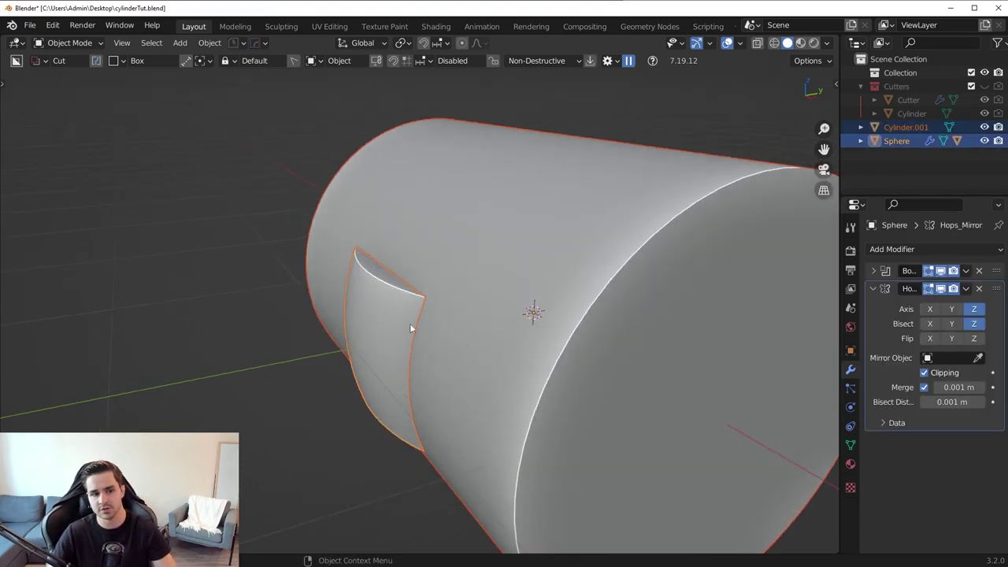
key(ctrl+shift+z)
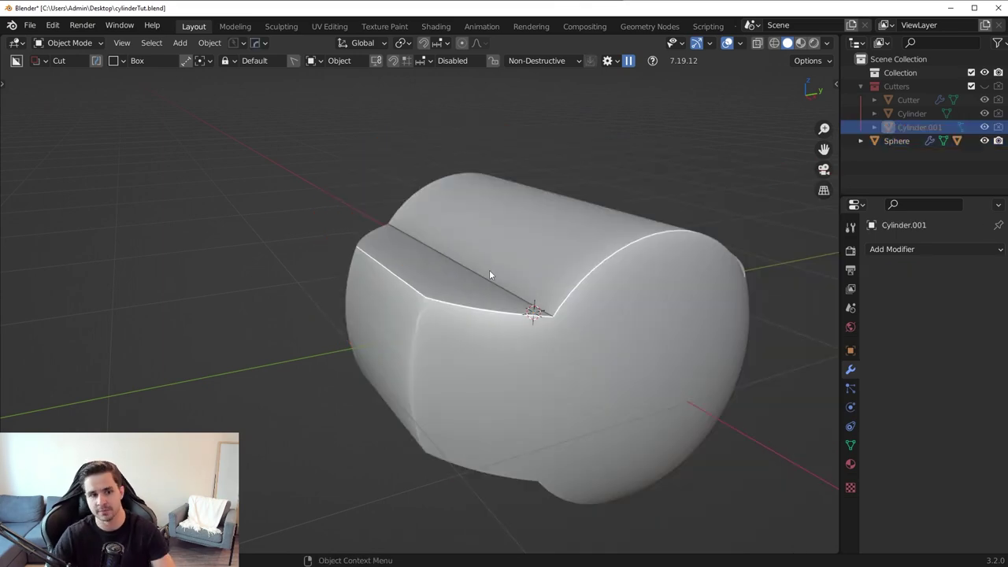
Reveal the cylinder cutter that intersects the sphere and adjust its uniform scale
click(583, 272)
key(q)
click(643, 315)
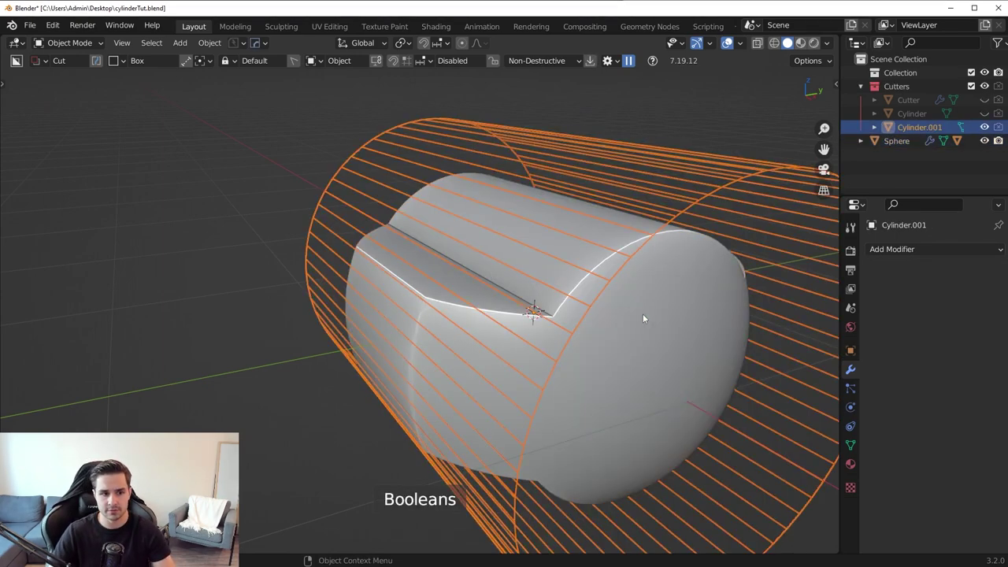
scroll(643, 315, down, 2)
key(s)
click(699, 381)
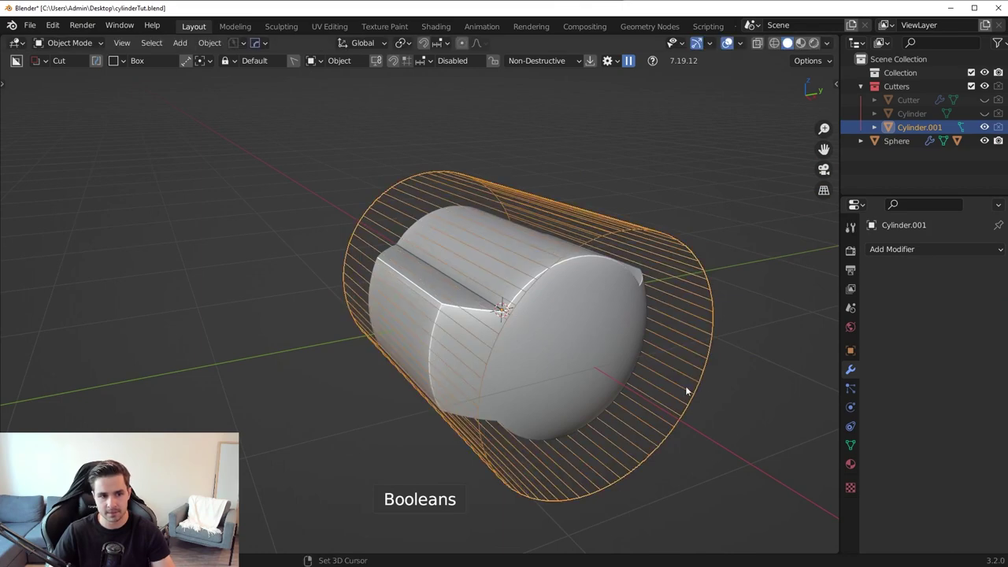
Enlarge the intersecting cylinder cutter uniformly by about 1.07, and hide it
key(1)
middle_drag(686, 386, 693, 407)
key(s)
key(x)
key(Escape)
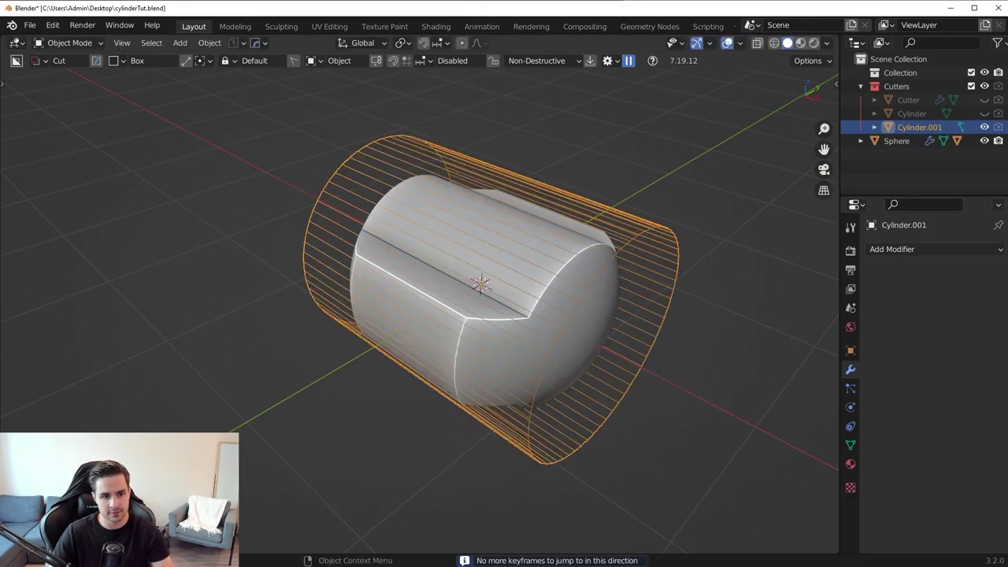
key(s)
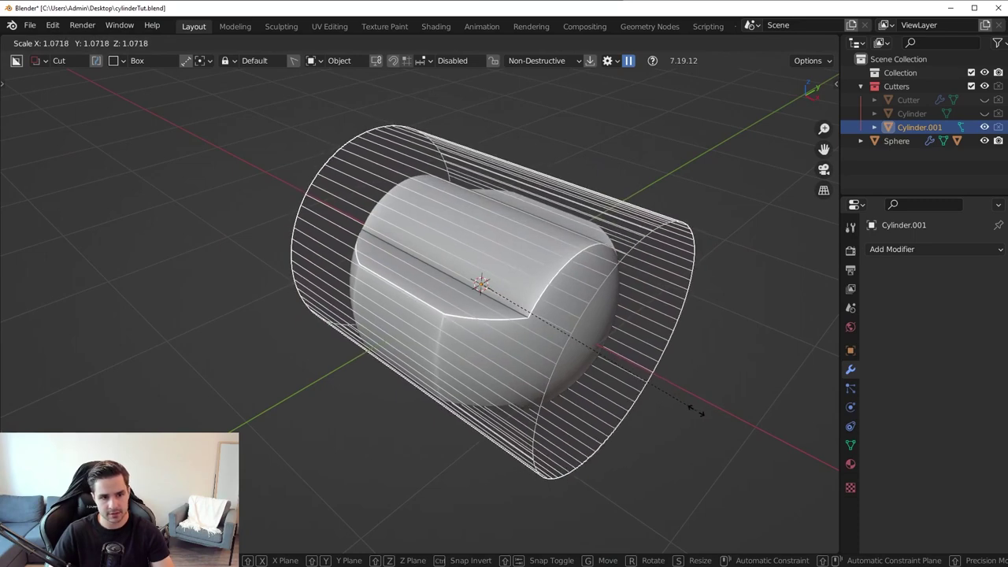
click(695, 410)
key(1)
middle_drag(605, 381, 618, 338)
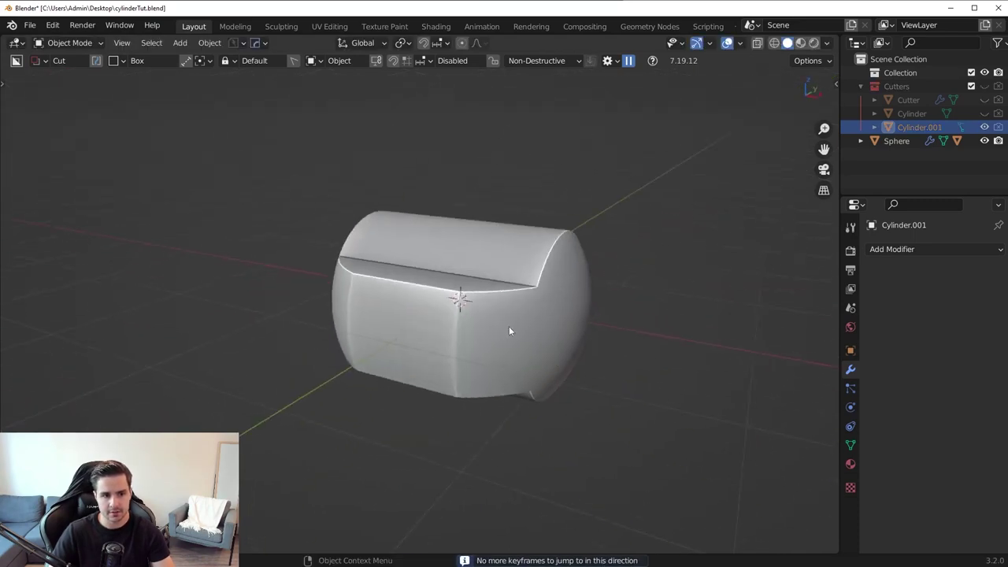
Set the sphere's Auto Smooth angle to 21° in its mesh normals settings
click(508, 326)
scroll(508, 326, up, 4)
click(850, 444)
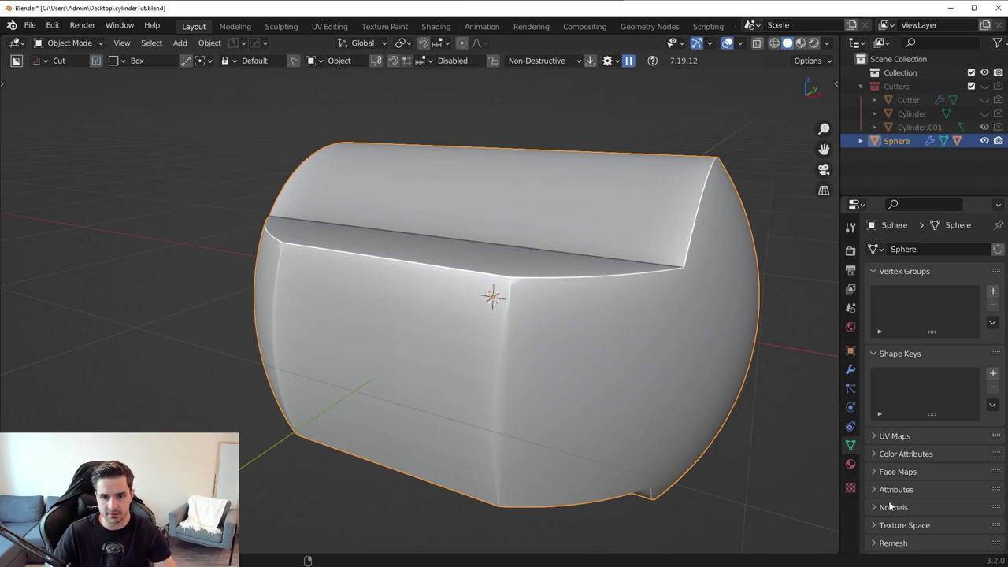
click(893, 508)
scroll(945, 481, down, 2)
drag(958, 470, 946, 469)
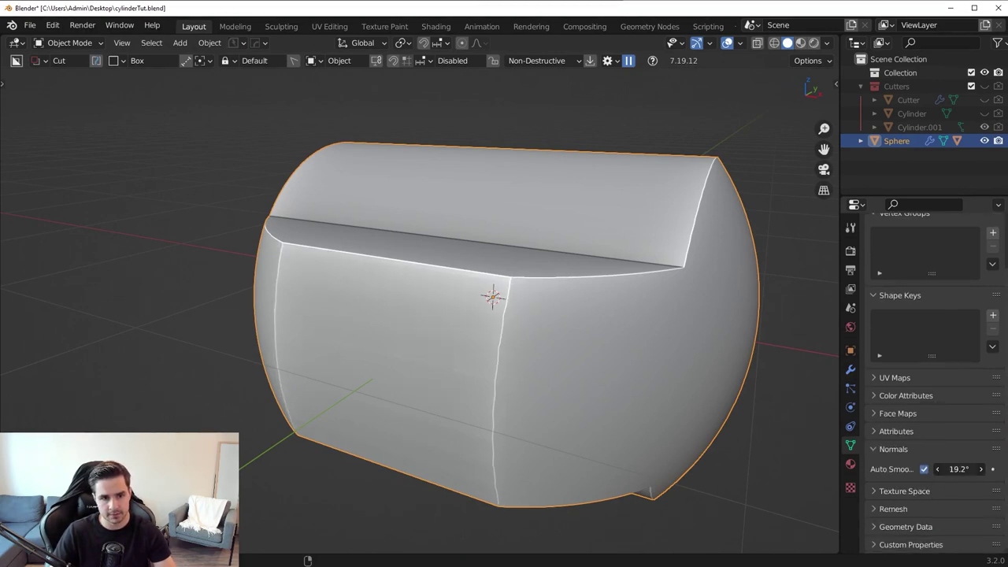
Reveal the intersecting cylinder cutter again and open its mesh for editing in edge selection
scroll(520, 368, down, 3)
middle_drag(519, 368, 526, 299)
key(q)
click(510, 301)
click(513, 305)
key(Tab)
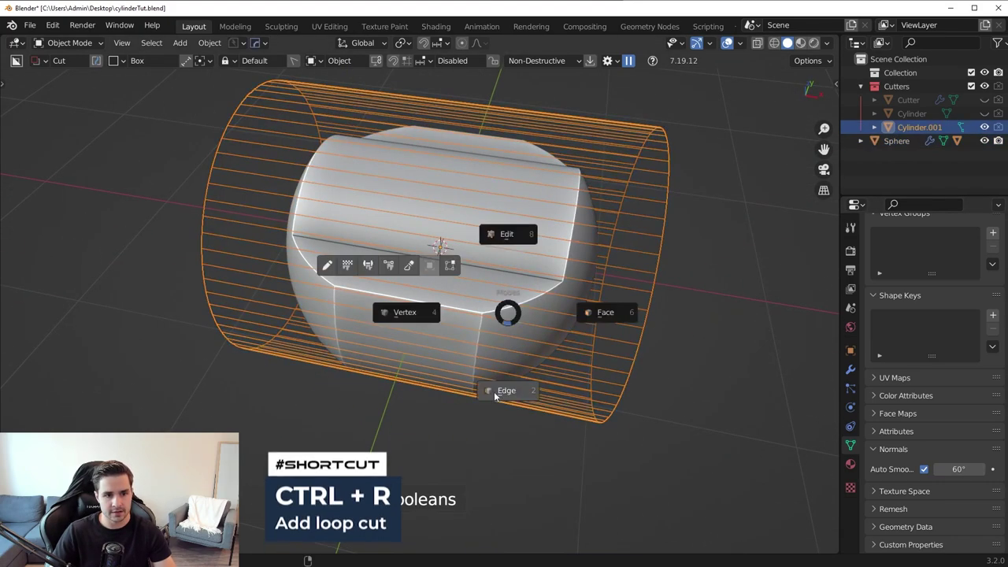
click(496, 394)
Add a dense set of evenly spaced loop cuts along the cylinder cutter's length, and return to Object Mode
key(ctrl+r)
scroll(485, 296, up, 9)
scroll(485, 296, up, 20)
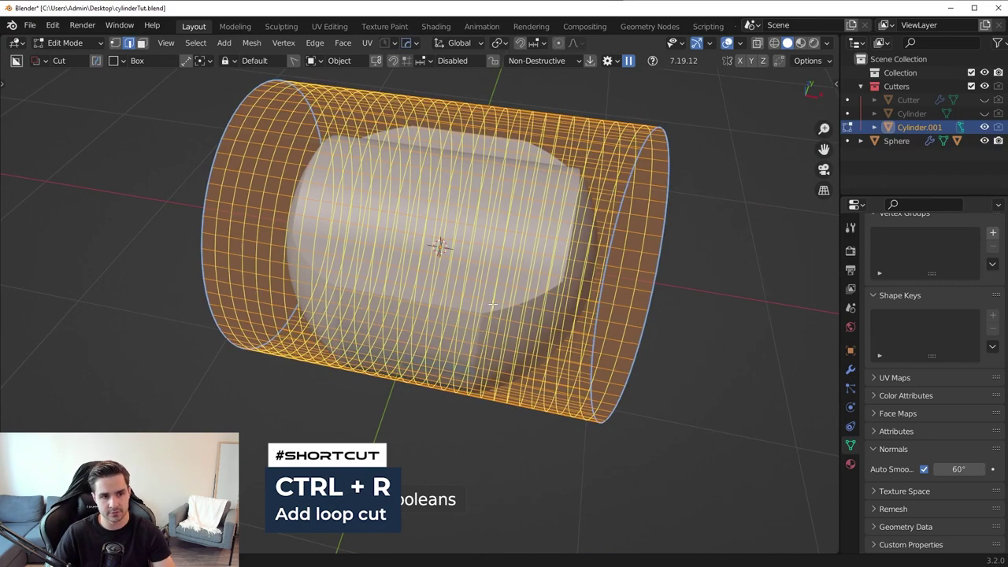
click(483, 299)
right_click(547, 406)
middle_drag(546, 405, 540, 398)
scroll(540, 398, up, 3)
key(Tab)
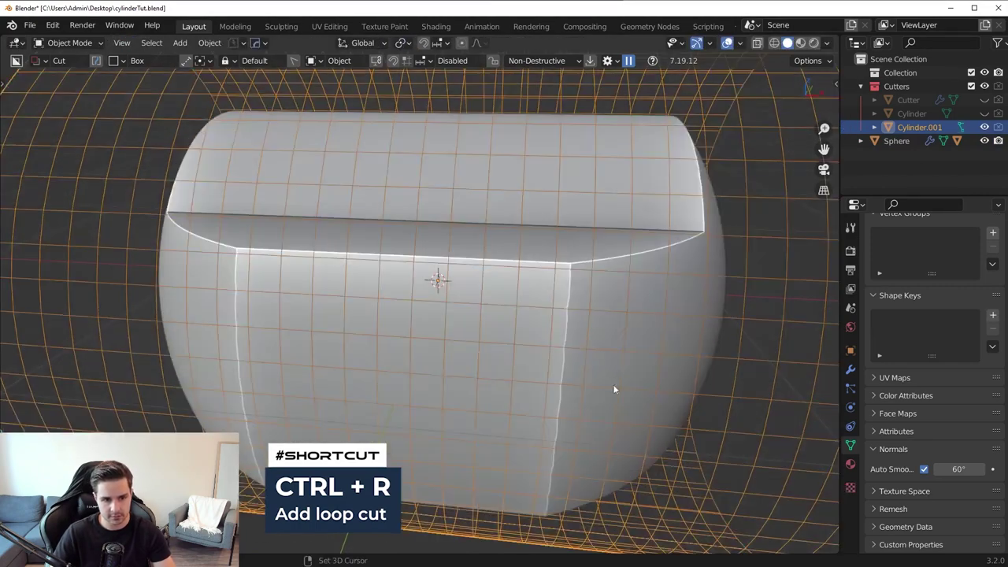
Save the file with the cylinder cutter hidden, and select the sphere
key(1)
middle_drag(612, 384, 473, 317)
scroll(594, 366, down, 4)
key(ctrl+s)
scroll(566, 338, up, 6)
click(565, 347)
scroll(565, 352, down, 5)
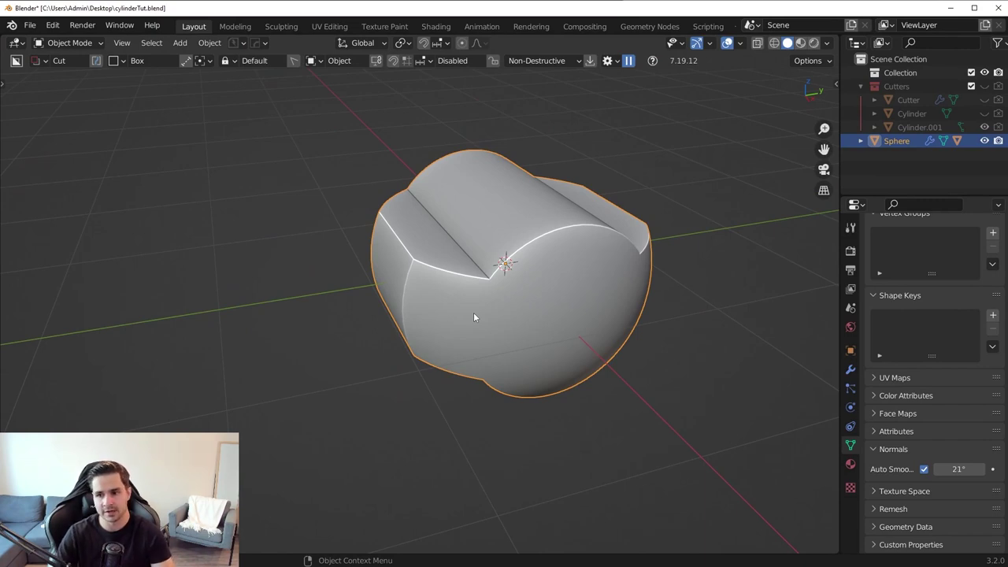
Slice a flat face onto the sphere's positive-X end with a box cut drawn in the top view
middle_drag(551, 347, 653, 369)
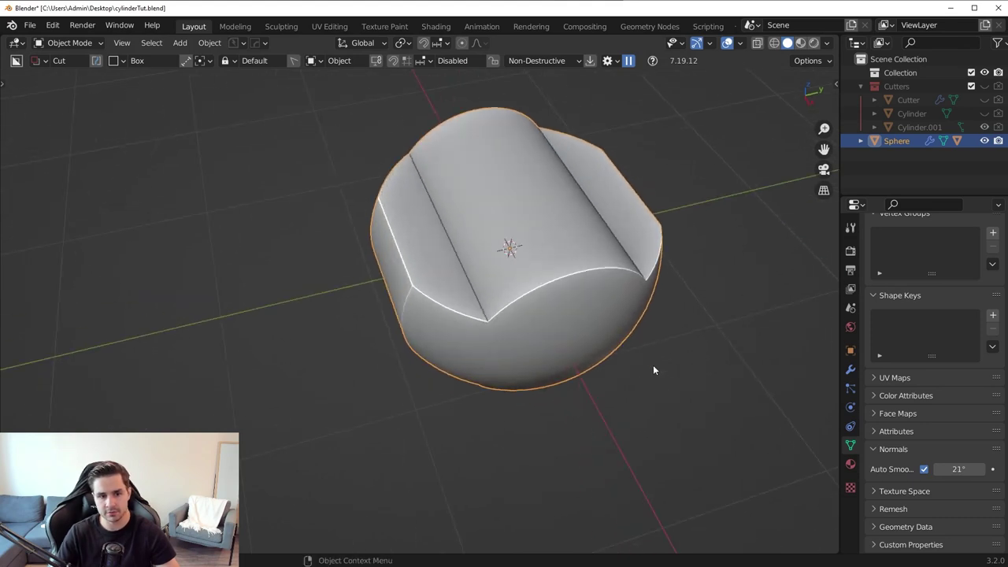
key(Up)
key(KP_7)
shift+middle_drag(598, 220, 540, 357)
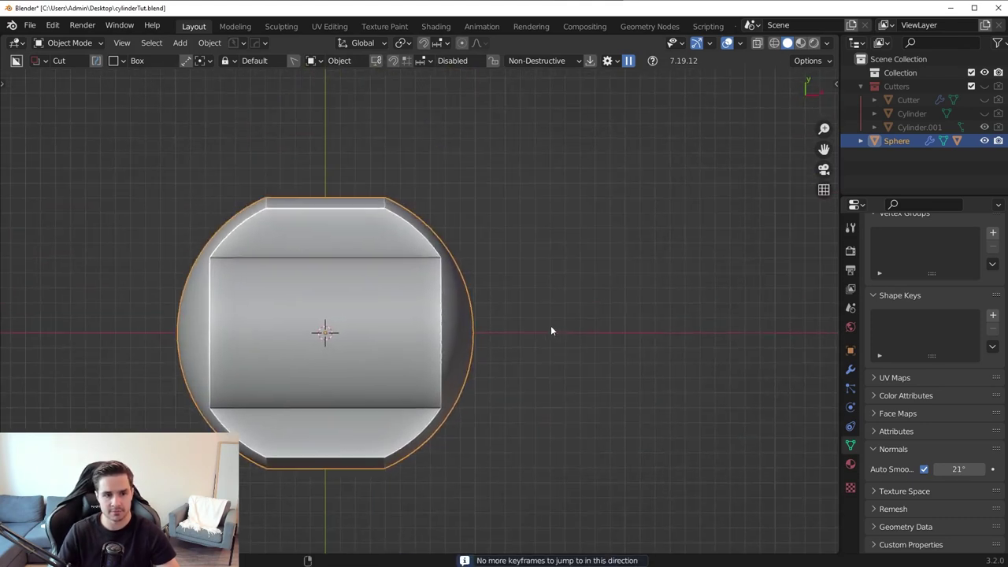
key(d)
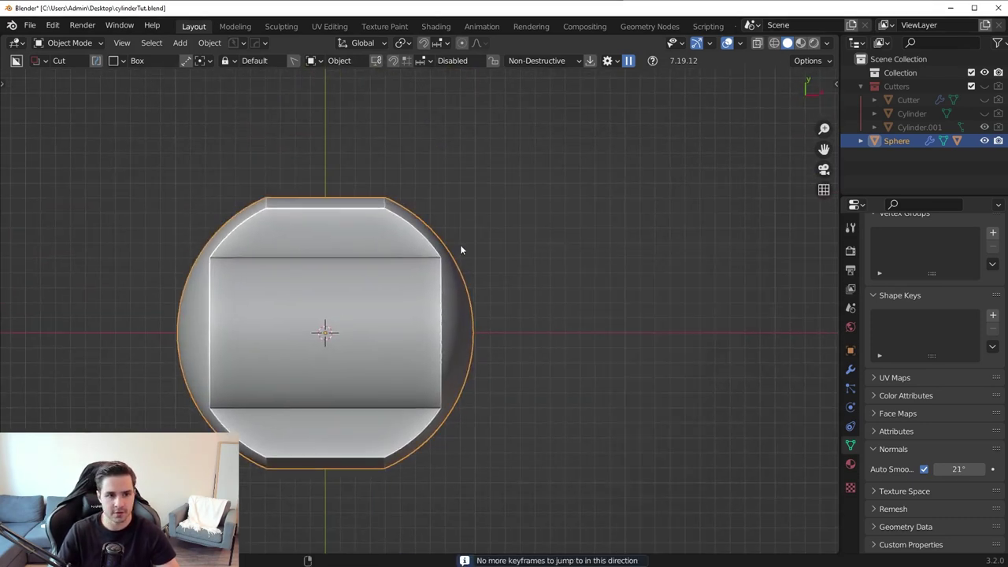
drag(457, 218, 517, 439)
middle_drag(517, 434, 457, 420)
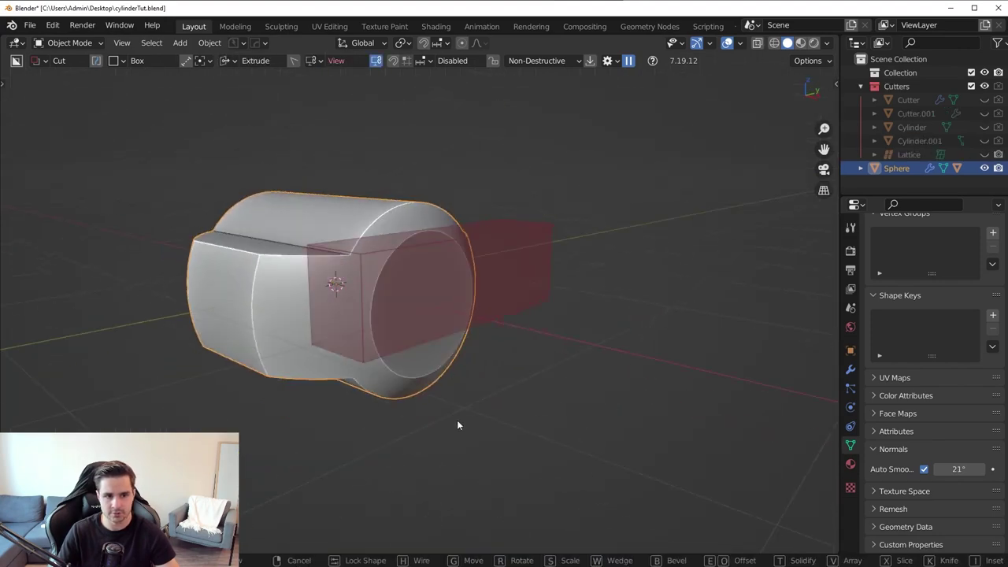
click(477, 452)
middle_drag(488, 355, 353, 309)
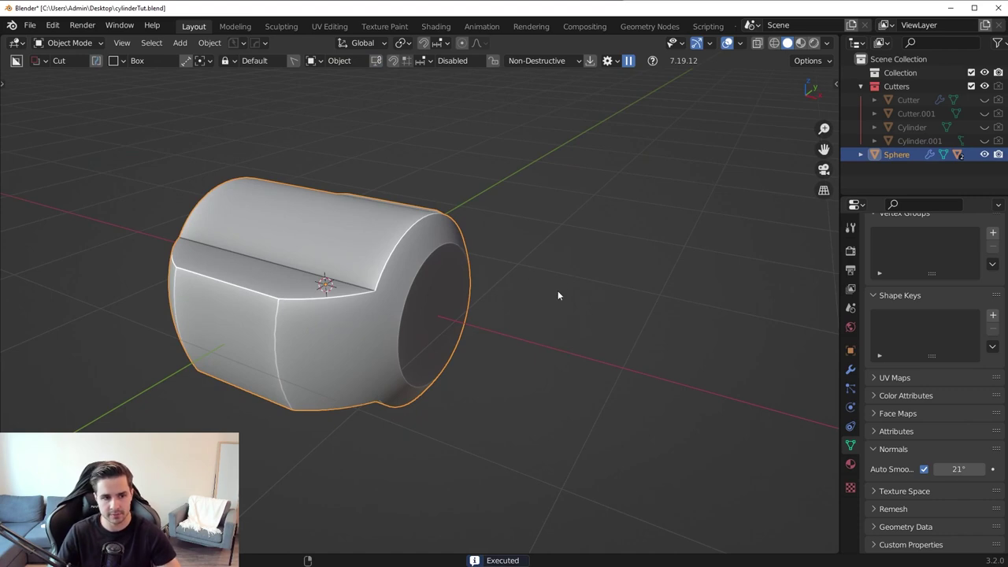
Mirror the flat end cut across the X axis with HardOps Mirror
middle_drag(557, 295, 512, 297)
scroll(405, 324, up, 3)
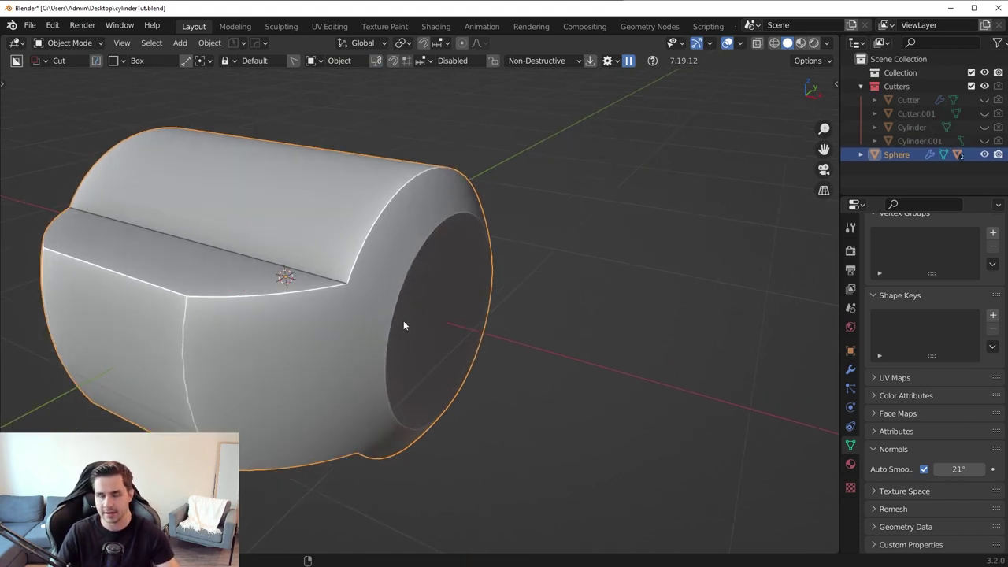
scroll(404, 321, down, 3)
middle_drag(444, 309, 523, 314)
key(alt+x)
click(431, 314)
Add a 64-vertex cylinder of 1 m radius and 2 m depth from the right view, and smooth it with HardOps Sharpen
key(KP_3)
key(Down)
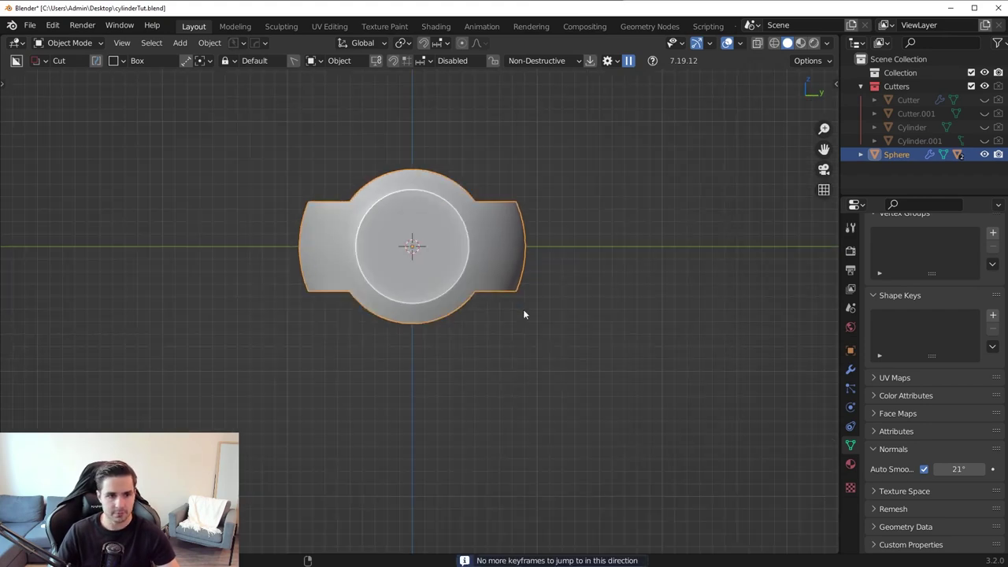
shift+middle_drag(445, 266, 482, 312)
scroll(511, 344, up, 3)
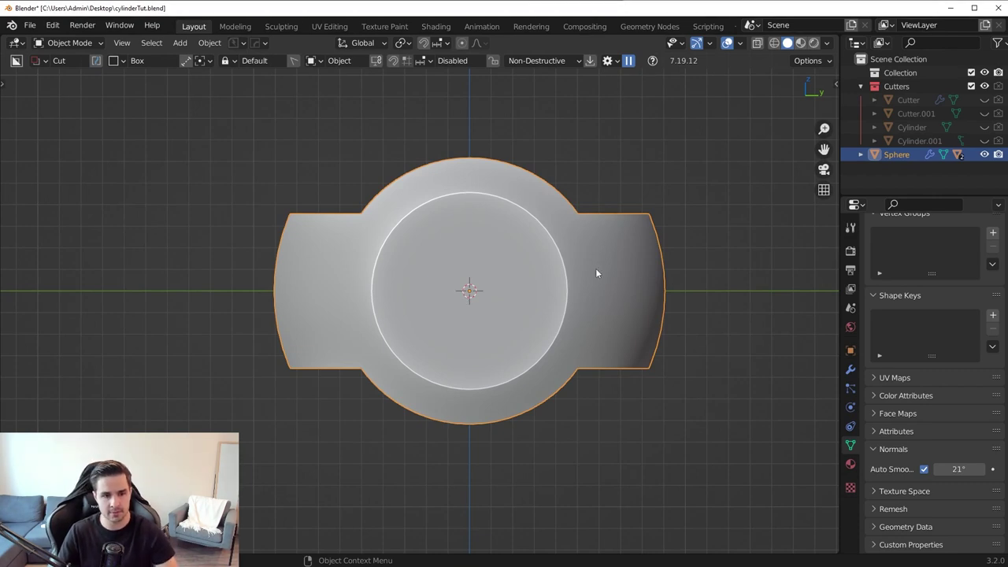
key(shift+a)
mouse_move(596, 267)
click(683, 346)
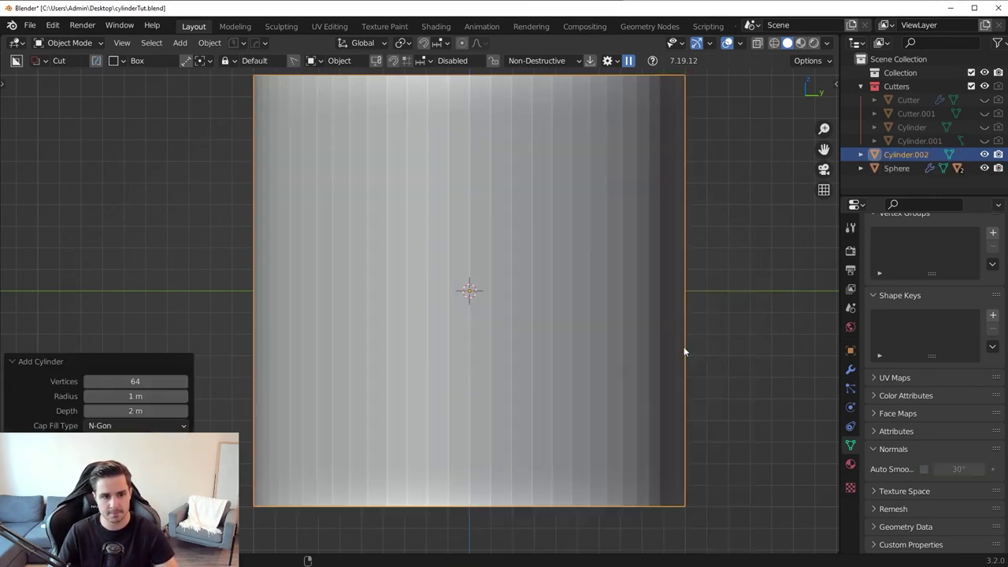
key(q)
click(637, 183)
Rotate the new cylinder 90° about Y to lie along X, and scale it down uniformly to about 0.30
text(r)
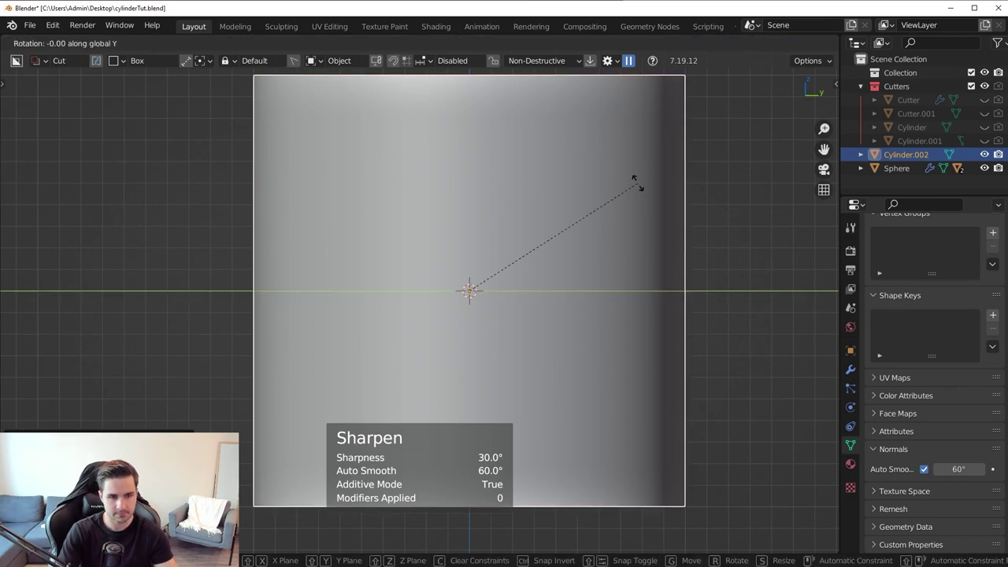
text(x90)
key(Return)
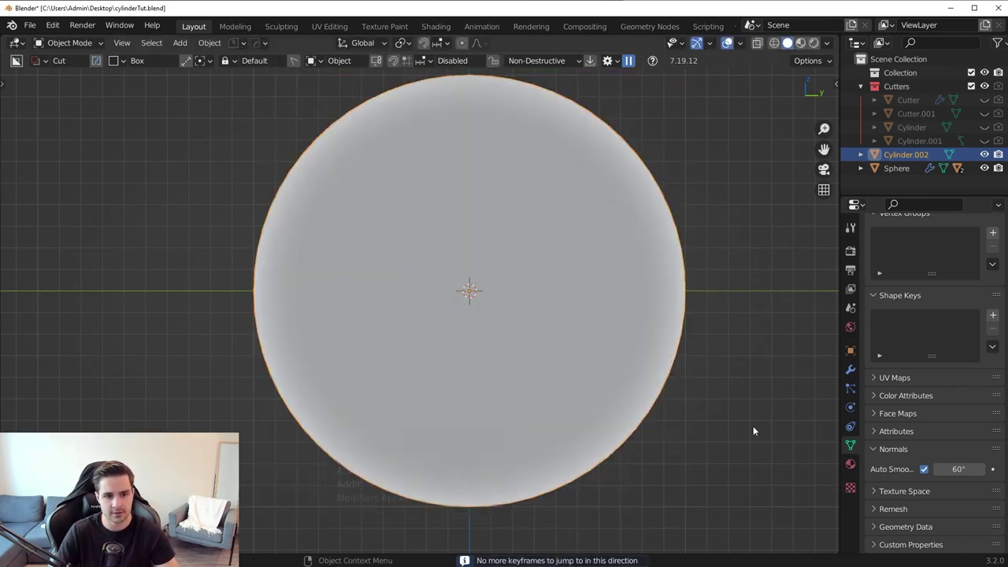
key(s)
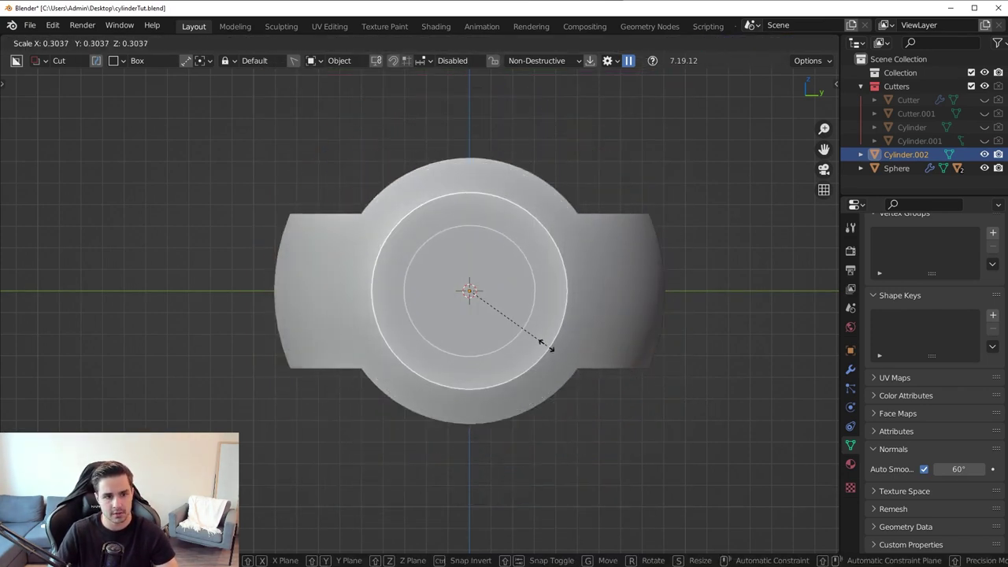
click(544, 346)
Stretch the small cylinder along the X axis by about 3.64 so it passes through both flat ends
middle_drag(543, 346, 571, 395)
key(s)
key(x)
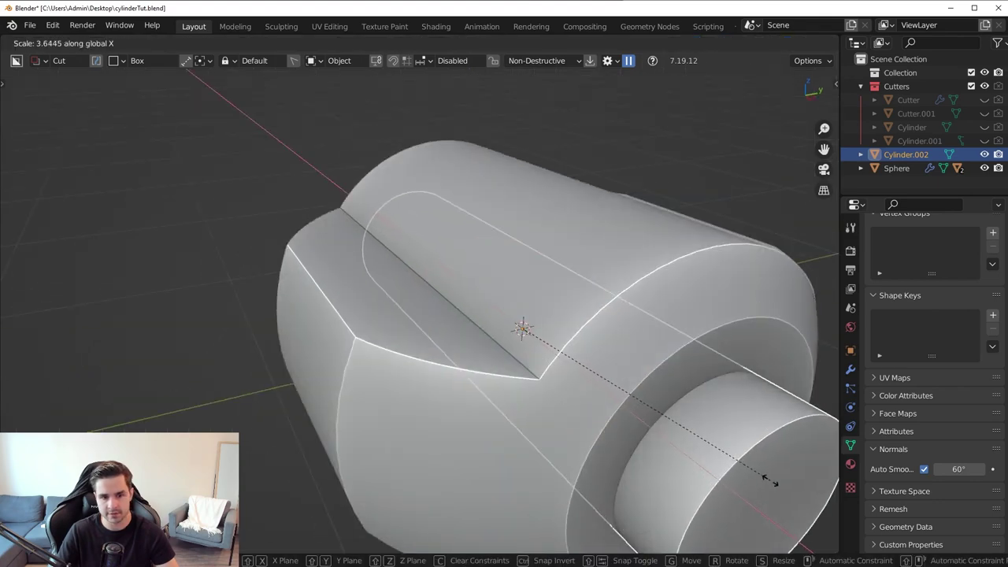
click(765, 480)
Subtract the small cylinder from the sphere with a HardOps Difference Boolean to bore the central hole
middle_drag(765, 480, 505, 391)
shift+click(504, 336)
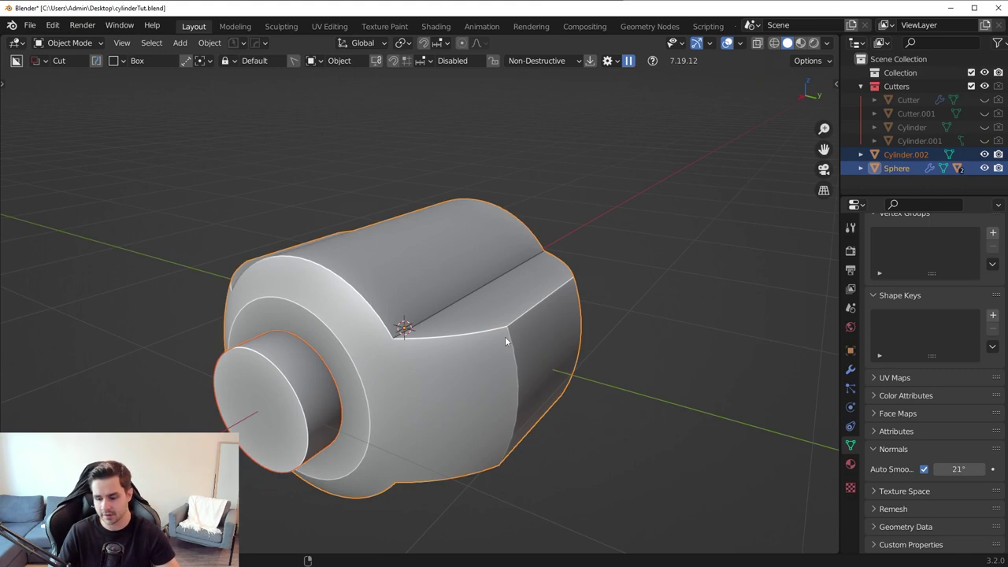
key(q)
click(506, 337)
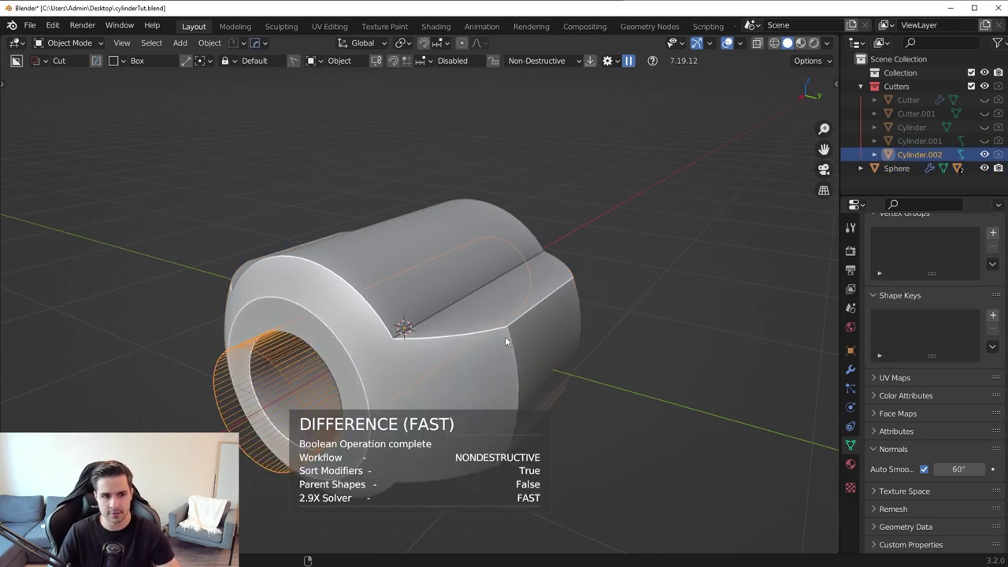
Adjust the hole cutter's length along the X axis
middle_drag(504, 336, 629, 335)
scroll(626, 370, up, 5)
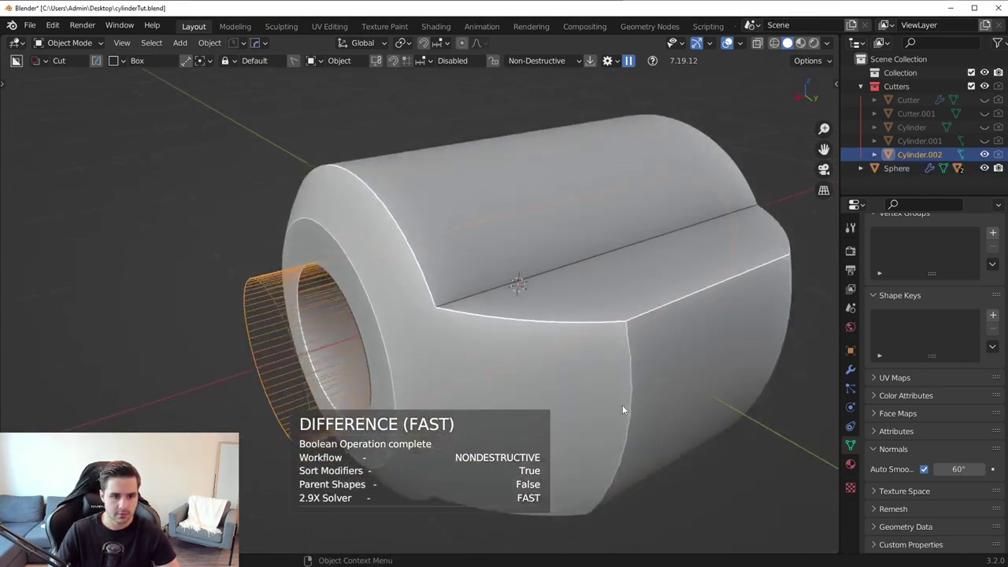
key(s)
key(x)
click(667, 383)
scroll(683, 391, down, 5)
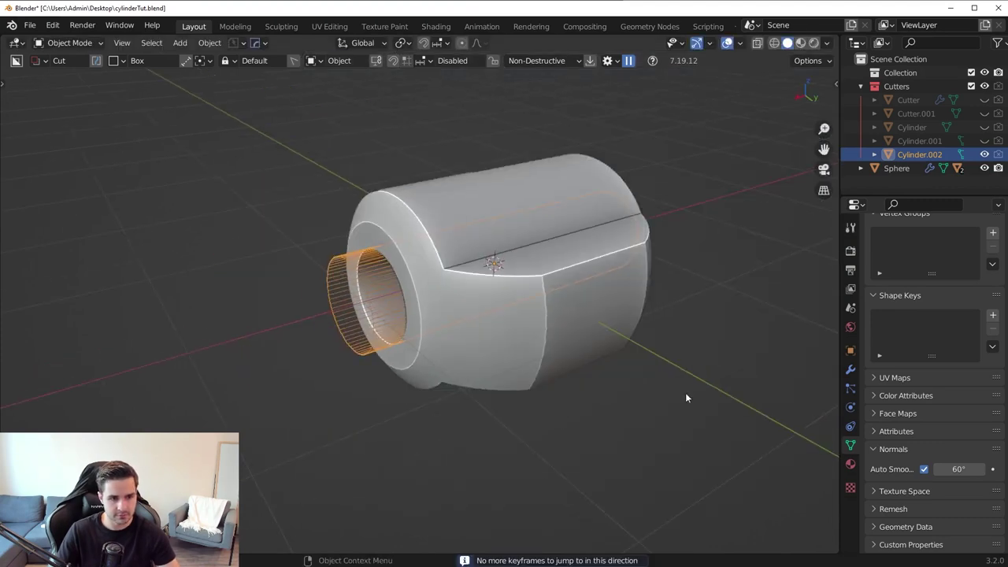
Hide the Cutters collection, select the bored sphere and display its modifier stack
key(1)
middle_drag(527, 366, 546, 389)
scroll(488, 306, up, 5)
click(488, 306)
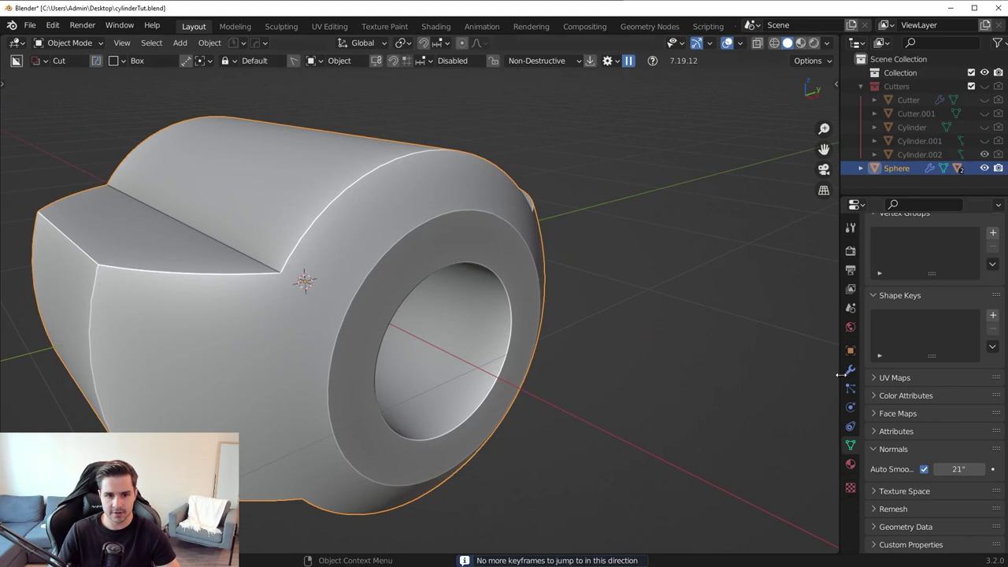
click(850, 369)
scroll(506, 377, down, 4)
middle_drag(507, 378, 582, 376)
scroll(508, 370, up, 3)
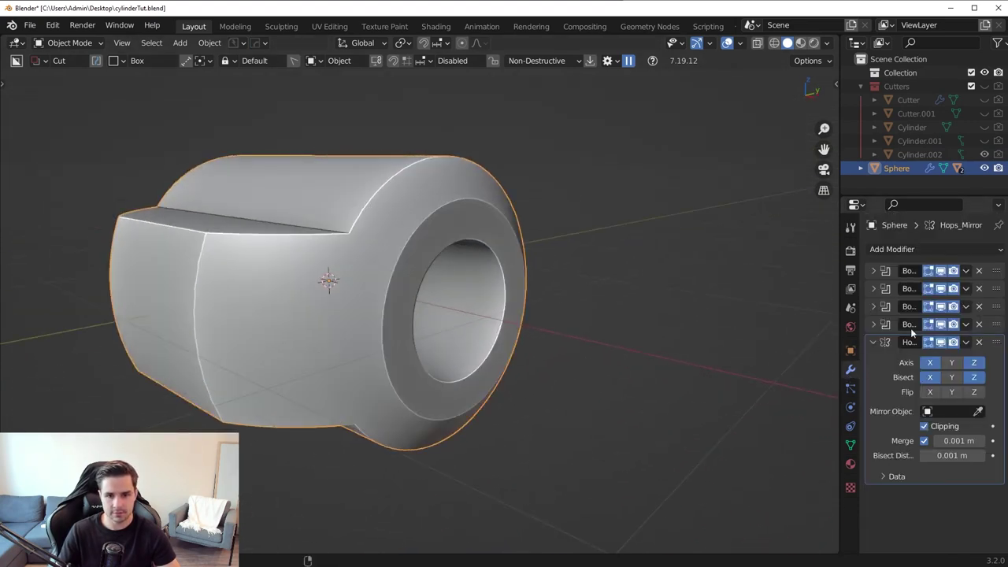
Identify the sphere's Boolean that cuts the flat ends by toggling its viewport visibility, and apply that modifier
click(941, 306)
click(942, 306)
click(942, 307)
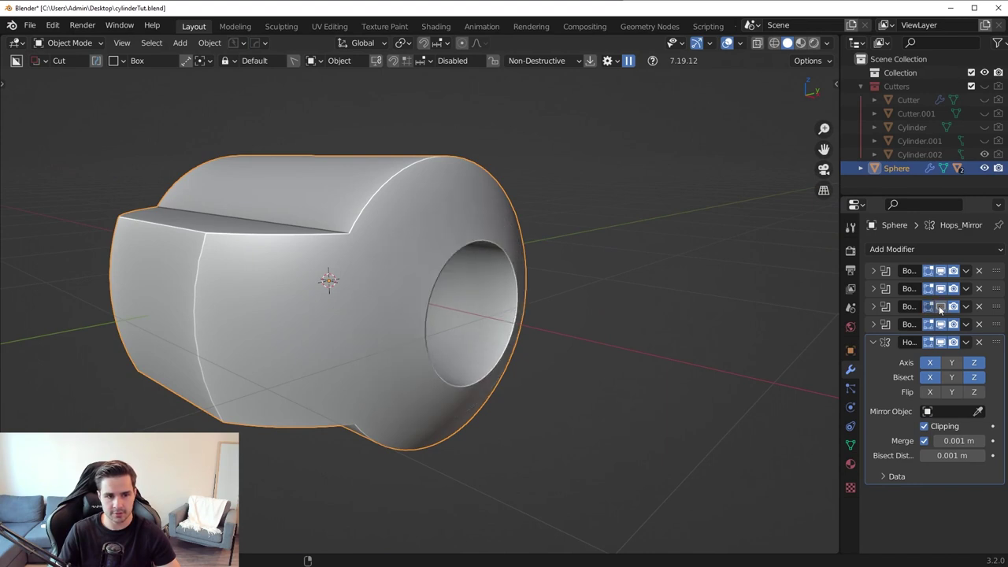
click(941, 306)
click(965, 306)
click(956, 322)
Toggle the visibility of the Boolean that bores the central hole, re-enable it and apply it to the sphere
click(942, 306)
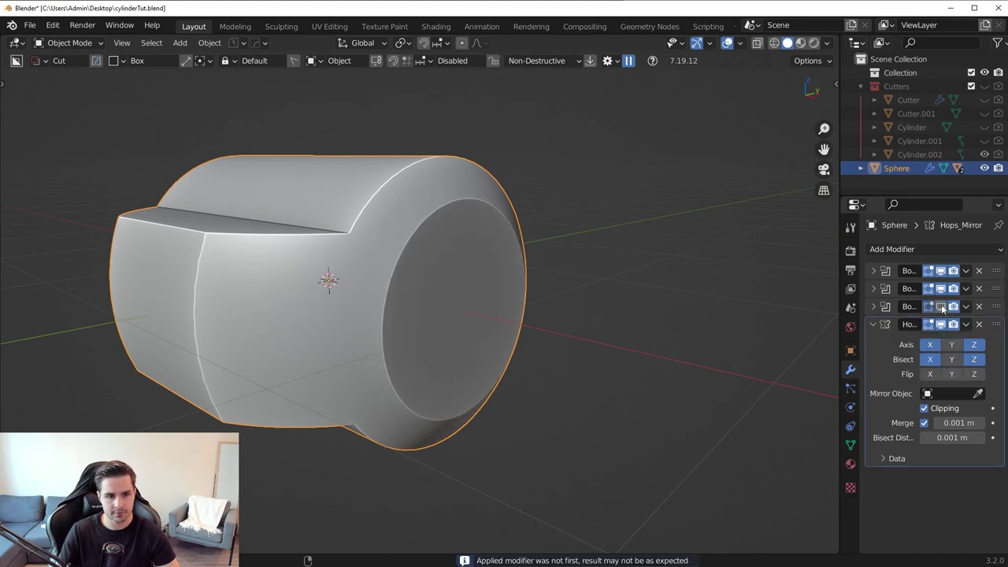
click(942, 307)
click(941, 306)
click(942, 306)
click(965, 307)
click(956, 322)
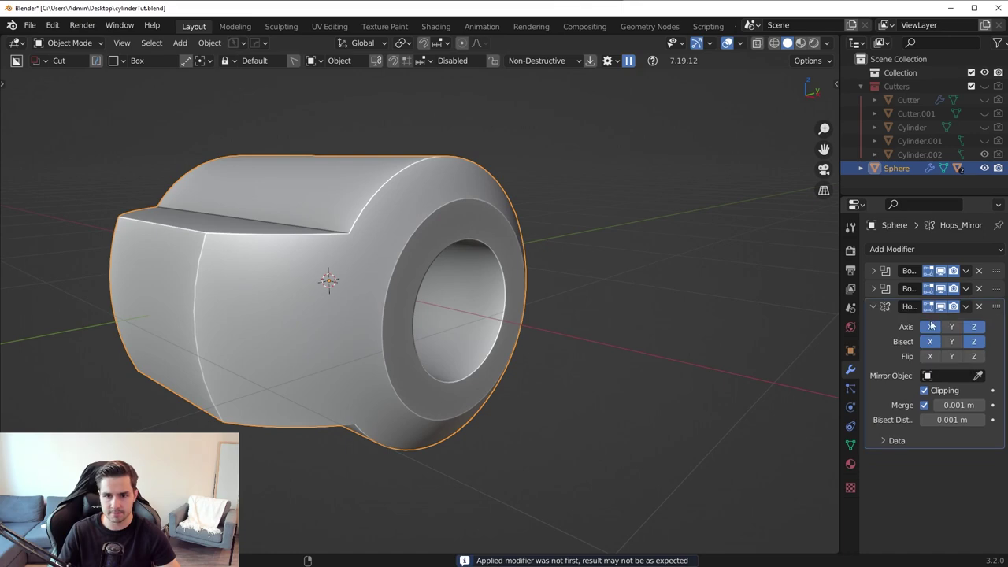
Select the hole's rim edge loop on the flat end and bevel it about 0.046 m with one segment
key(Tab)
scroll(476, 386, up, 4)
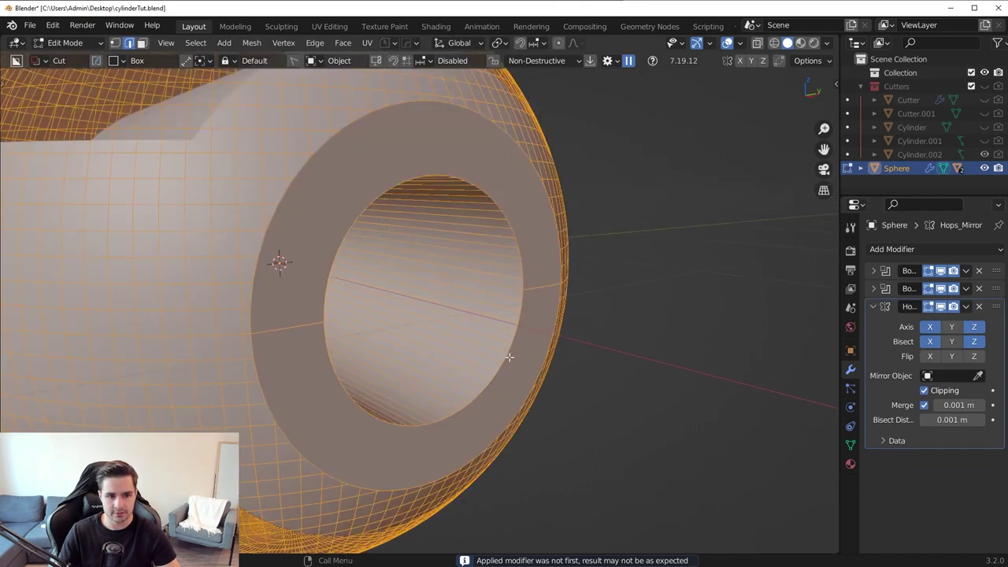
key(alt+a)
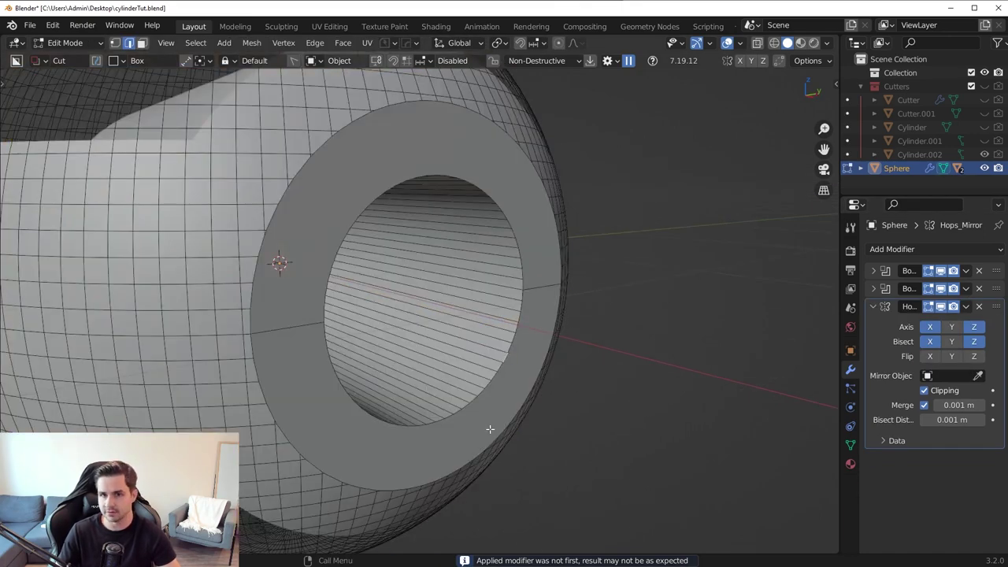
alt+click(525, 293)
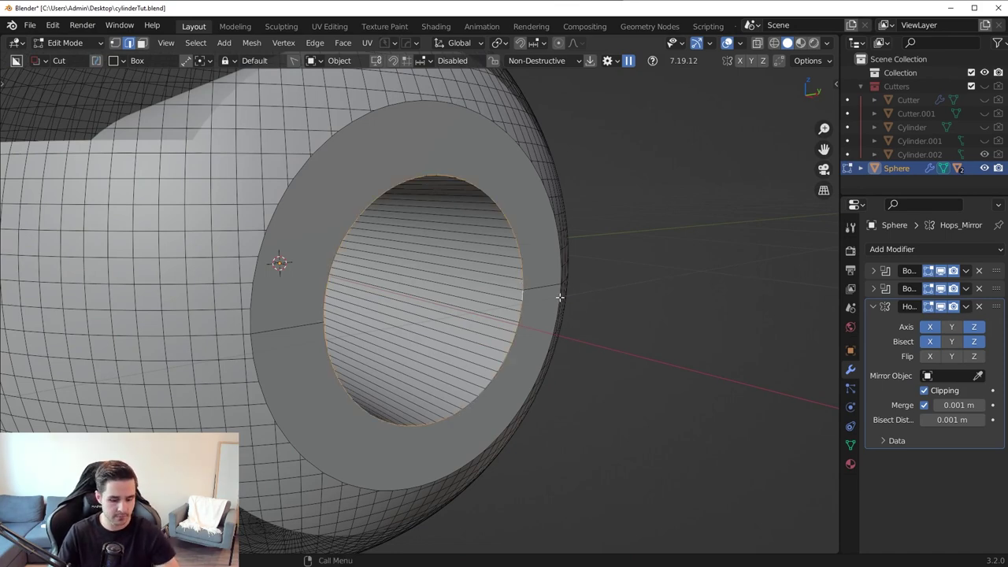
key(alt+a)
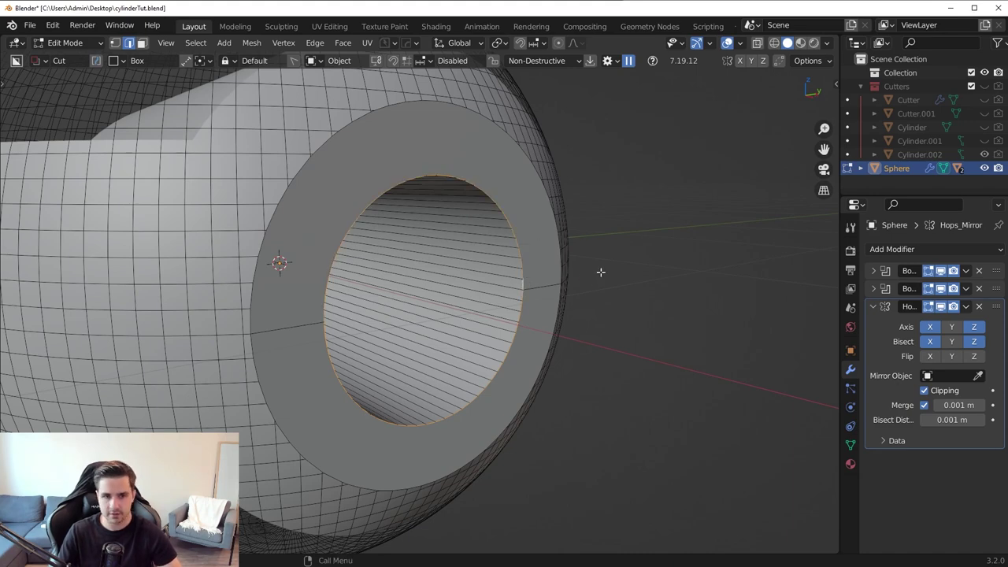
key(ctrl+b)
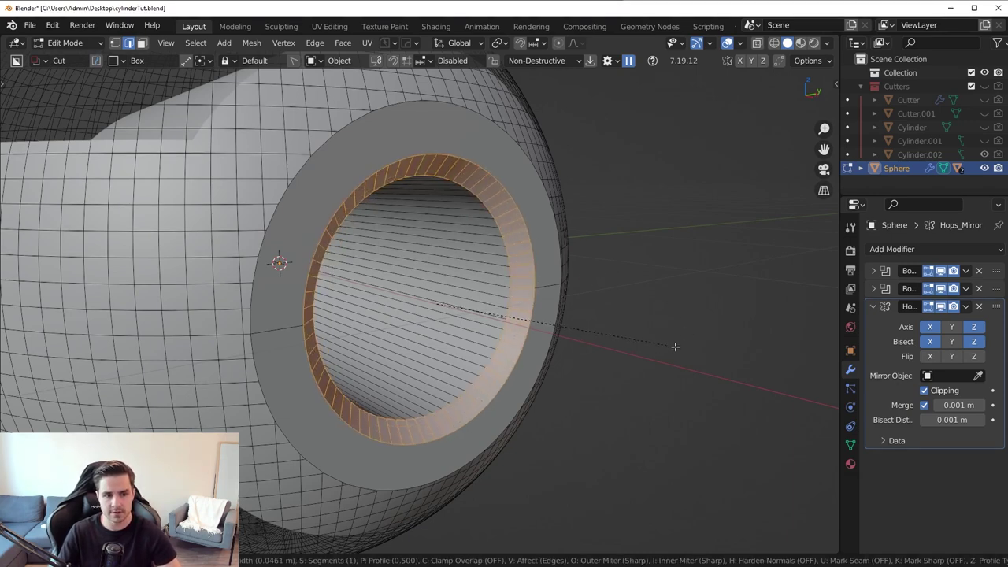
click(675, 346)
Examine the chamfered hole rim in Object Mode from both sides of the flat end
key(Tab)
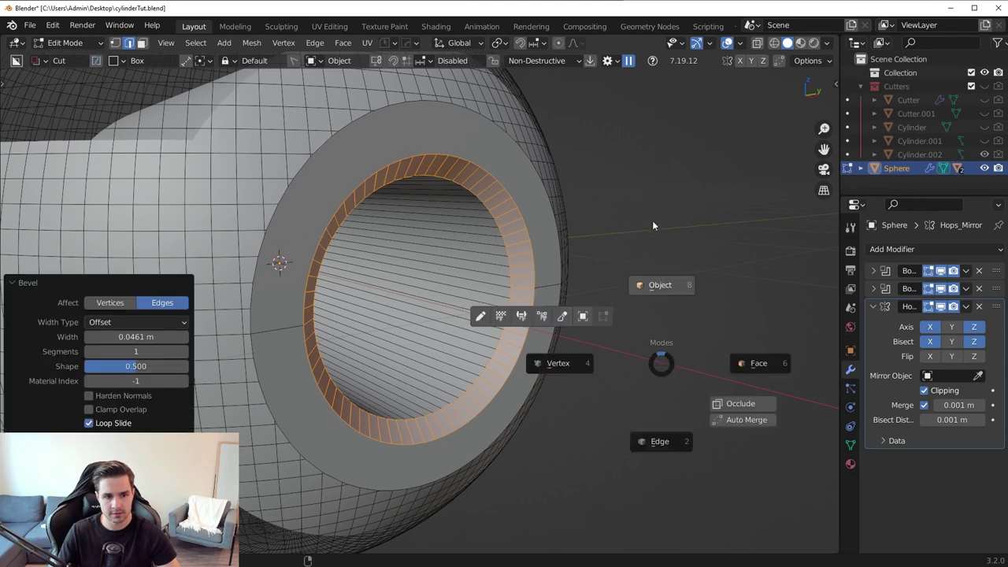
click(654, 223)
scroll(636, 251, down, 4)
middle_drag(621, 277, 372, 312)
scroll(373, 315, up, 4)
scroll(365, 232, down, 4)
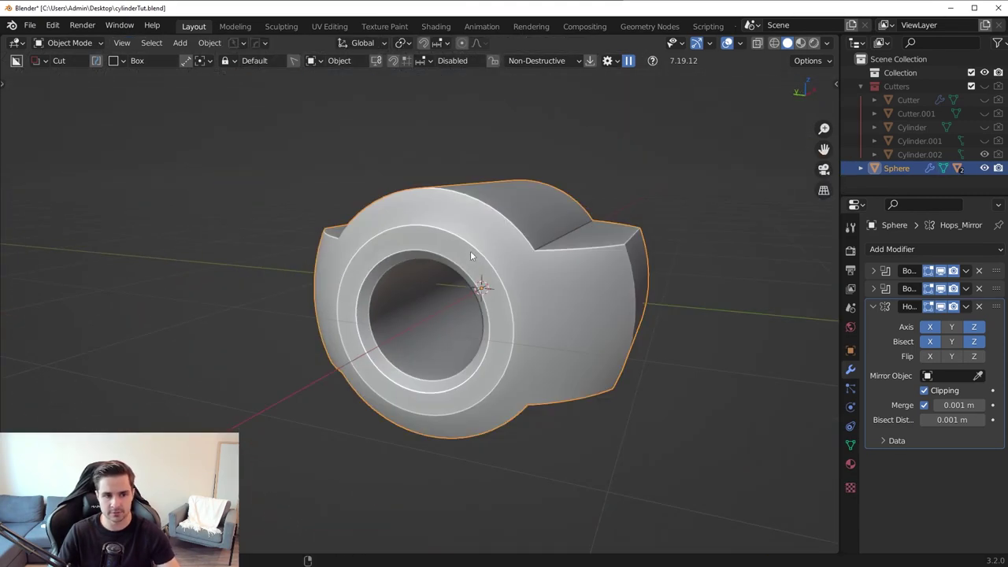
middle_drag(469, 250, 383, 273)
scroll(391, 282, up, 4)
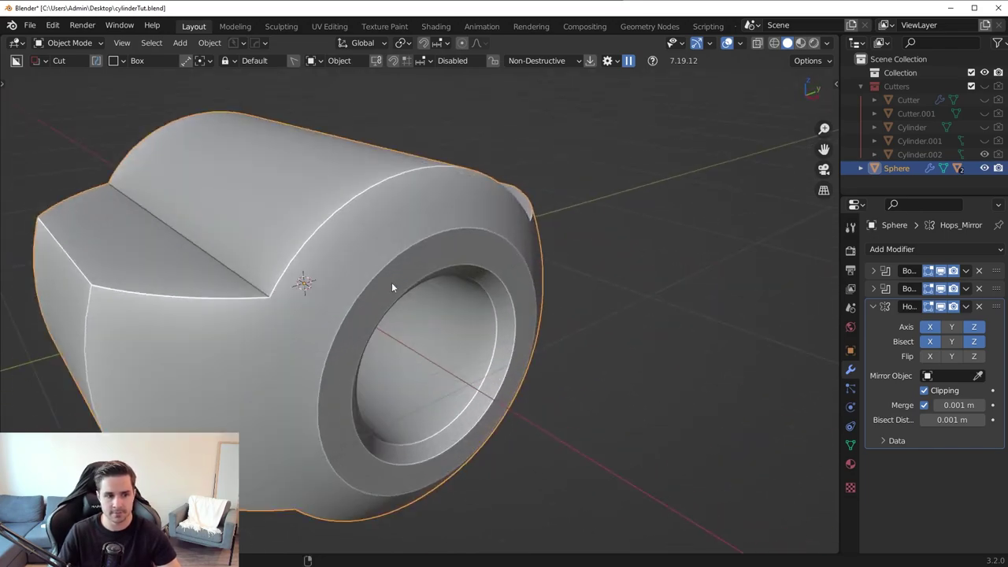
Edit the sphere's mesh and select the outer edge loop of the flat end around the hole
key(Tab)
middle_drag(333, 340, 355, 332)
scroll(388, 341, up, 3)
click(306, 334)
scroll(307, 334, down, 3)
scroll(346, 327, up, 2)
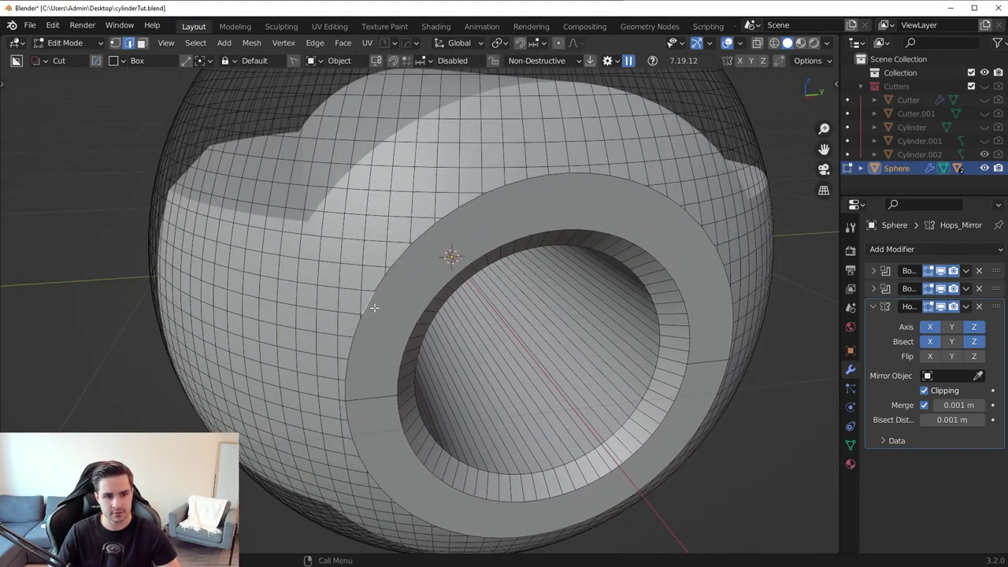
alt+click(367, 310)
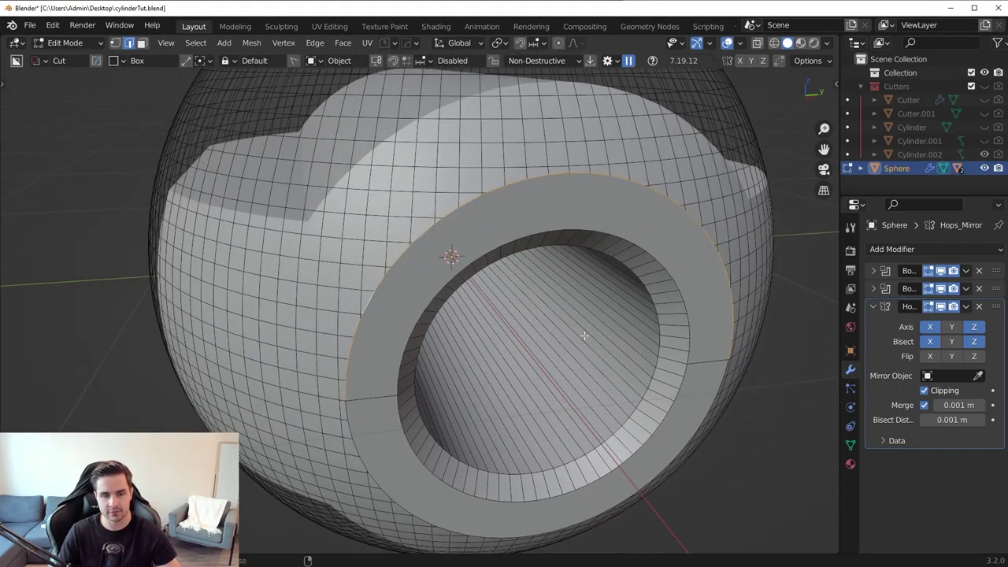
middle_drag(584, 337, 618, 349)
key(alt+a)
alt+click(503, 294)
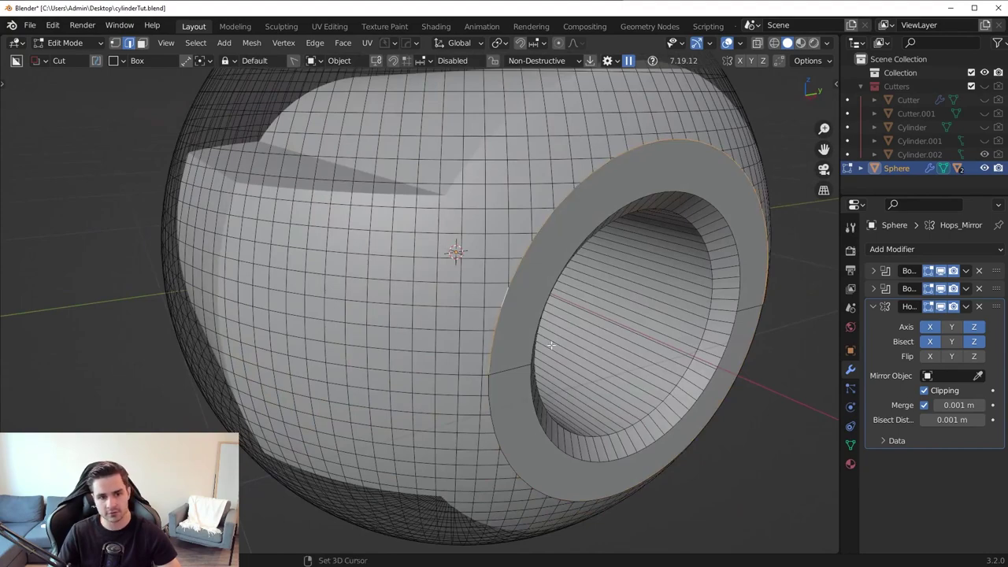
shift+middle_drag(532, 371, 487, 281)
middle_drag(486, 281, 479, 267)
alt+click(425, 284)
middle_drag(425, 285, 551, 331)
key(ctrl+b)
scroll(681, 395, up, 10)
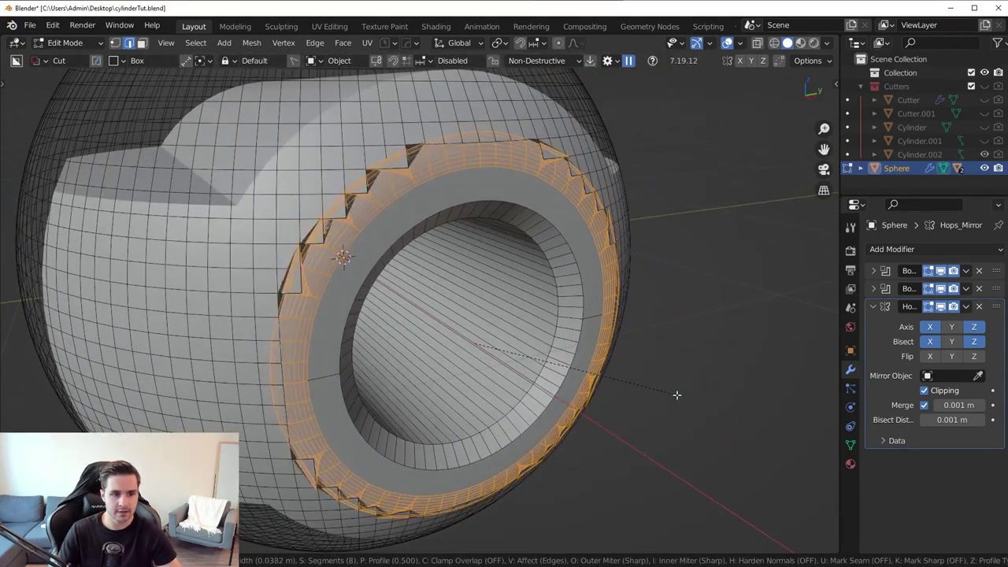
key(ctrl)
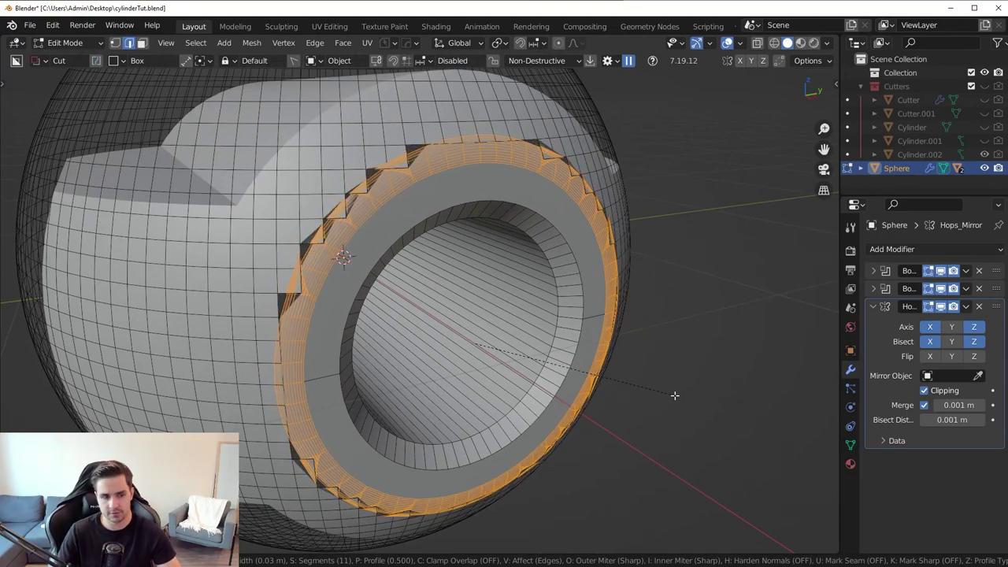
right_click(643, 391)
key(Up)
scroll(443, 406, up, 8)
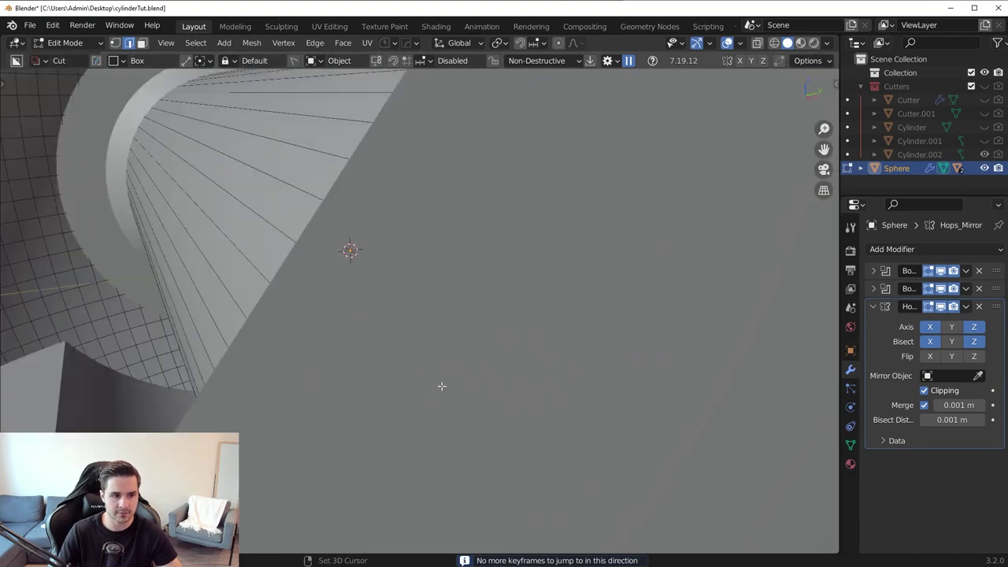
scroll(441, 386, down, 5)
key(ctrl+b)
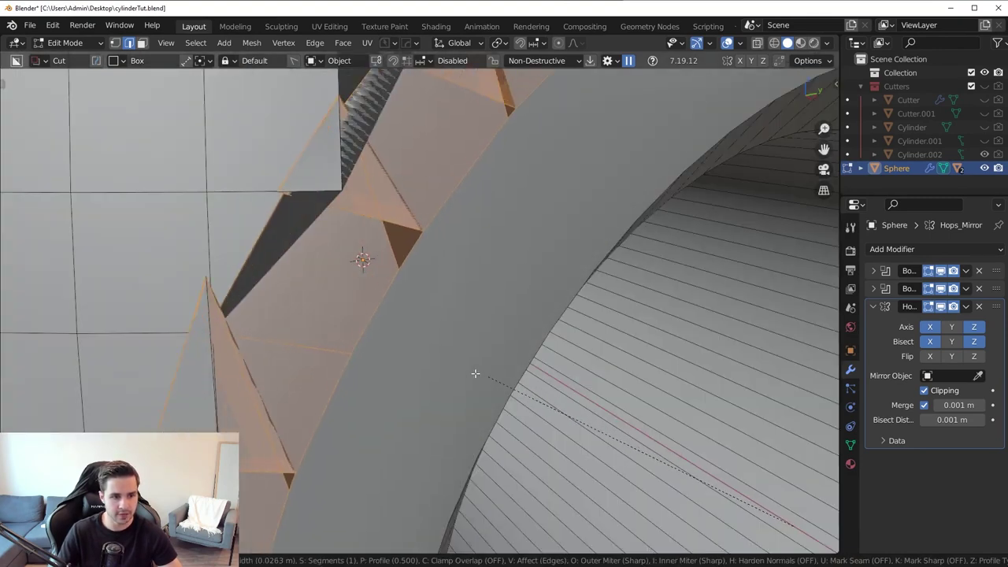
scroll(488, 376, up, 6)
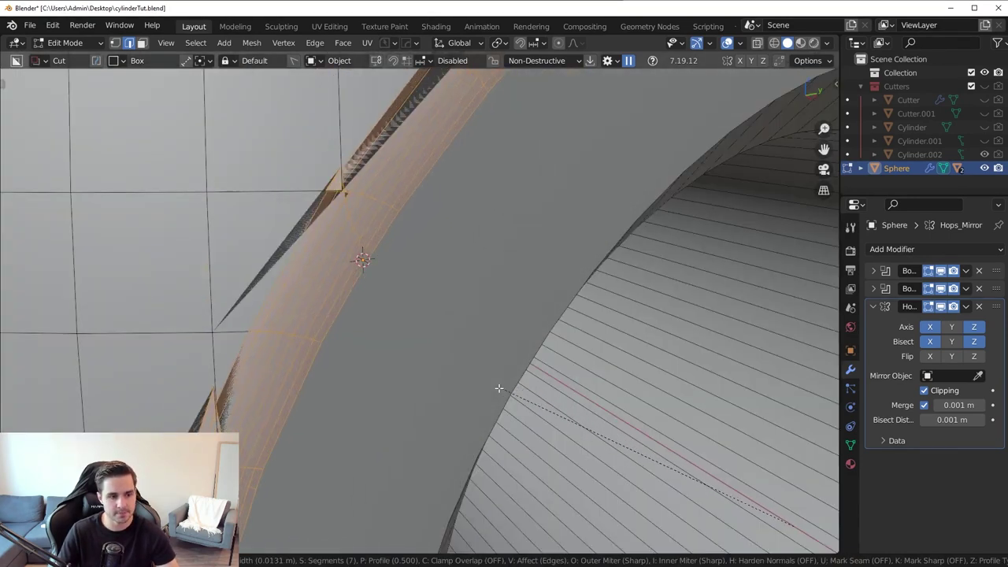
right_click(500, 390)
Apply a MESHmachine Offset Cut to the flat end's outer edge loop and reduce its width
scroll(501, 390, down, 6)
middle_drag(490, 338, 475, 344)
scroll(475, 344, up, 1)
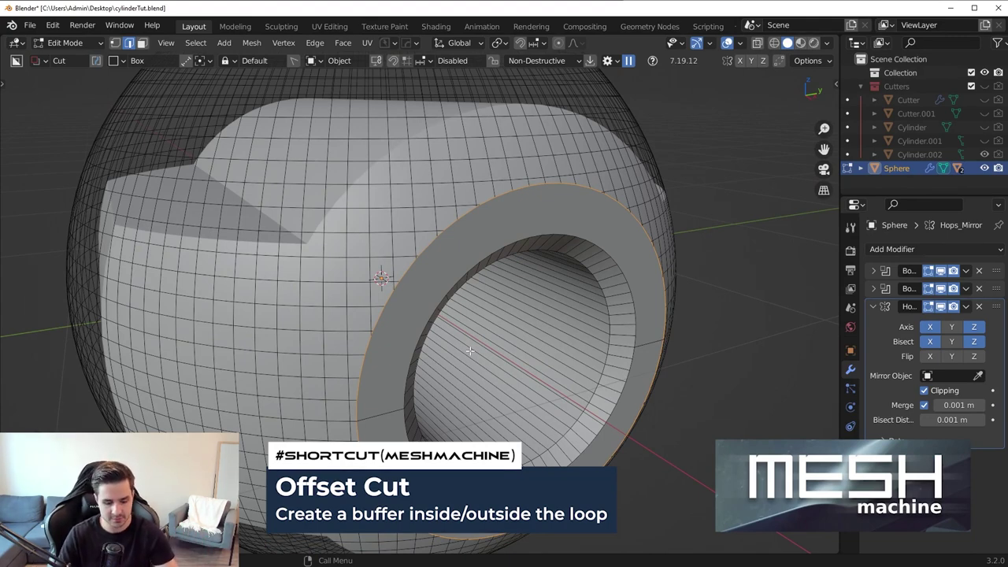
key(y)
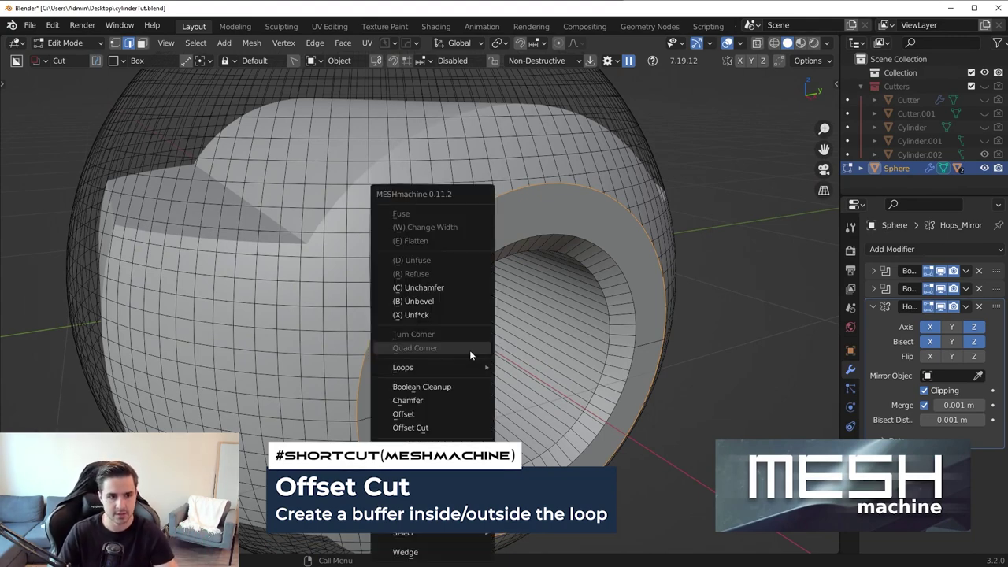
click(432, 430)
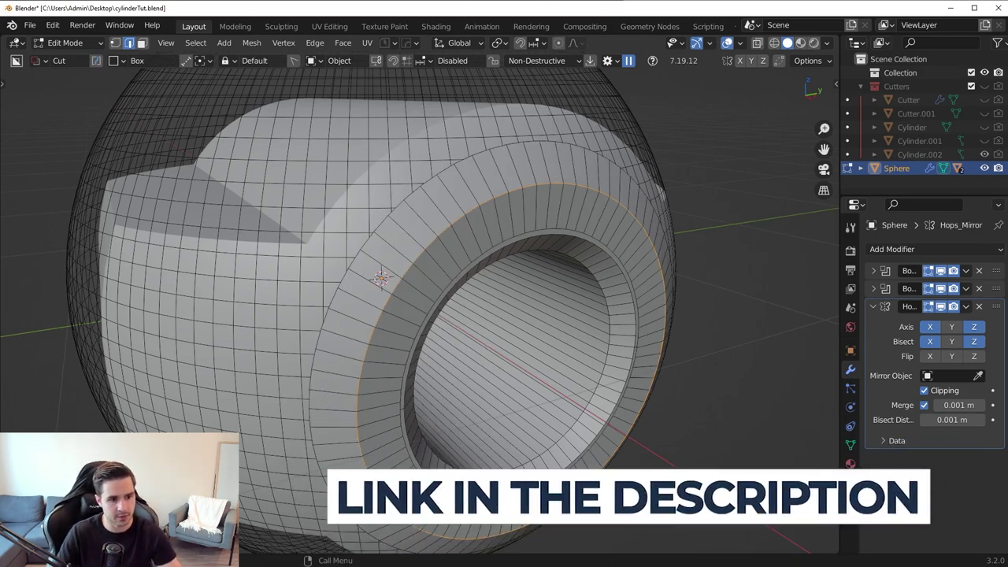
drag(162, 504, 137, 504)
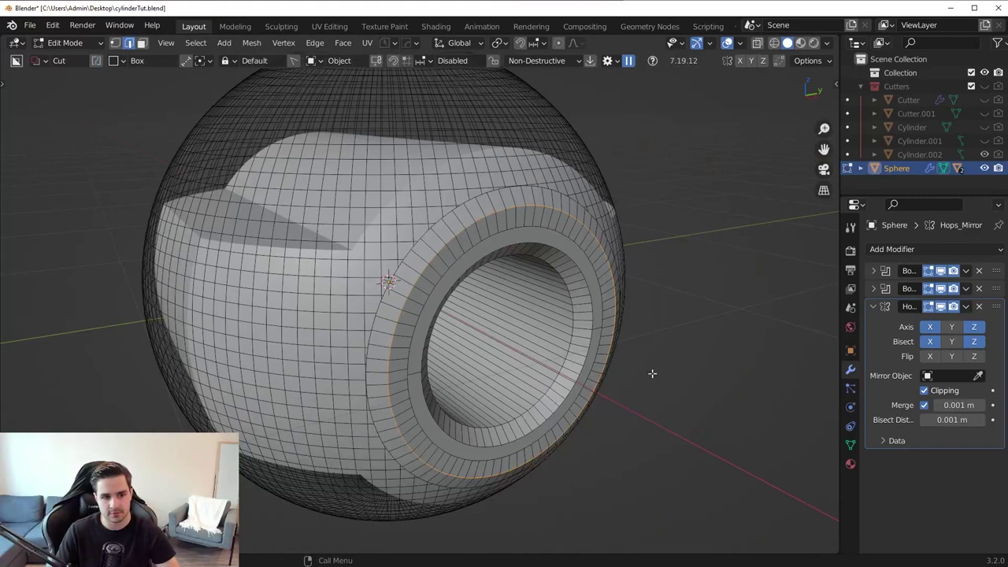
Bevel the buffered outer edge loop with 18 segments and return to Object Mode
key(ctrl+b)
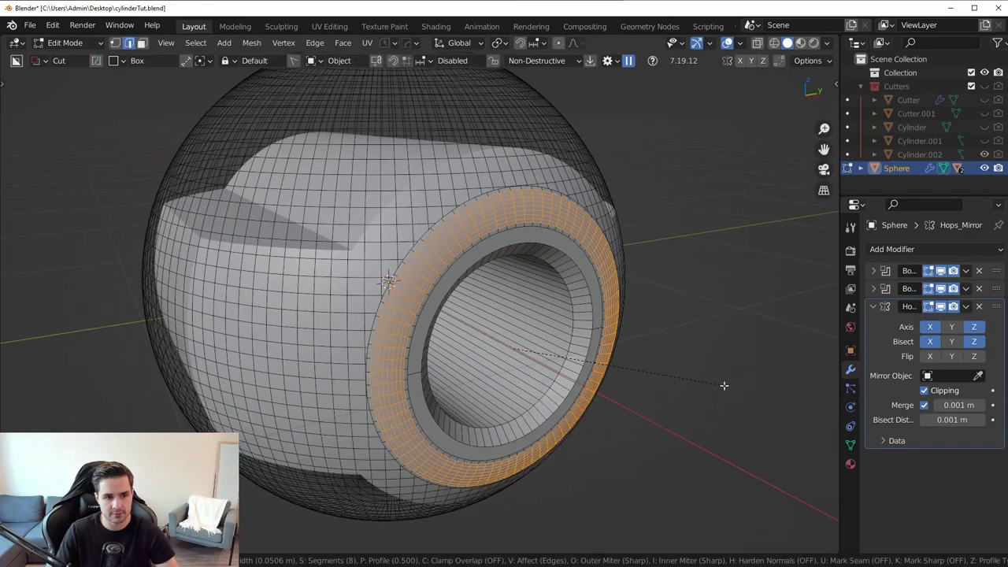
scroll(722, 385, up, 3)
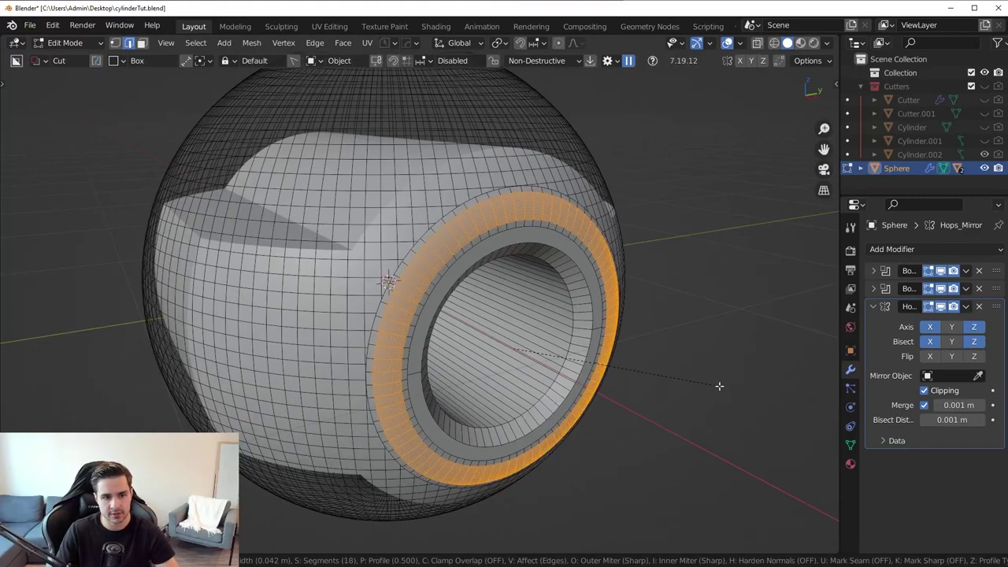
click(695, 389)
key(Tab)
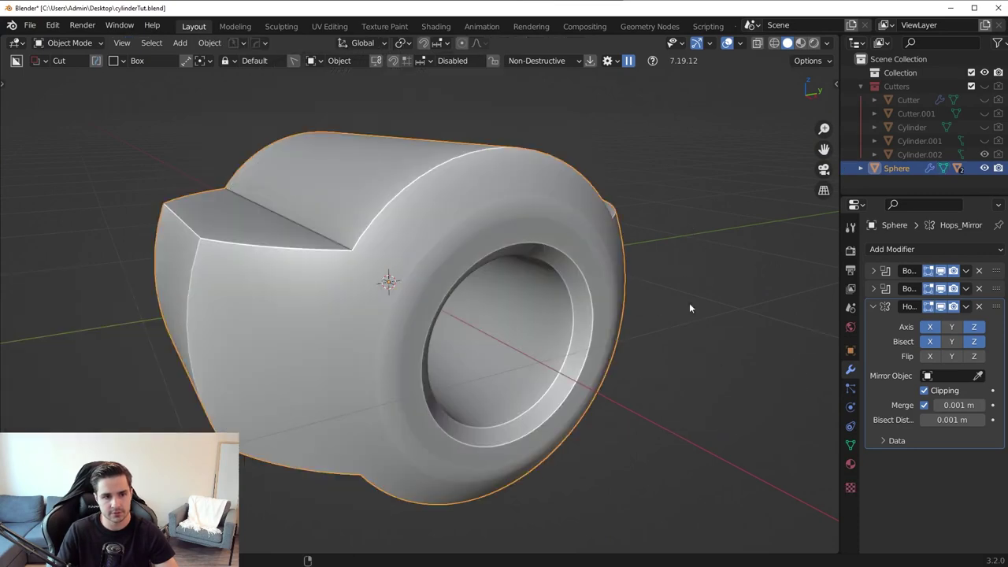
Inspect the rounded outer edge and undo its bevel
middle_drag(689, 305, 670, 323)
scroll(669, 324, up, 2)
scroll(669, 323, down, 2)
key(Tab)
key(ctrl+z)
key(ctrl+z)
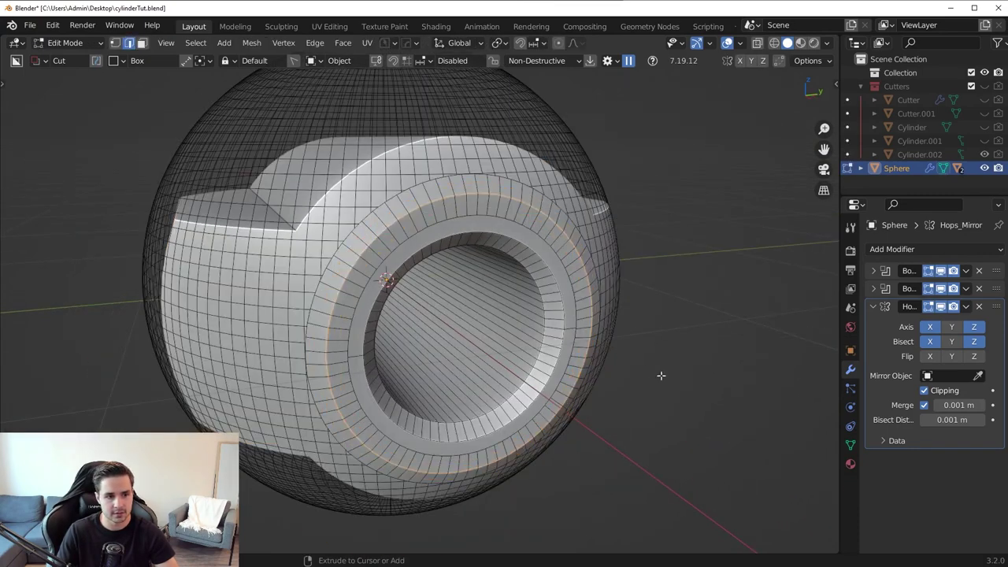
Redo the Offset Cut slightly narrower, bevel the outer loop about 0.04 m with 18 segments, and check the shading
key(y)
click(666, 377)
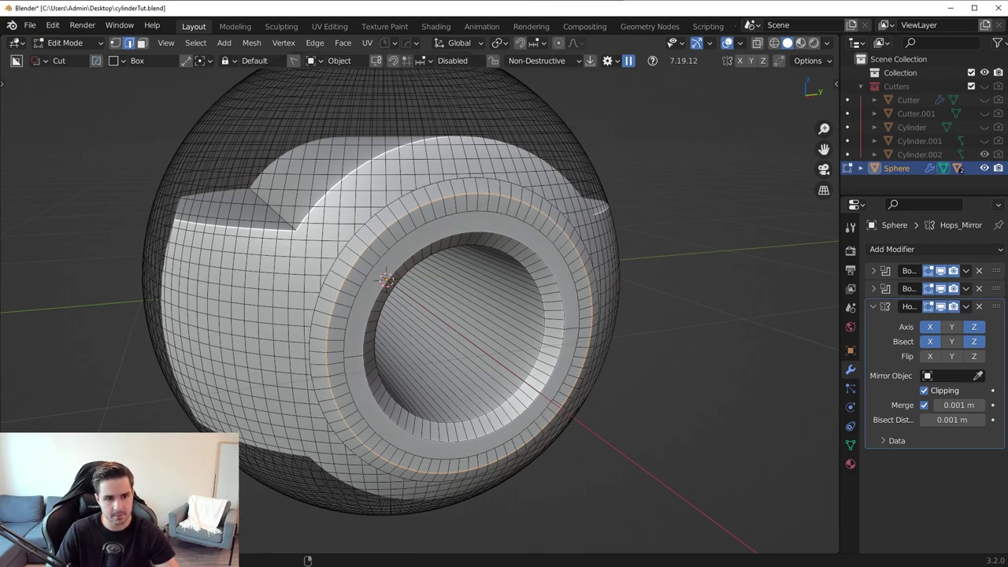
click(693, 423)
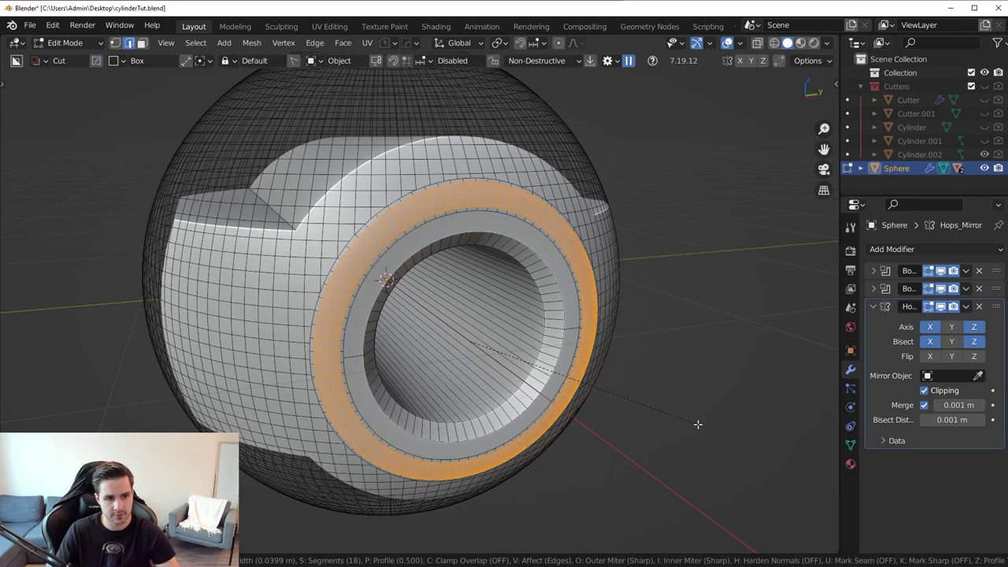
key(Tab)
middle_drag(673, 298, 549, 366)
scroll(628, 325, up, 2)
scroll(549, 367, up, 2)
key(Tab)
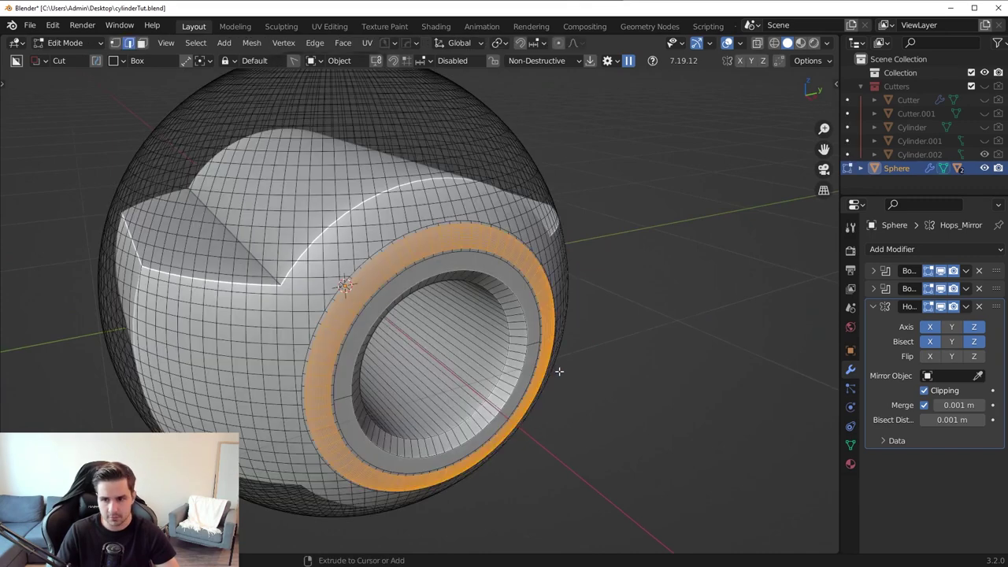
Apply a MESHmachine Offset Cut around the flat end's outer edge loop
click(602, 375)
key(q)
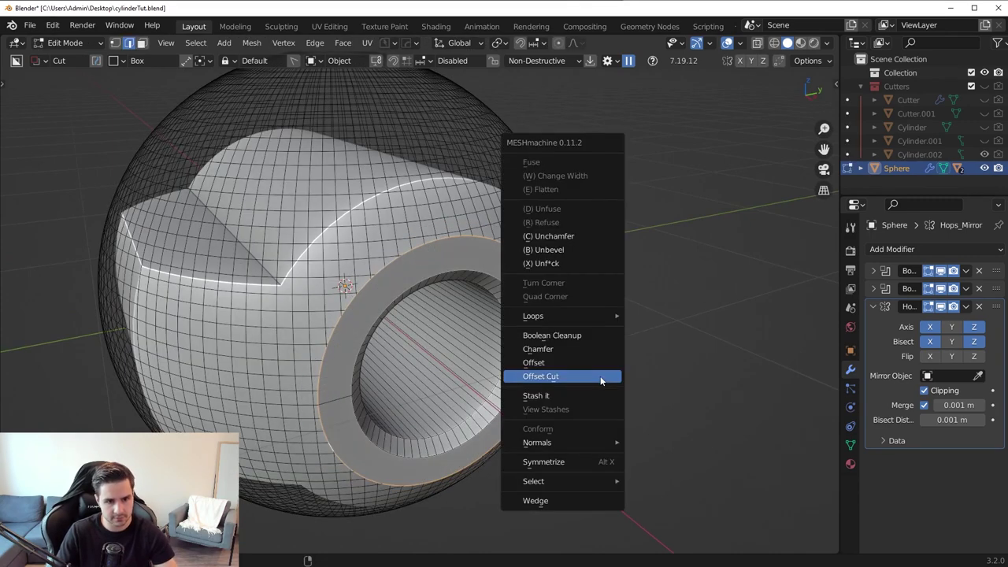
click(603, 379)
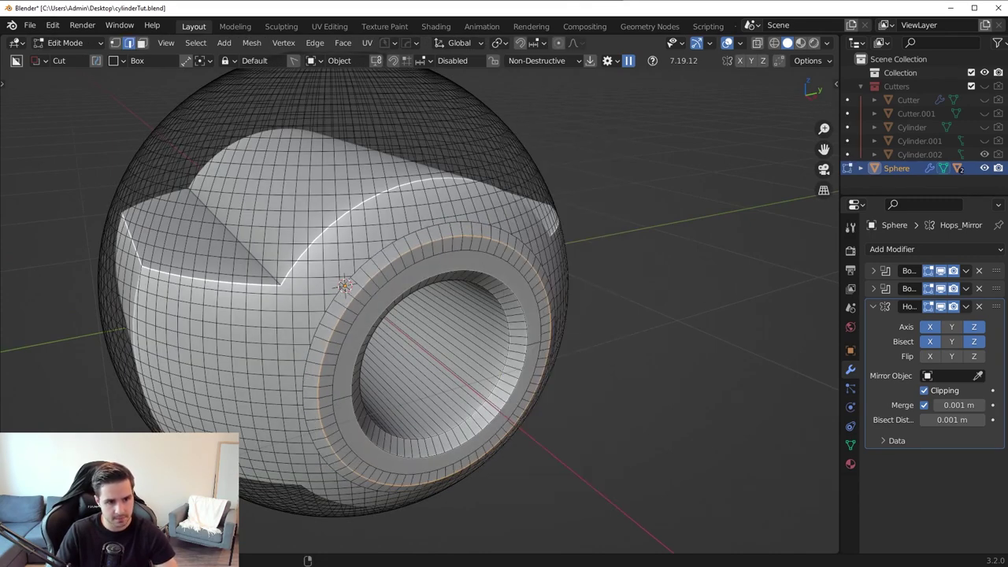
scroll(264, 418, up, 3)
Bevel the offset-cut outer edge loop with 18 segments, return to Object Mode and check the shading
key(ctrl+b)
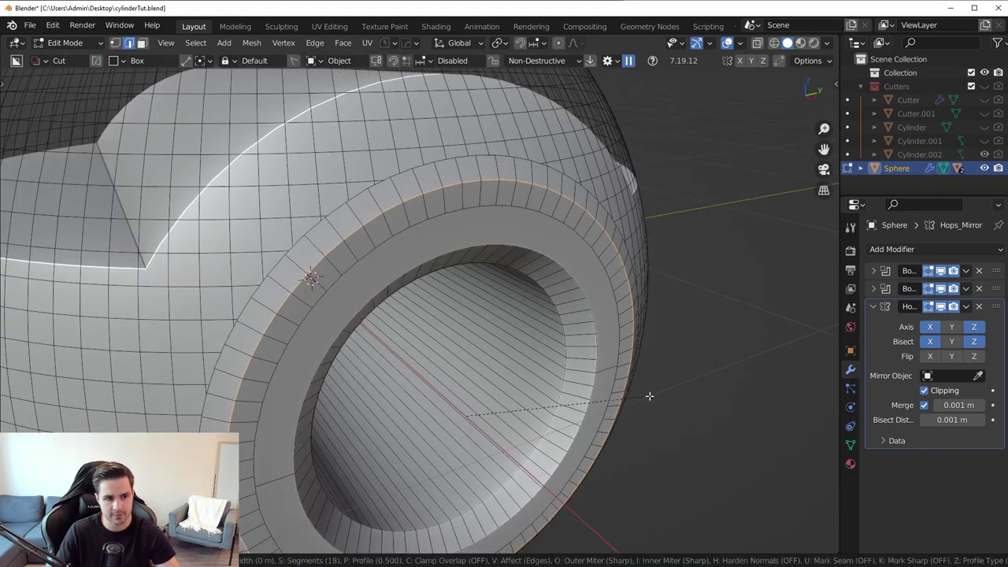
click(659, 395)
key(Tab)
click(660, 235)
scroll(629, 288, down, 4)
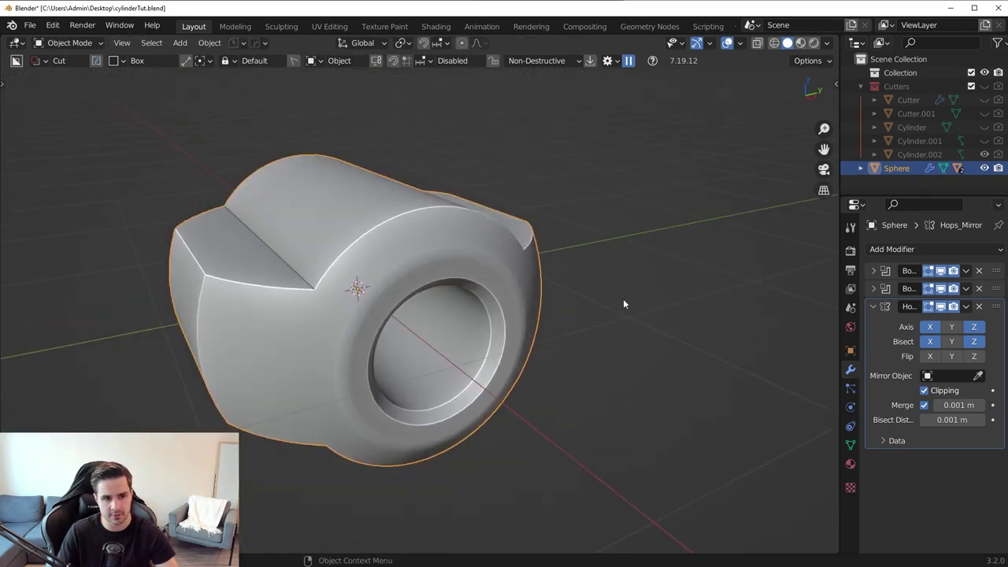
middle_drag(623, 300, 493, 285)
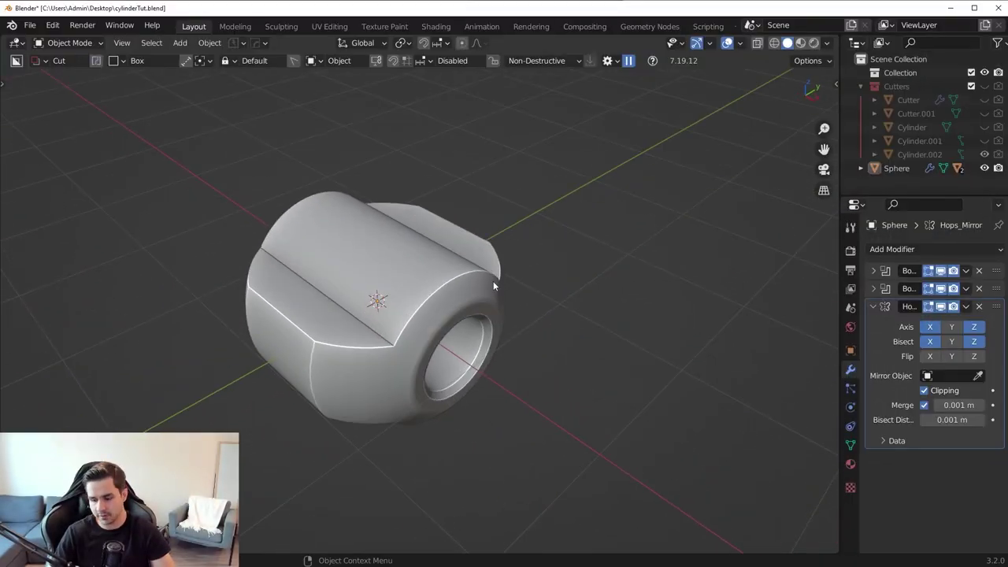
Add a cube at the sphere's centre in top view and scale it uniformly to about 0.42
key(Up)
key(KP_7)
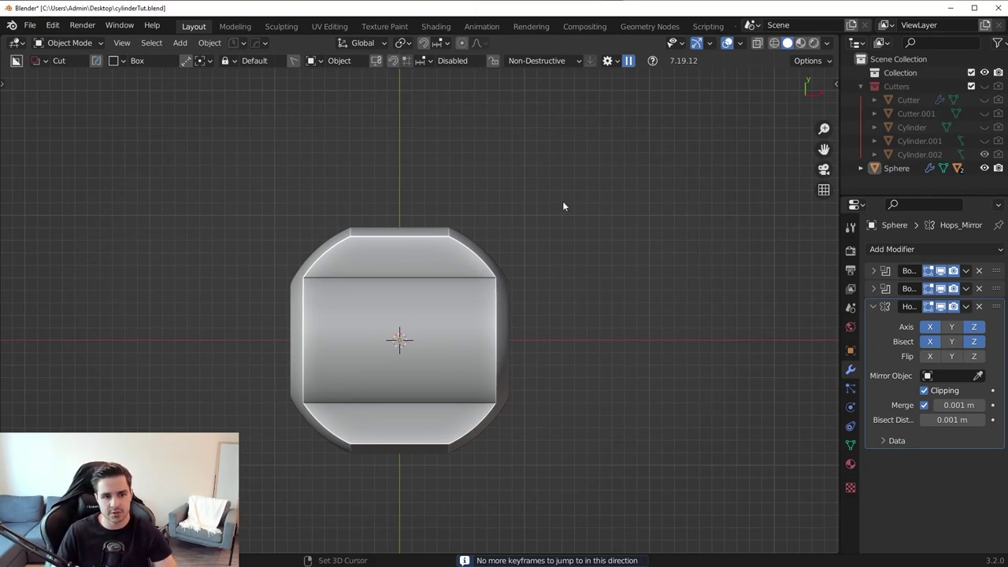
key(shift+a)
click(616, 222)
key(s)
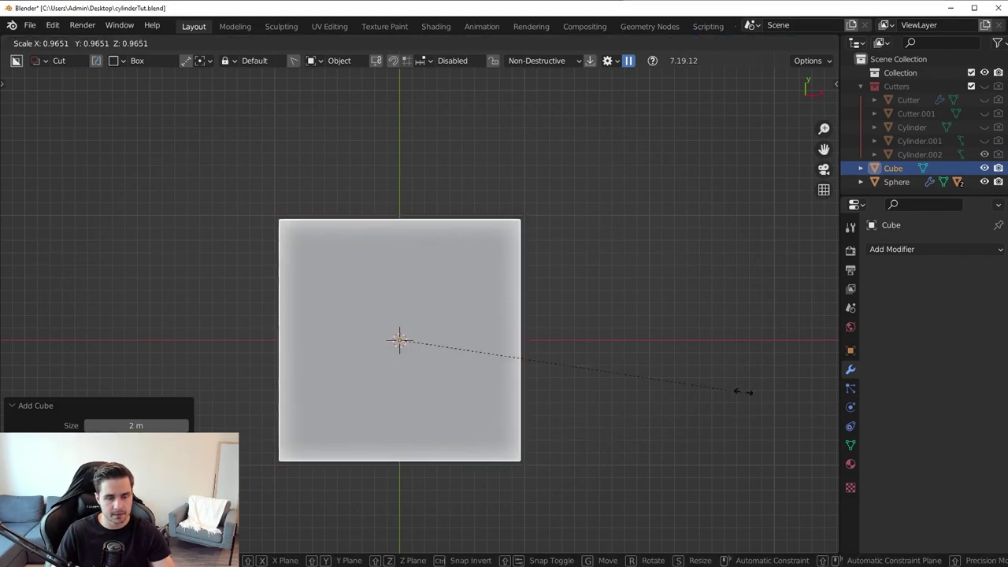
click(552, 362)
Scale the cube along Y to about 1.39 m and along Z to about 2 m so it passes through the body
key(s)
key(y)
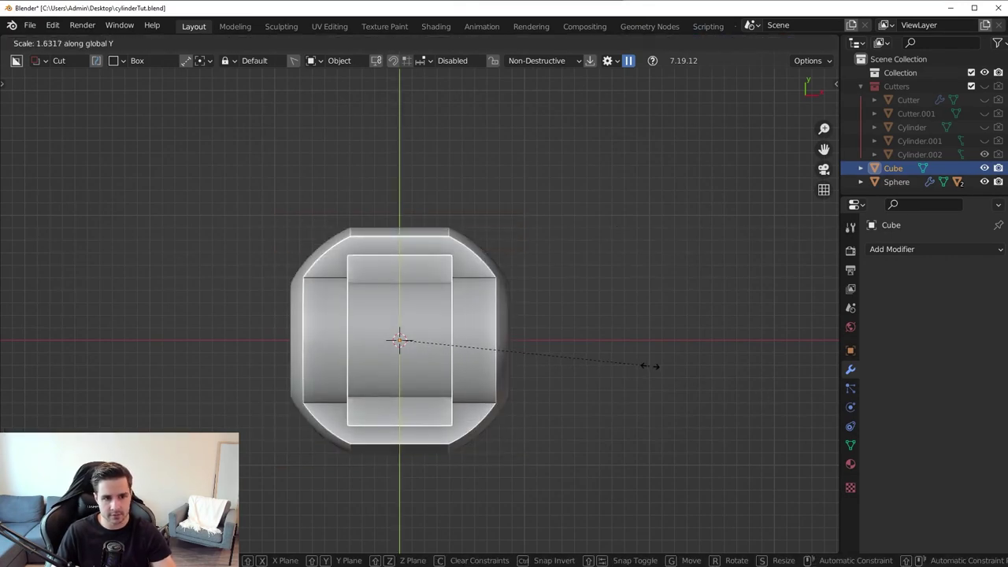
click(653, 370)
middle_drag(654, 370, 490, 338)
key(s)
key(z)
click(650, 365)
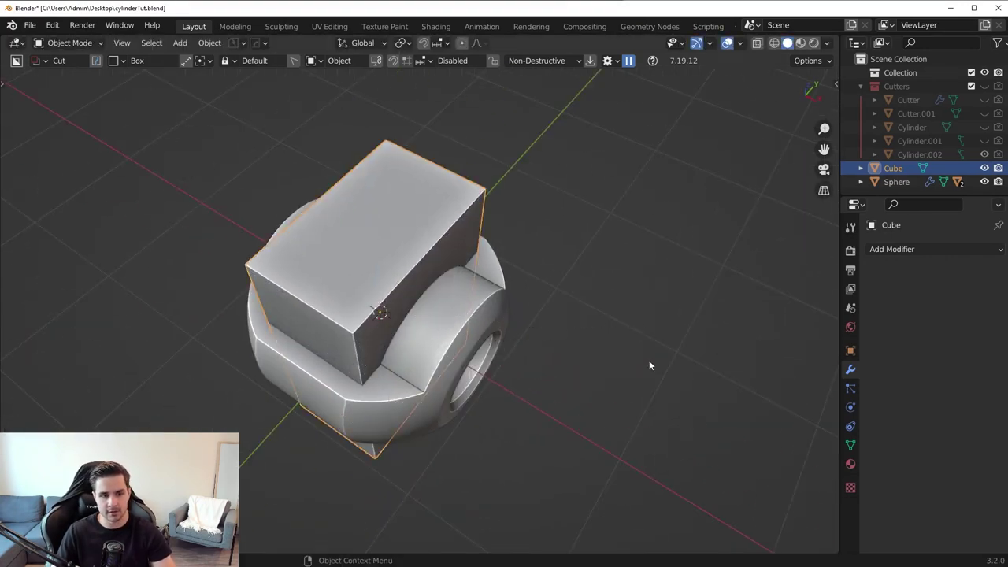
middle_drag(650, 364, 583, 315)
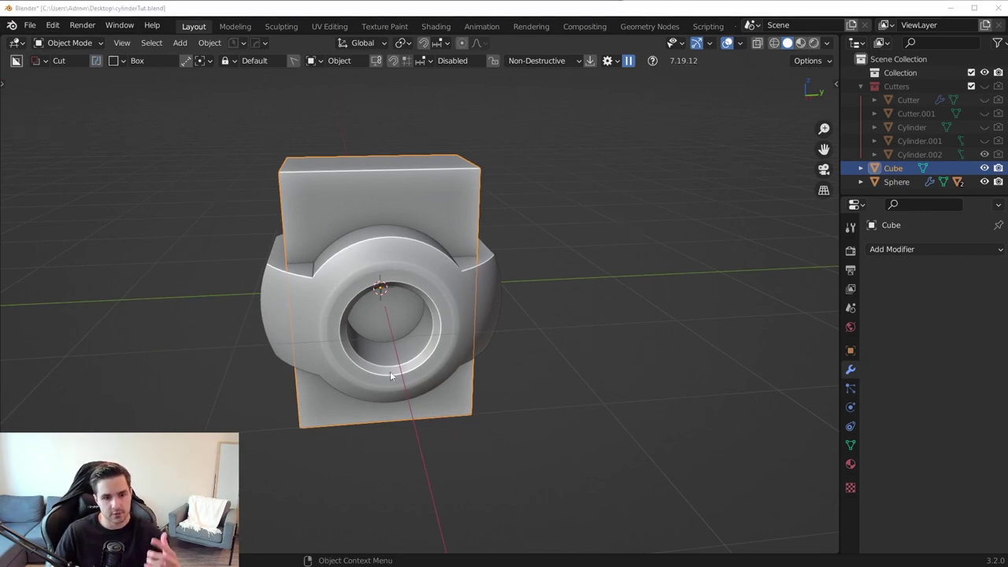
Subtract the cube from the sphere body with a non-destructive Hard Ops Boolean Difference
middle_drag(389, 371, 563, 375)
shift+click(405, 261)
key(q)
click(450, 312)
scroll(431, 186, up, 3)
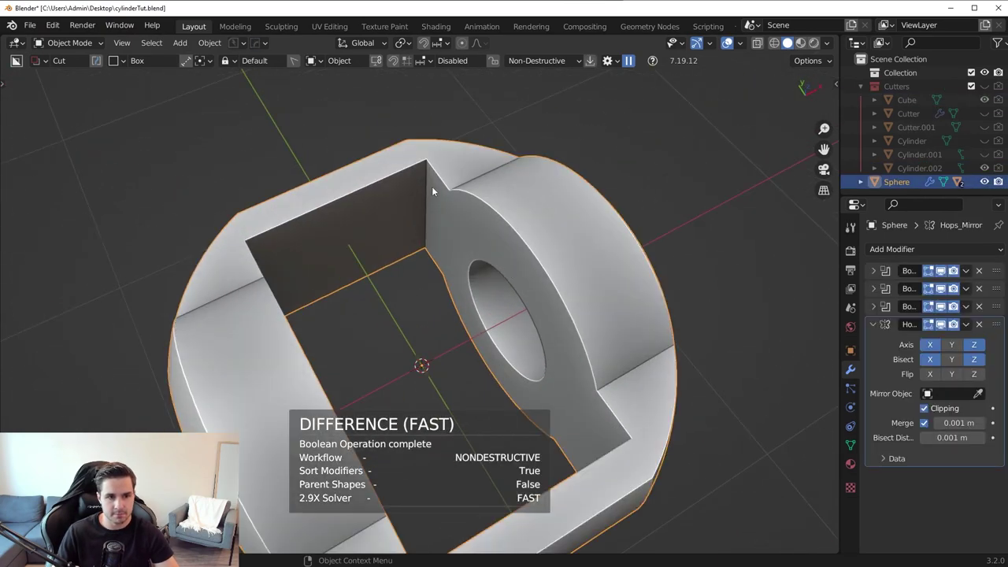
middle_drag(478, 208, 479, 231)
Reveal the cube cutter by cycling the sphere's Booleans with Hard Ops Ever Scroll
key(q)
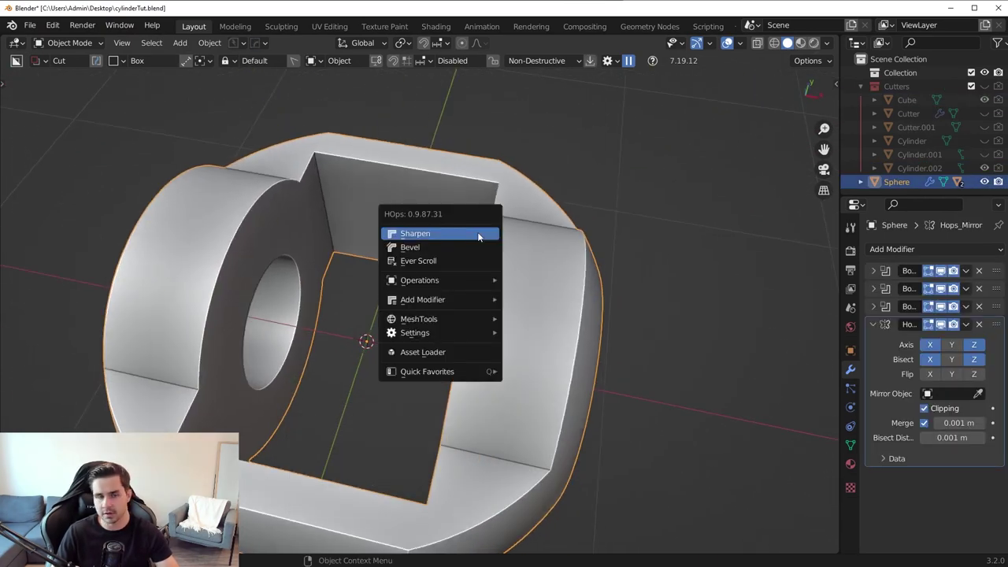
click(459, 258)
click(459, 259)
scroll(464, 263, down, 1)
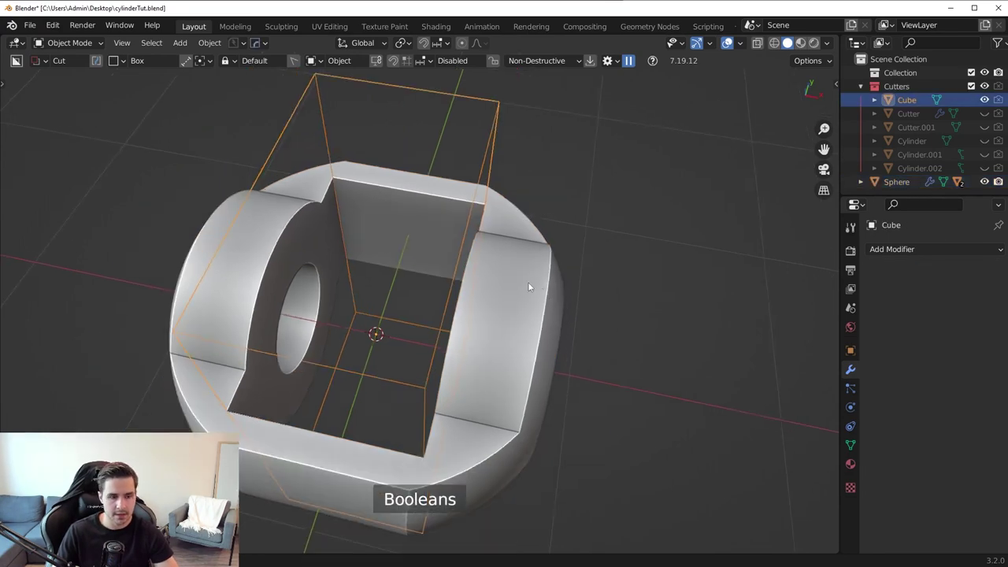
middle_drag(561, 281, 530, 269)
Check the cube cutter's transform values and apply its scale
key(n)
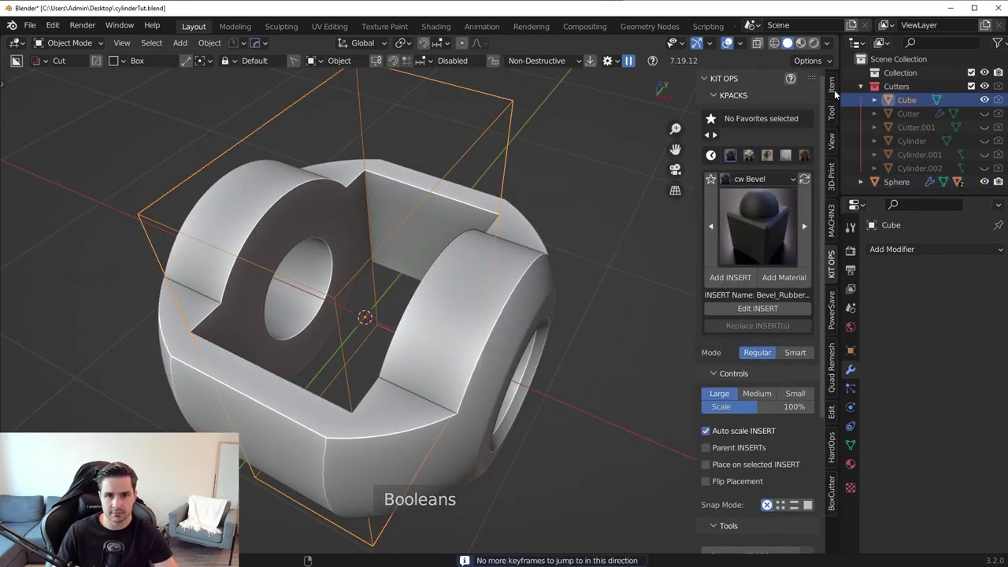
click(833, 85)
key(ctrl+a)
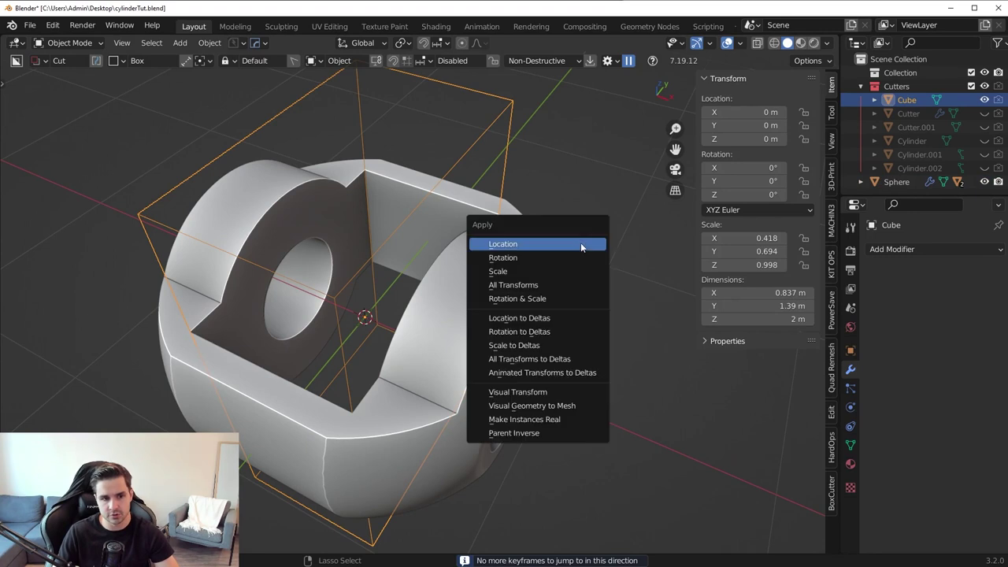
click(562, 275)
key(n)
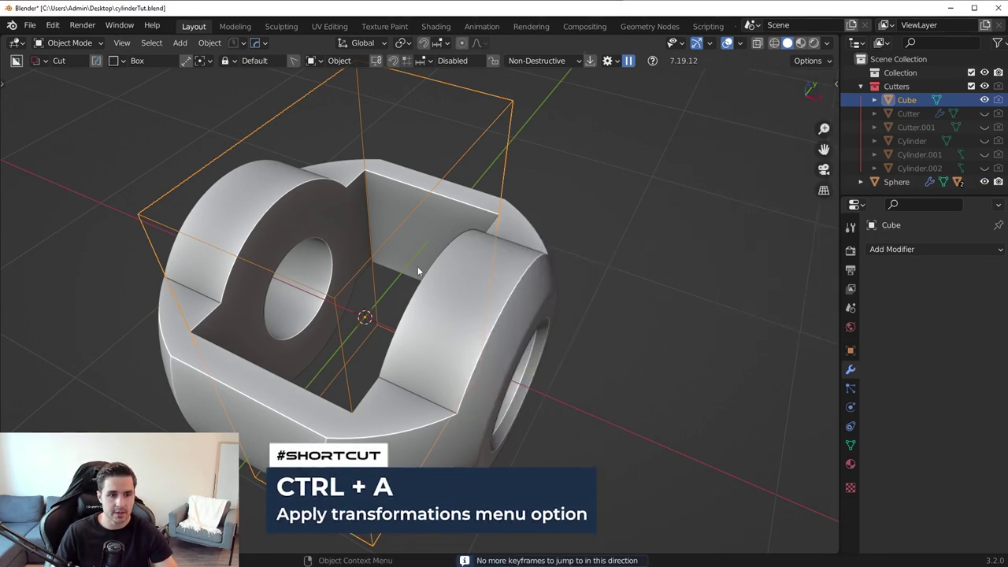
Bevel the cube cutter's four vertical edges about 0.13 m with 18 segments and inspect the rounded opening
key(Tab)
key(alt+a)
shift+click(366, 180)
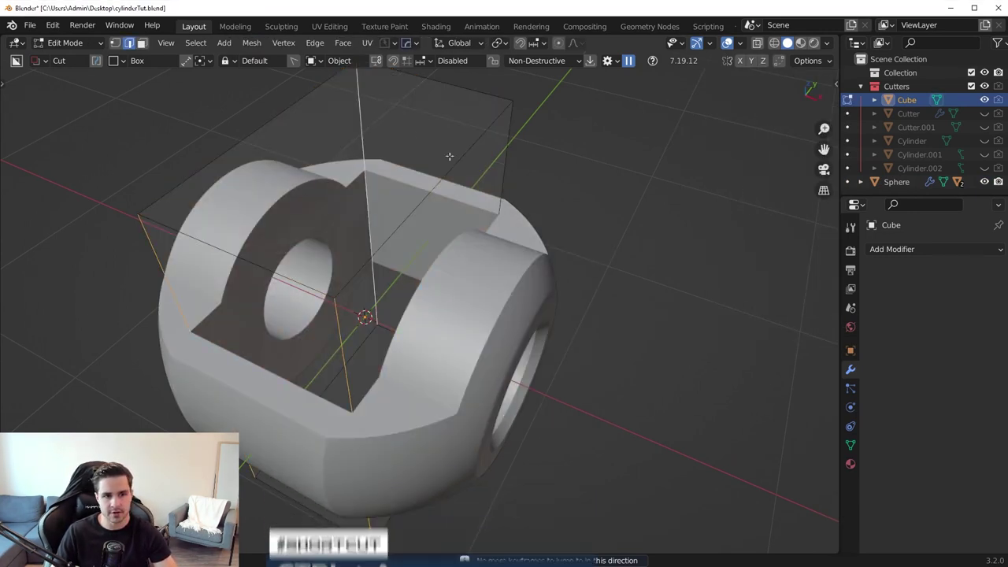
shift+click(503, 168)
key(ctrl+b)
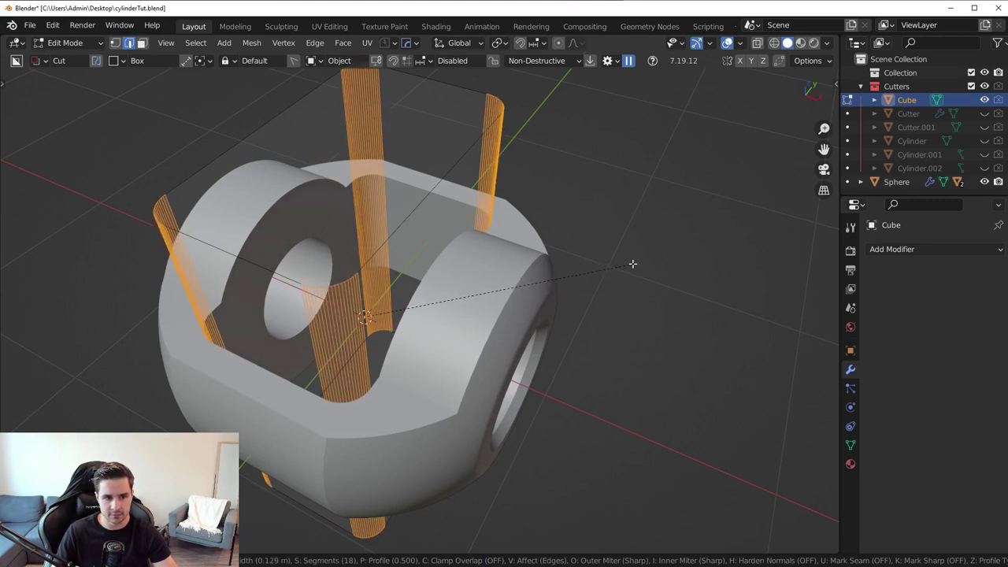
click(630, 263)
key(Tab)
scroll(550, 323, down, 3)
middle_drag(549, 323, 592, 352)
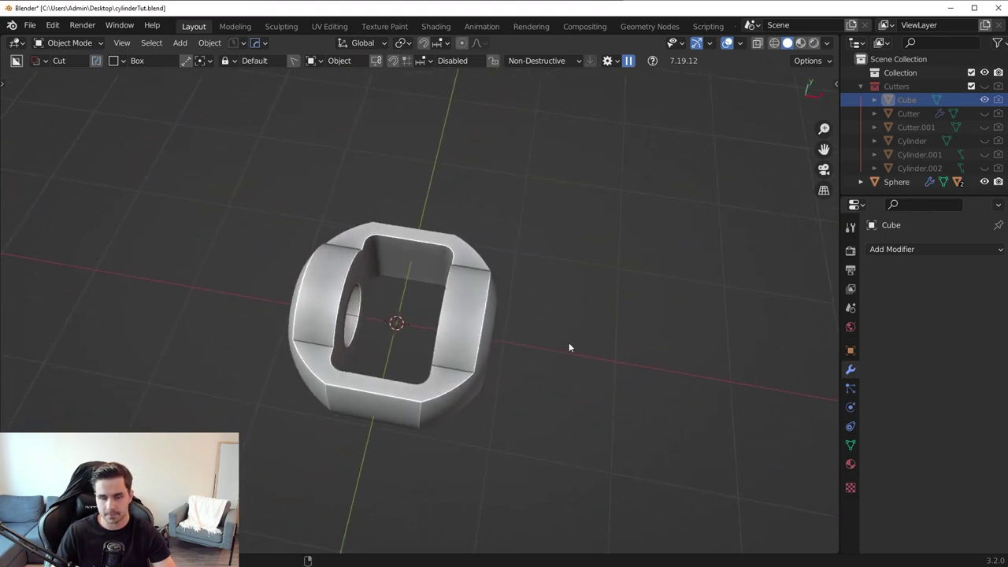
Try scaling the rounded cube cutter uniformly and along the X axis
scroll(569, 343, up, 2)
key(s)
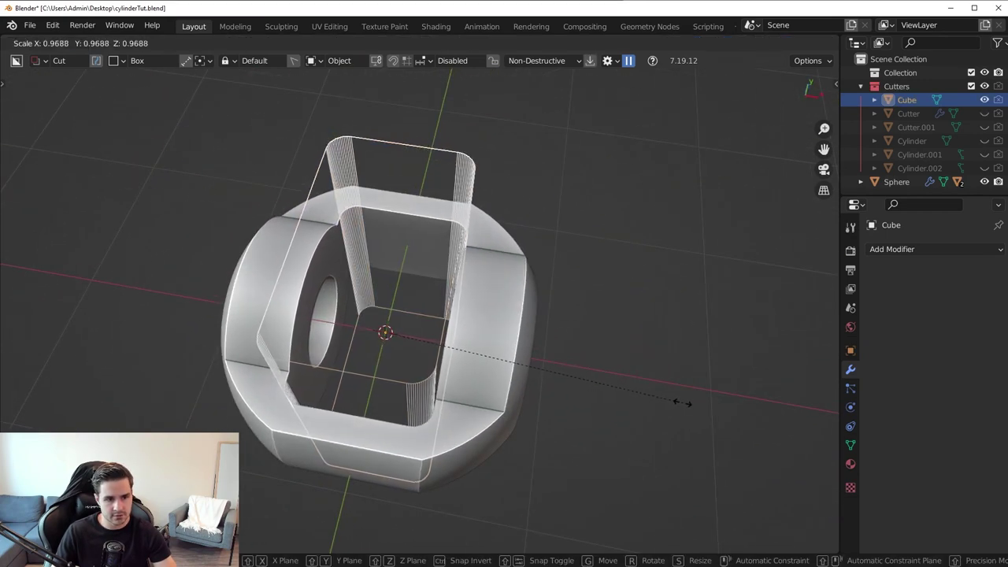
click(679, 402)
scroll(511, 375, down, 4)
middle_drag(612, 370, 582, 367)
key(s)
key(x)
click(602, 368)
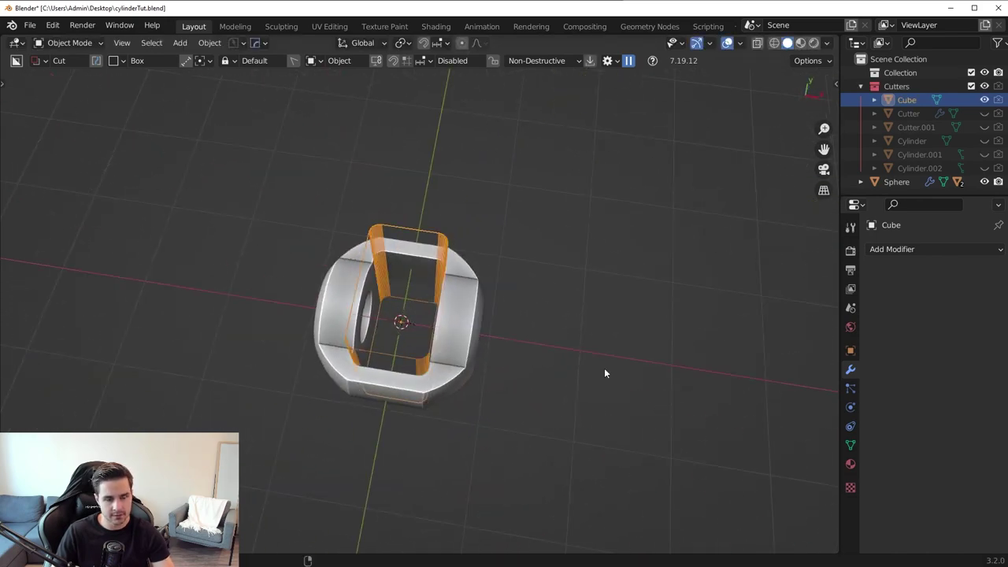
key(Up)
scroll(587, 373, up, 4)
key(s)
key(x)
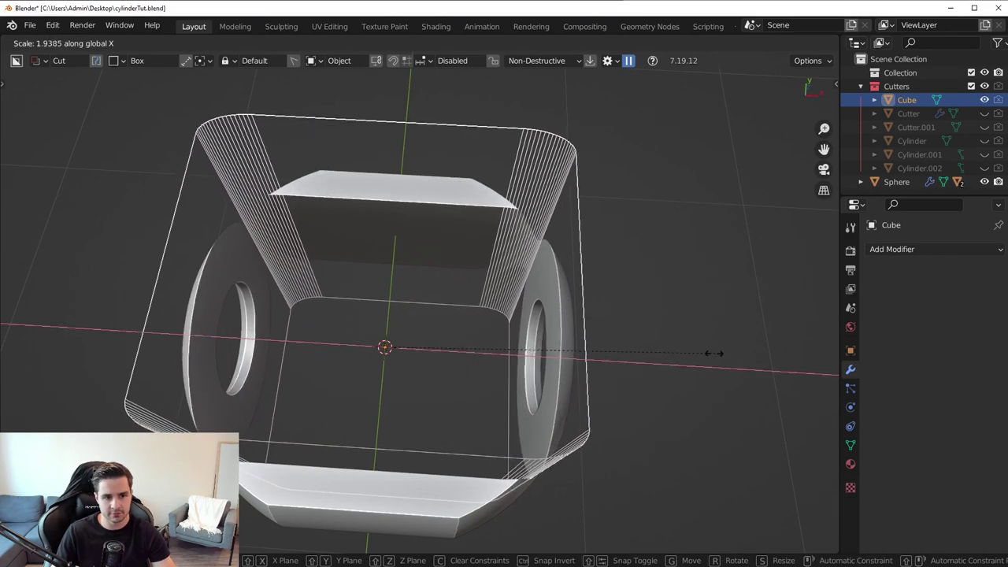
right_click(693, 355)
Widen the cube cutter by moving the vertices of its positive X side outward along X in Edit Mode
key(Tab)
click(487, 354)
scroll(440, 346, down, 3)
key(alt+a)
key(shift+z)
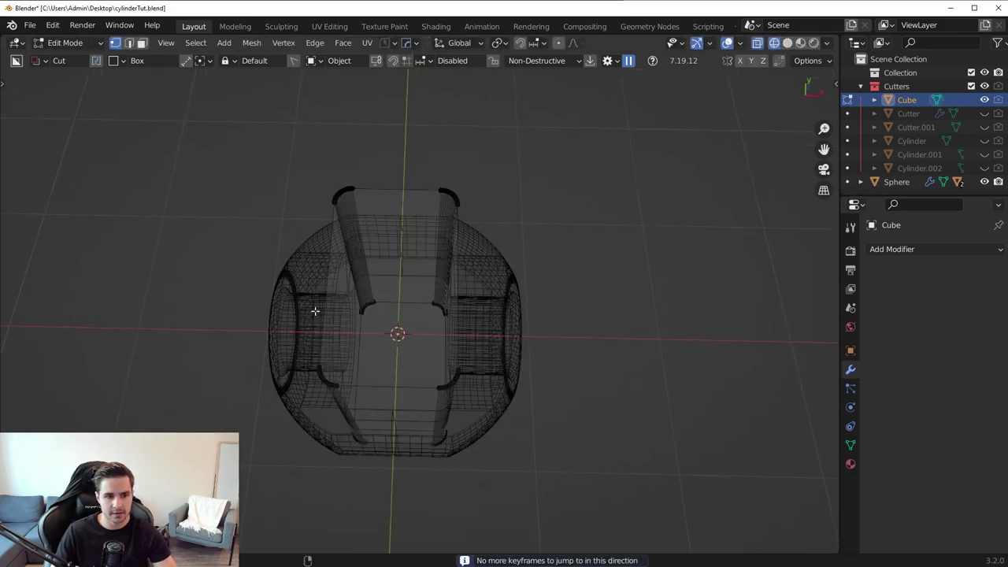
drag(290, 131, 389, 473)
drag(407, 135, 489, 452)
key(shift+z)
key(g)
key(x)
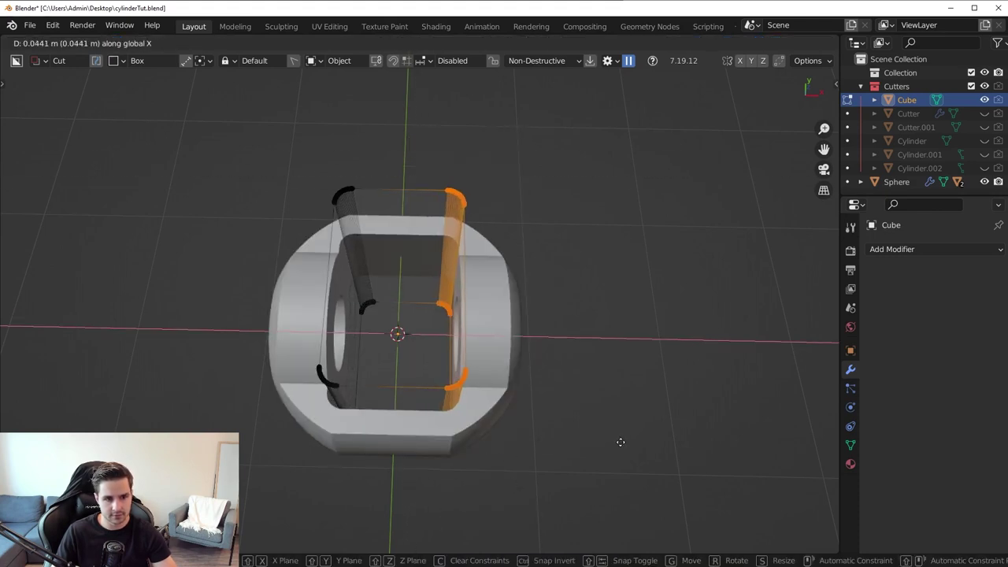
click(626, 442)
scroll(570, 250, up, 4)
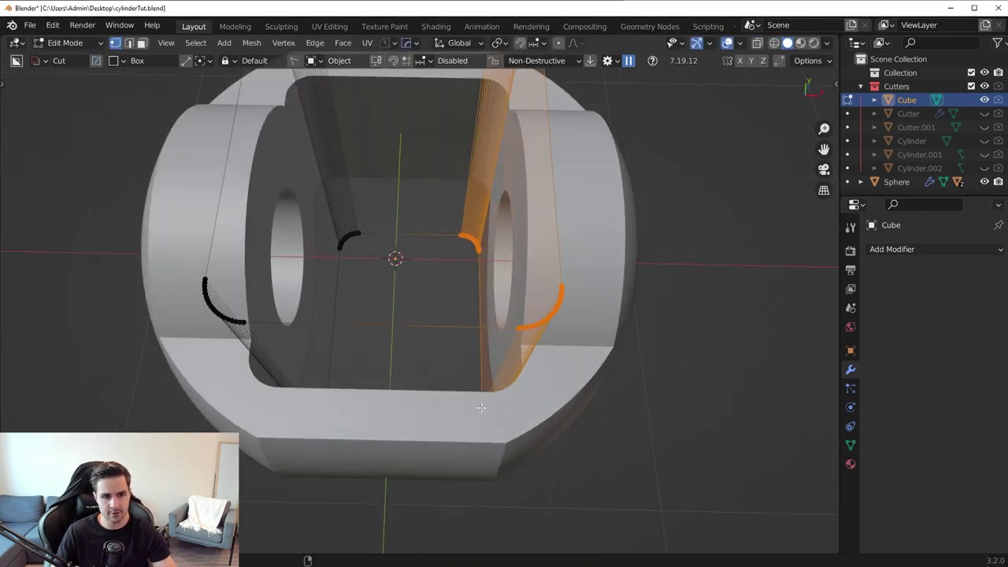
key(Tab)
Move the cube cutter's positive X side vertices about 0.06 m further along X and hide the cutter
click(599, 256)
scroll(599, 256, down, 3)
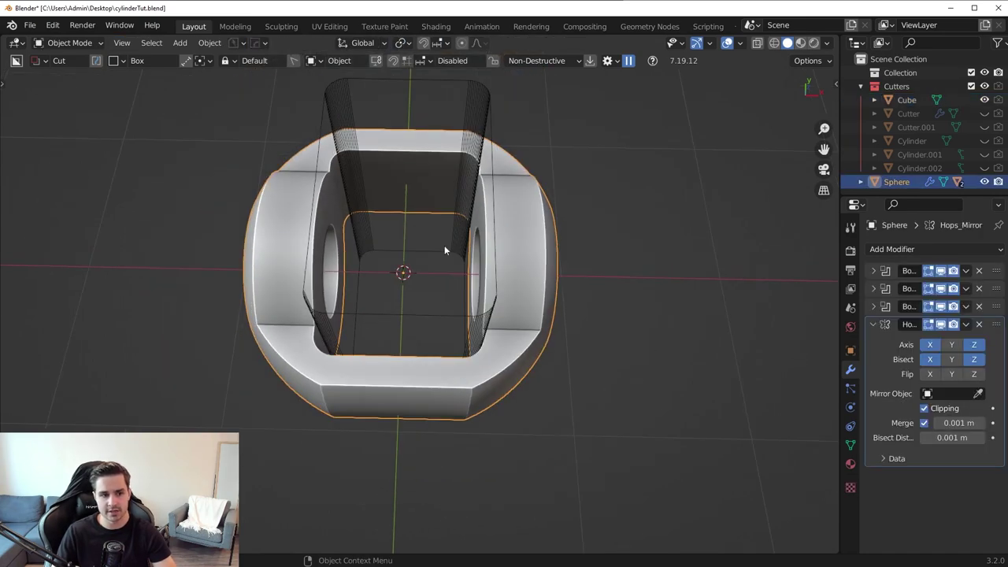
click(473, 271)
key(Tab)
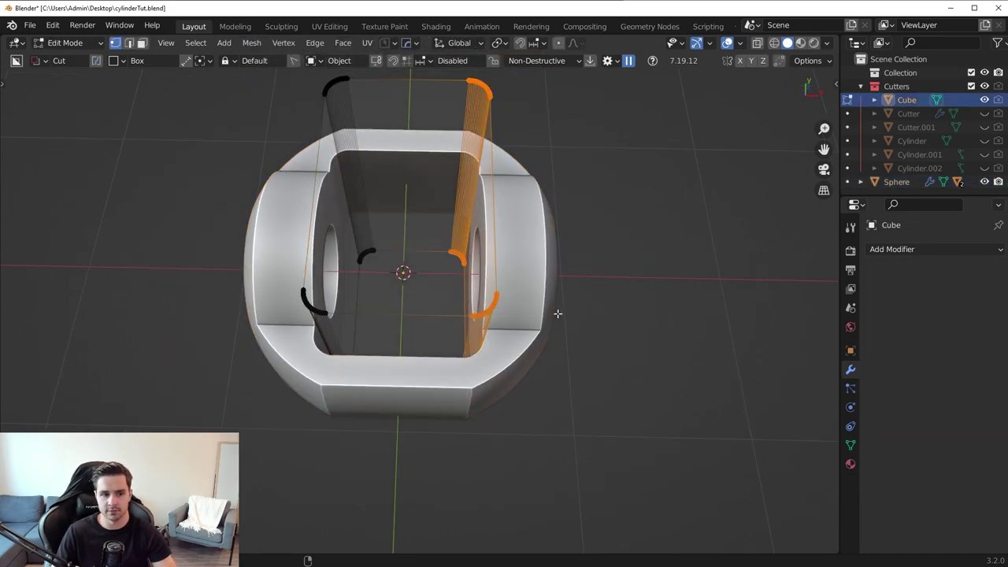
key(g)
key(x)
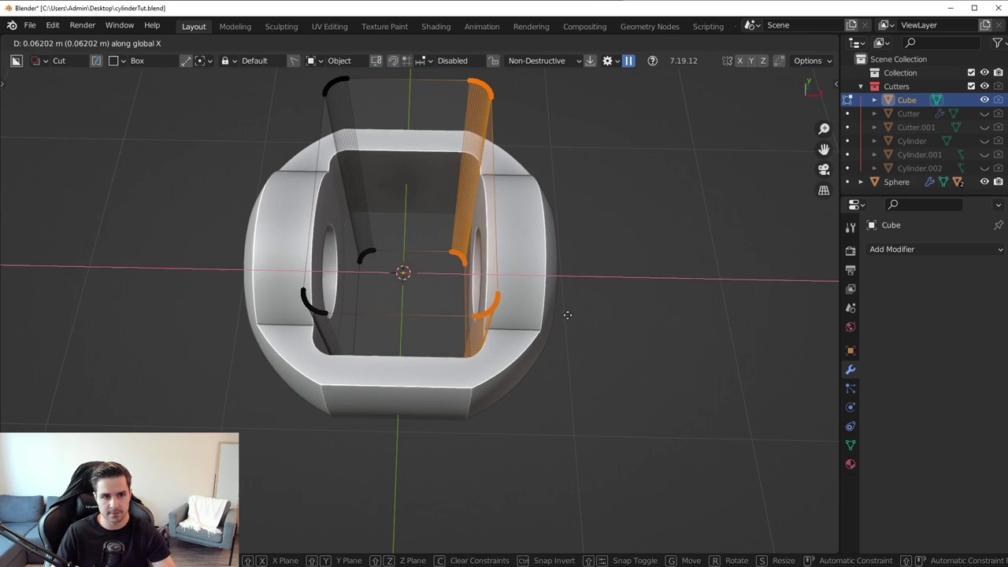
click(570, 315)
key(Tab)
key(shift+2)
Inspect the hollowed body and bring over the study9_03.blend window to examine the finished reference shape
scroll(571, 343, down, 4)
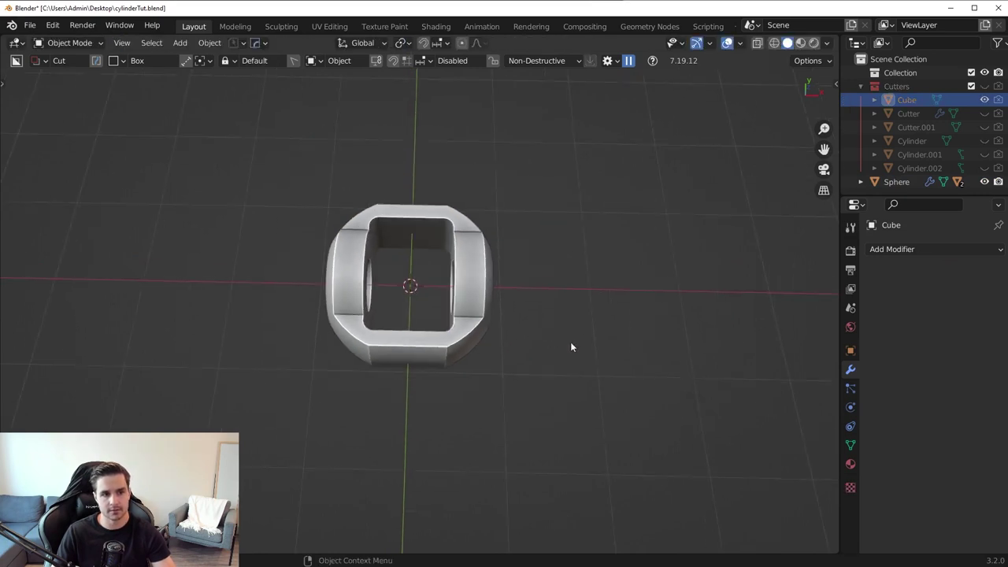
middle_drag(570, 342, 601, 342)
scroll(580, 356, up, 4)
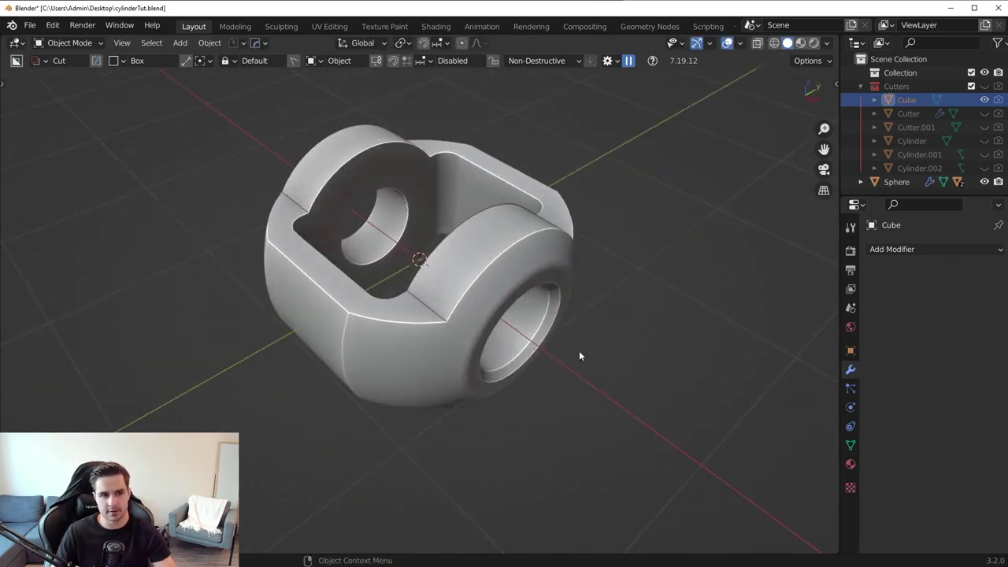
middle_drag(514, 385, 518, 381)
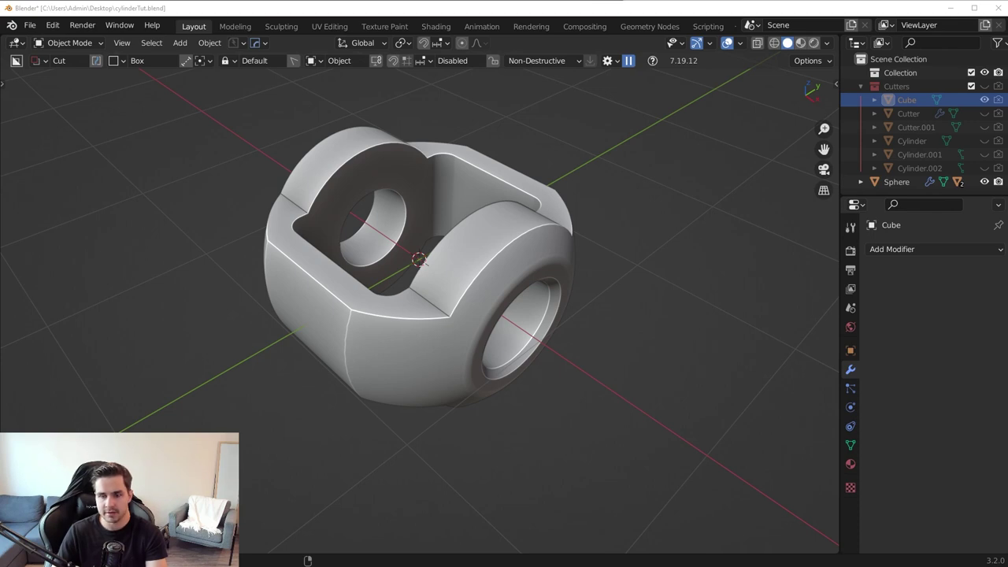
drag(1007, 55, 553, 54)
middle_drag(660, 429, 638, 409)
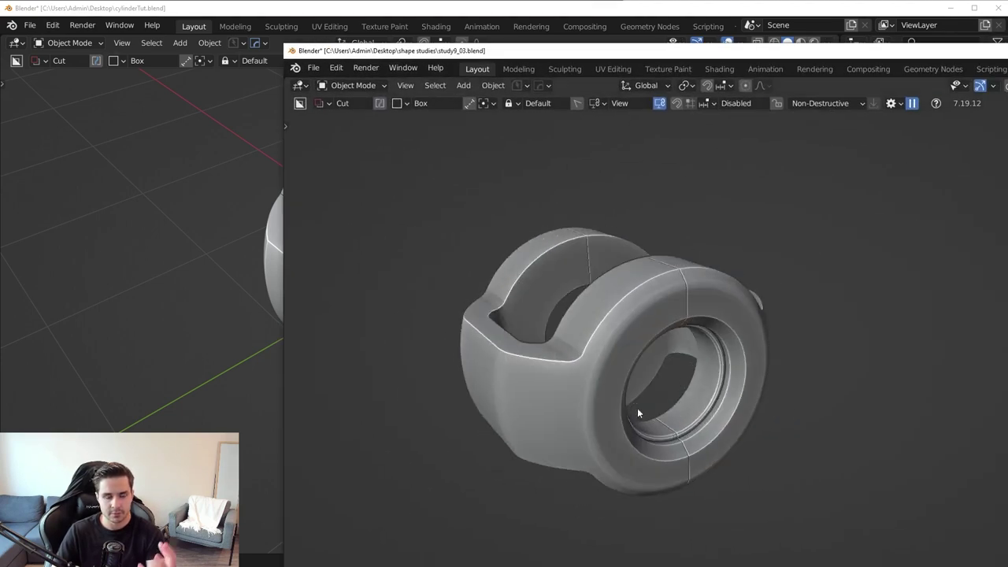
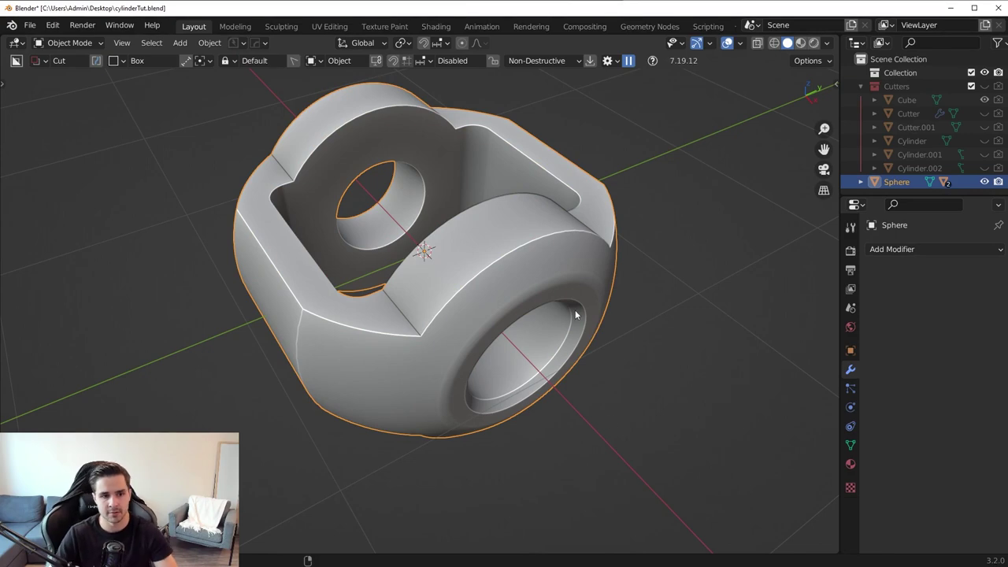
key(q)
click(550, 266)
right_click(474, 329)
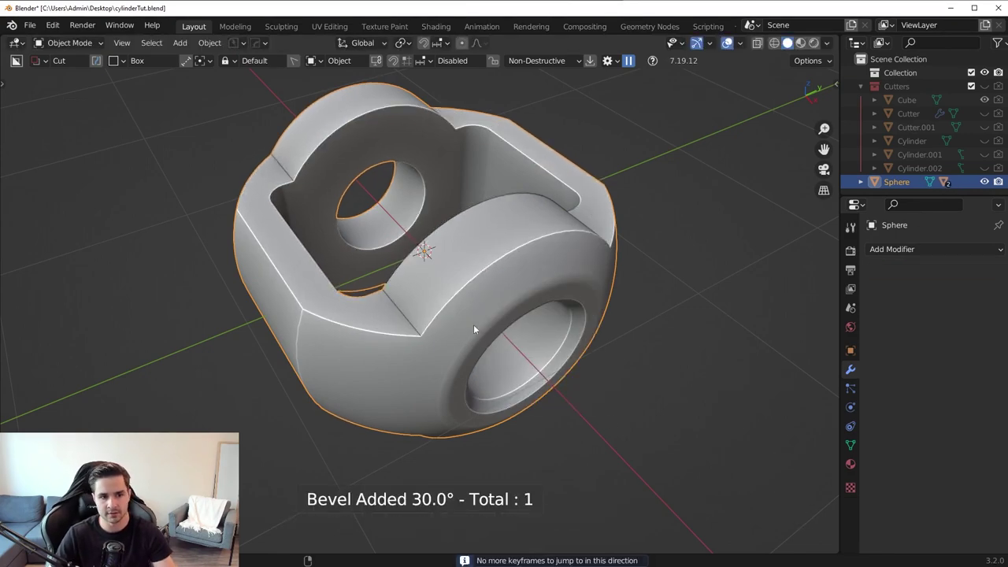
Examine the sphere's mesh in Edit Mode along the vertical corner edge where the flat front cut meets the curved side
middle_drag(473, 324, 579, 311)
key(Tab)
scroll(499, 297, up, 5)
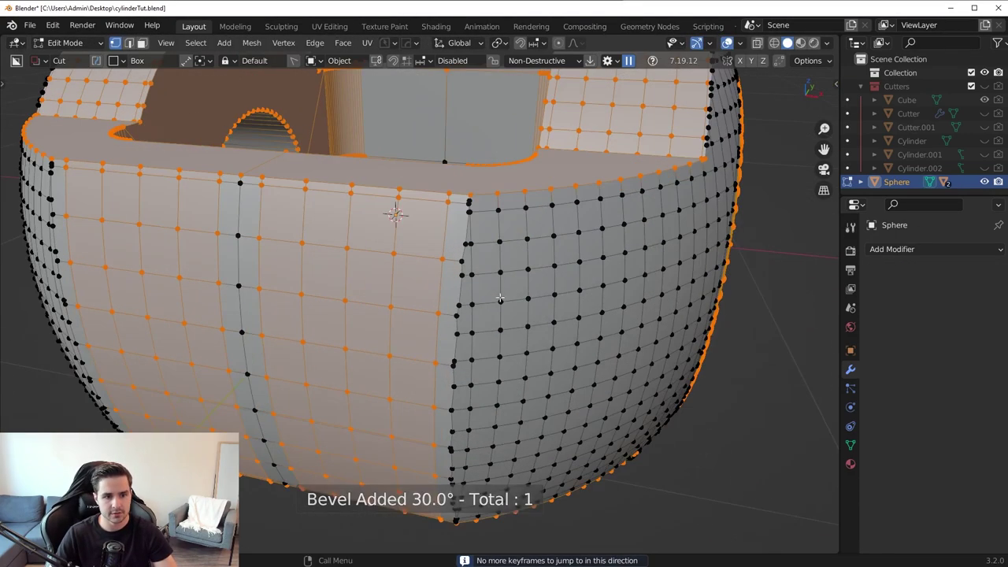
middle_drag(500, 297, 495, 281)
click(462, 170)
middle_drag(473, 414, 437, 271)
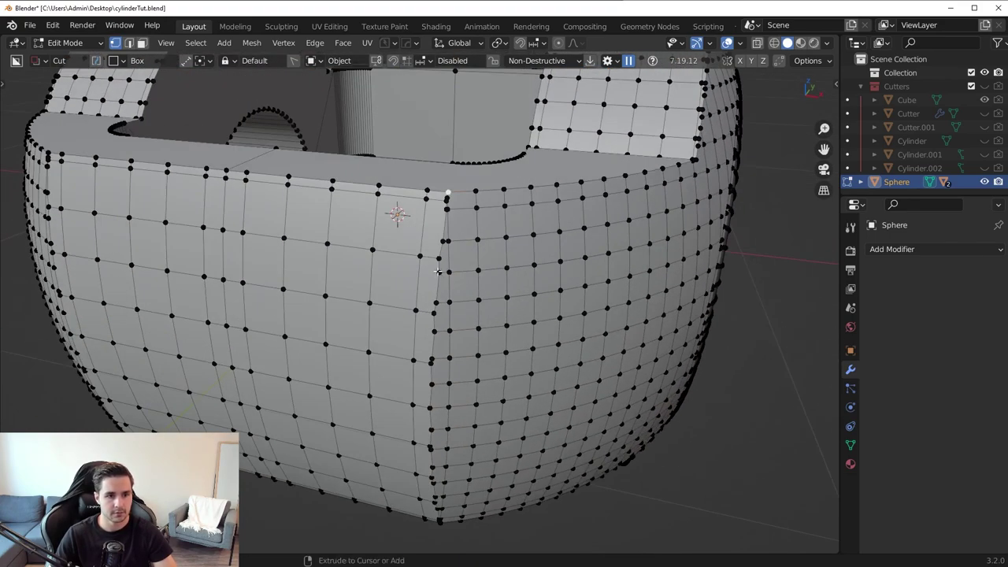
middle_drag(457, 345, 463, 280)
middle_drag(455, 315, 463, 356)
scroll(463, 357, up, 4)
key(Tab)
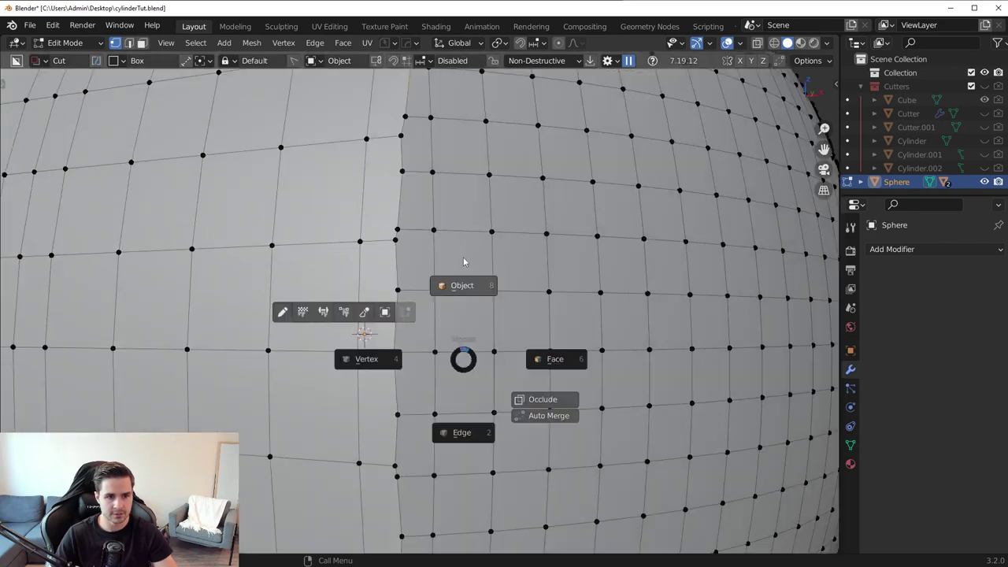
key(ctrl+Tab)
click(366, 388)
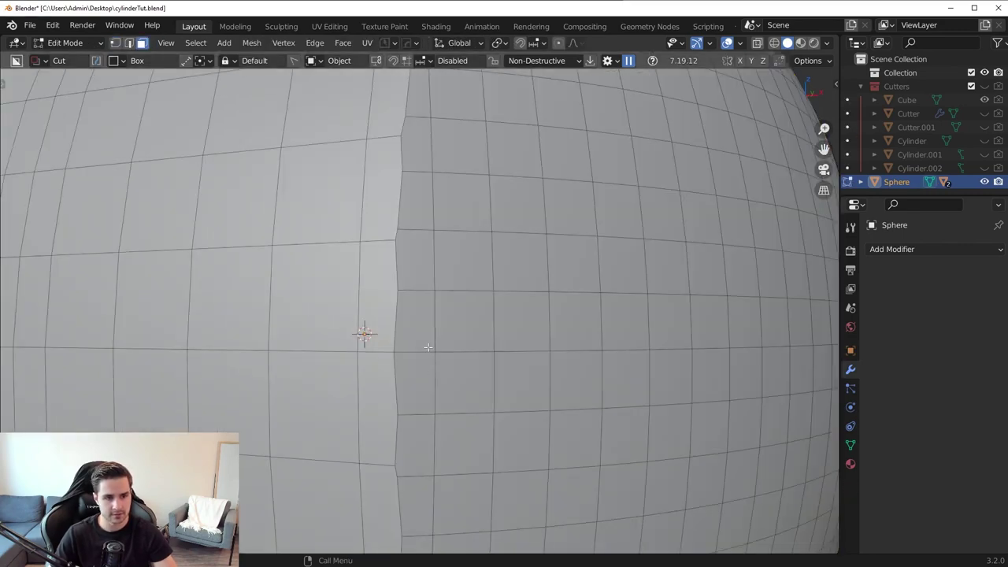
scroll(368, 246, down, 6)
middle_drag(369, 246, 378, 299)
scroll(381, 304, up, 3)
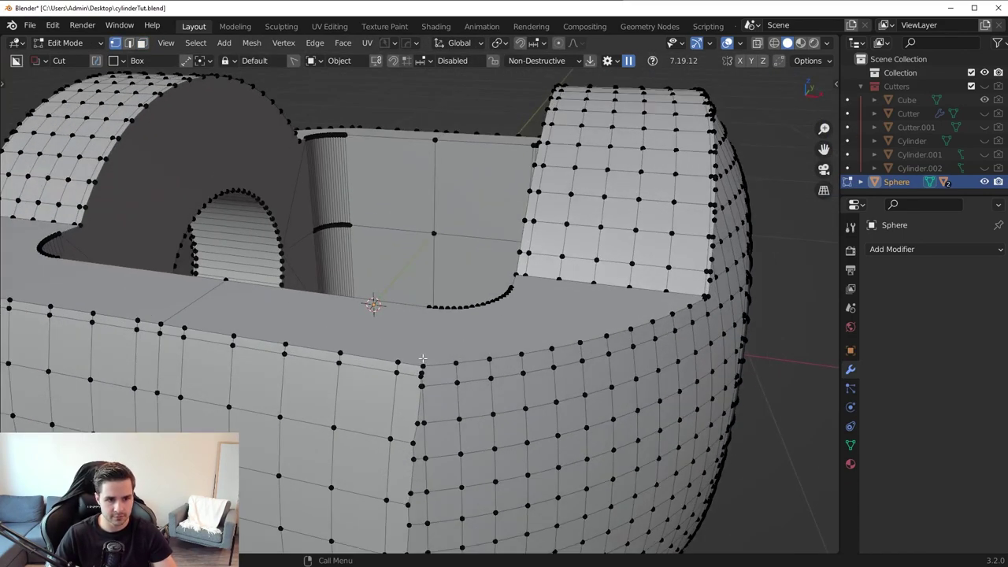
Select the full vertical corner edge between the flat front and the curved side, and flatten it along X with scale 0
shift+middle_drag(481, 466, 422, 269)
shift+middle_drag(395, 95, 404, 178)
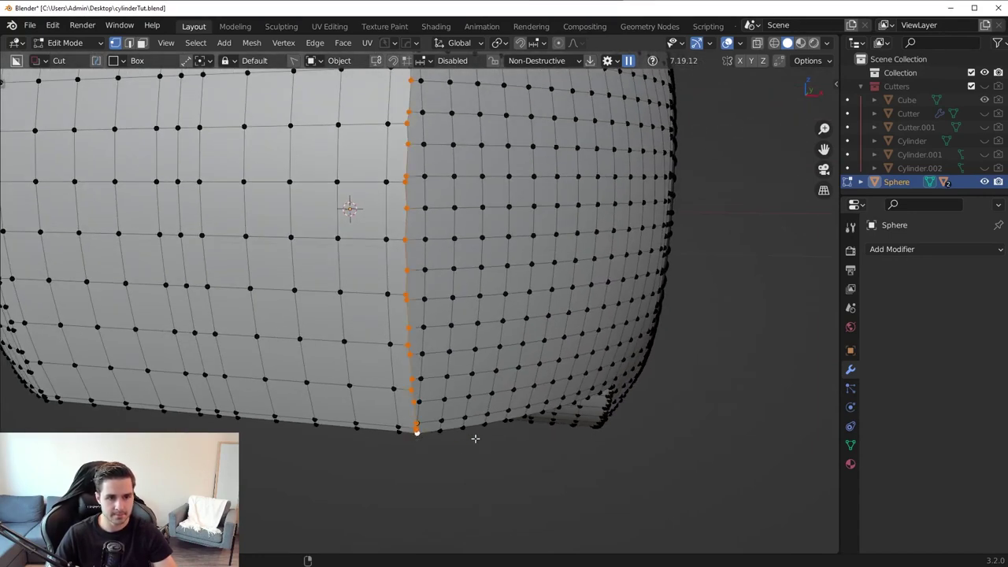
middle_drag(474, 439, 537, 433)
key(s)
key(x)
key(0)
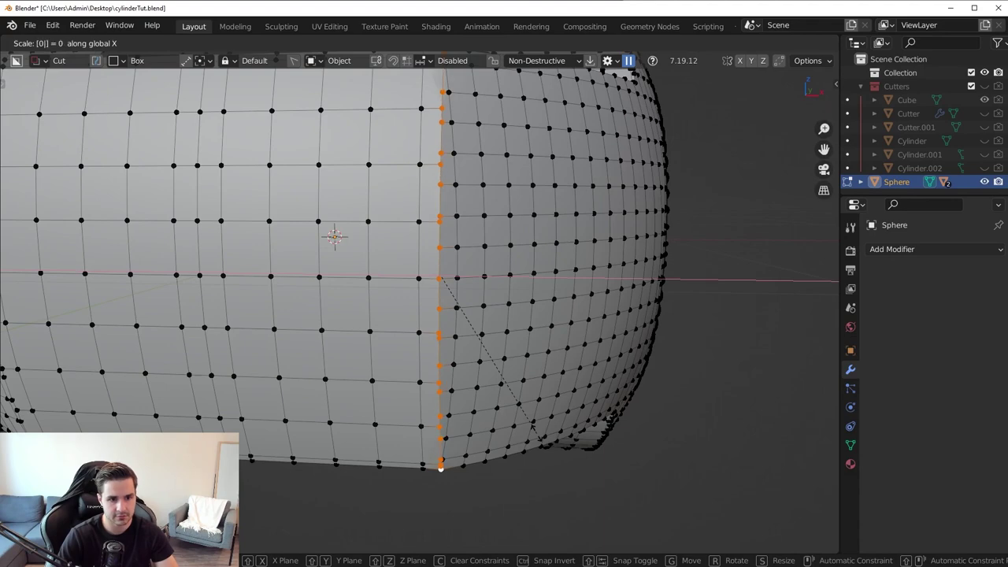
key(Return)
key(Up)
middle_drag(556, 320, 625, 355)
key(ctrl+b)
key(Escape)
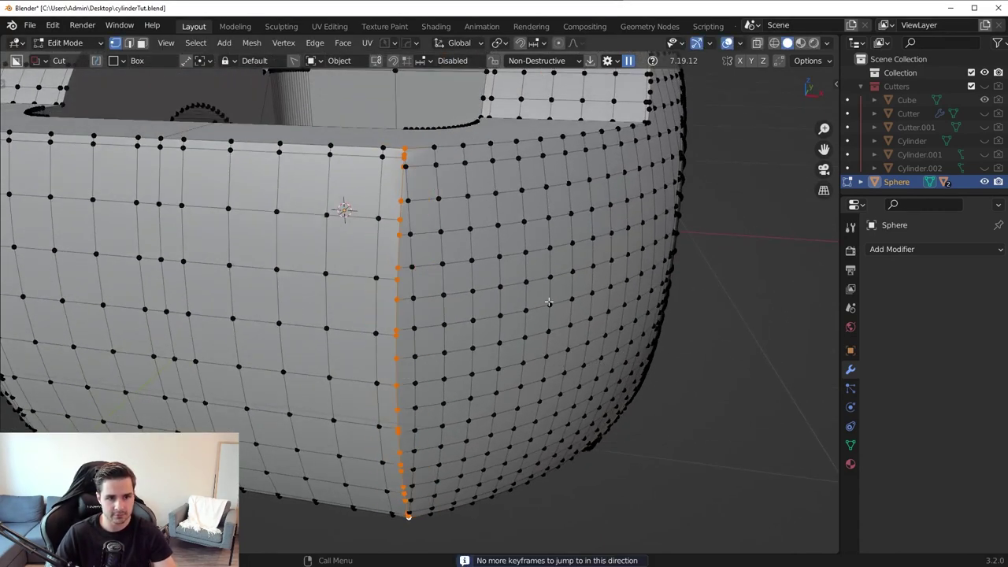
key(y)
key(Escape)
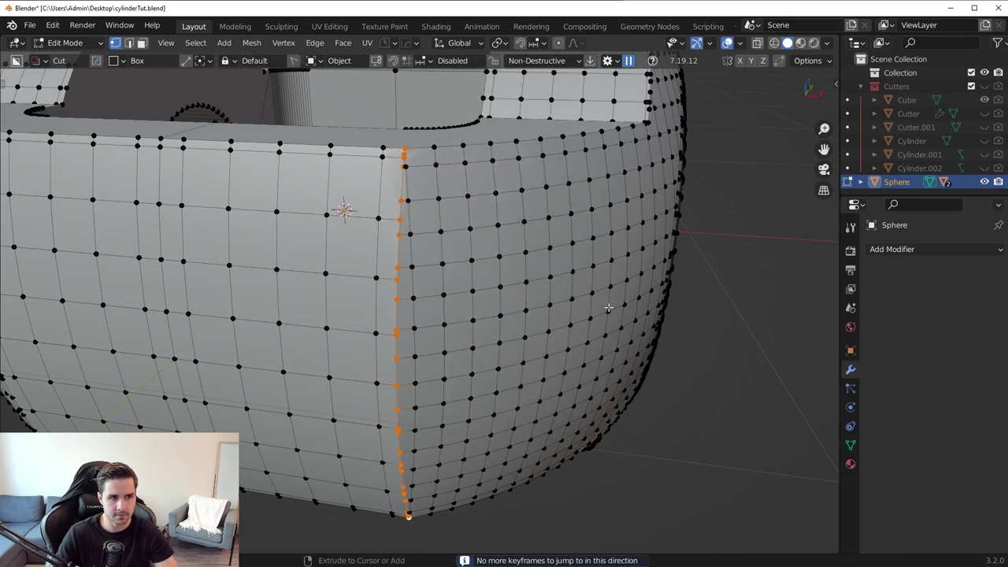
Offset-cut the vertical corner edge, bevel it about 0.037 m wide with 18 segments, and save the file
key(y)
click(608, 307)
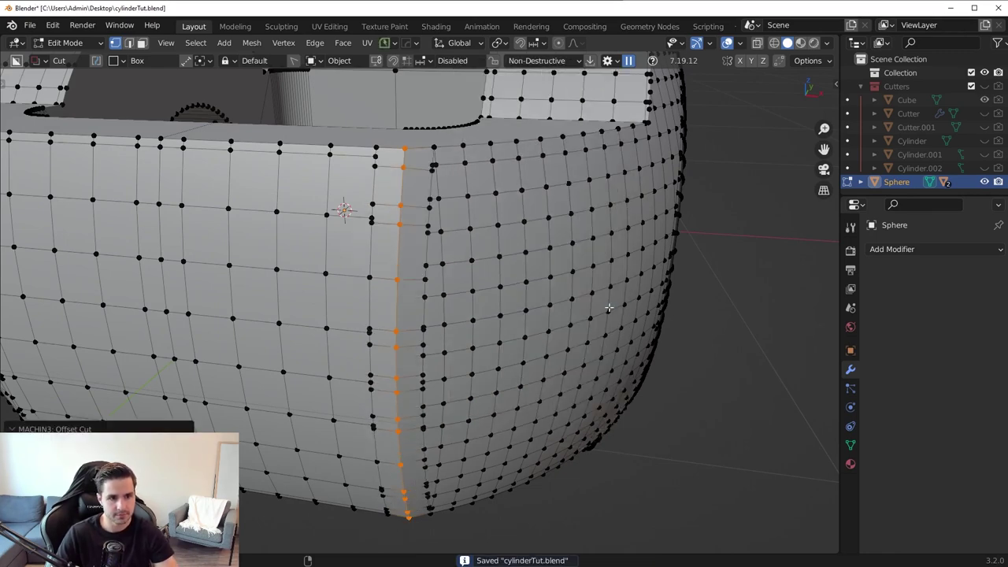
key(ctrl+b)
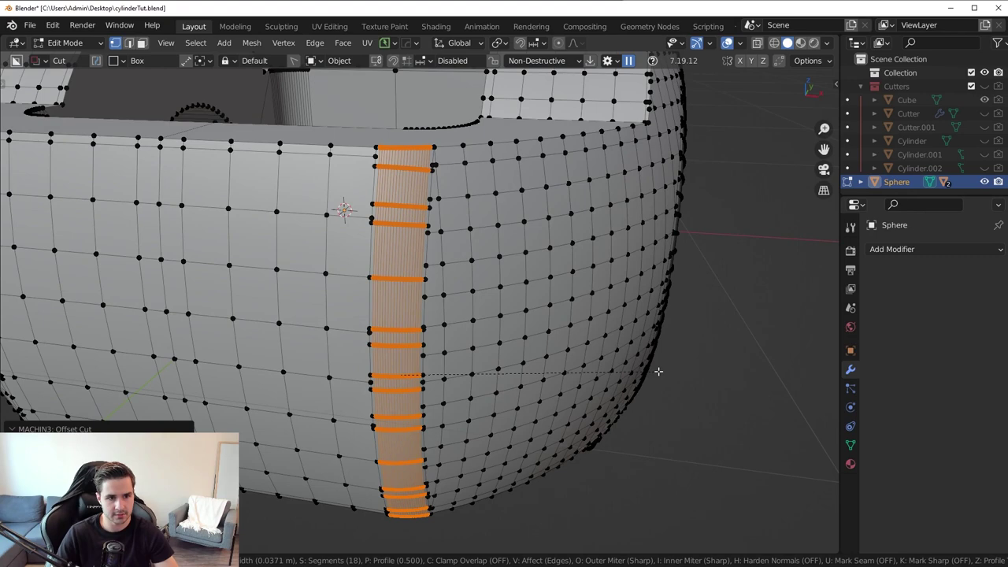
click(658, 372)
key(ctrl+s)
Check the bevelled corner's shading in Object Mode, and undo the bevel and its offset cut
key(Tab)
scroll(624, 248, down, 4)
middle_drag(618, 261, 630, 229)
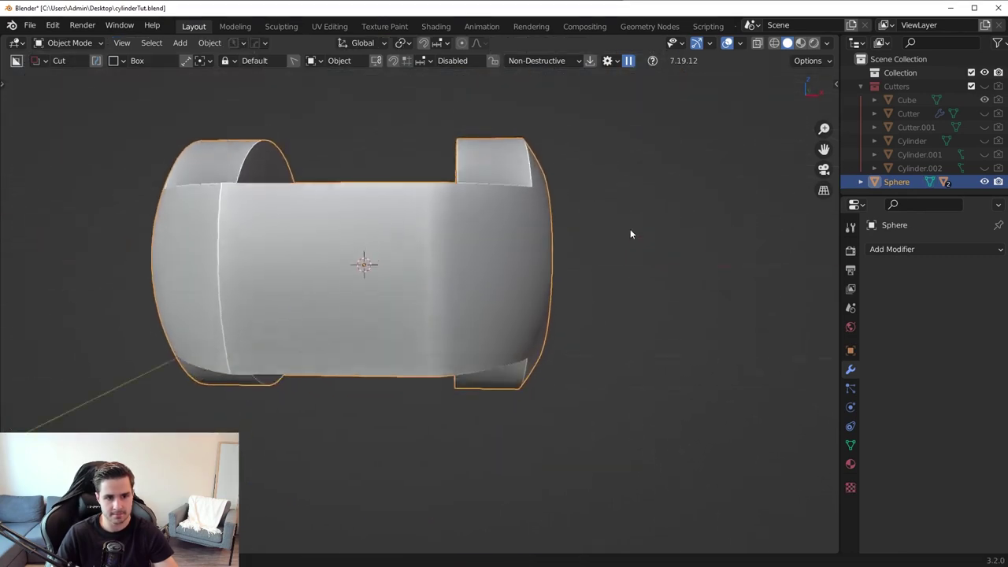
scroll(622, 311, up, 5)
key(Tab)
key(Tab)
key(Tab)
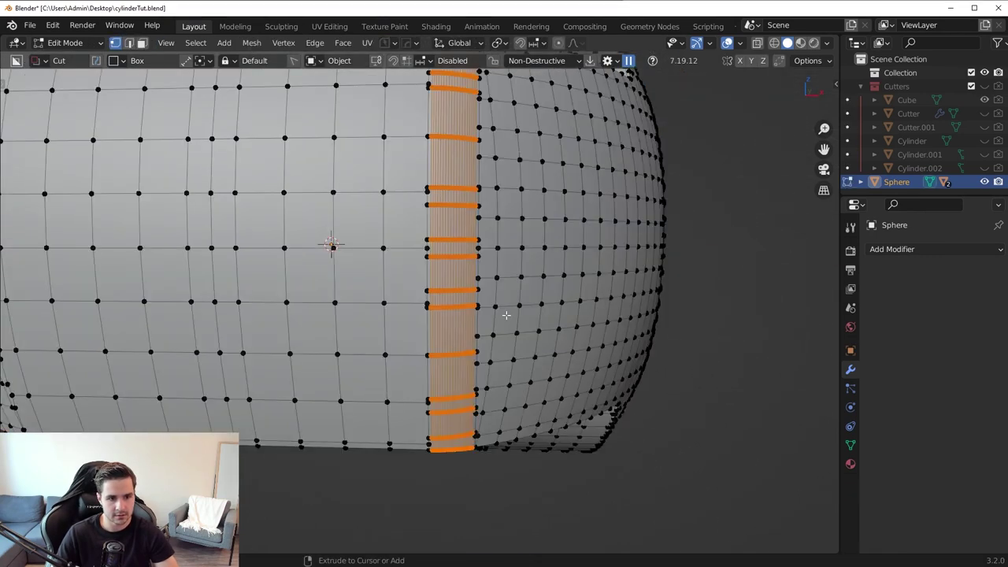
key(ctrl+z)
Run MESHmachine Boolean Cleanup on the vertical corner edge with side B and a threshold of about 0.15
mouse_move(505, 314)
middle_down()
mouse_move(515, 338)
mouse_move(482, 301)
mouse_move(518, 315)
middle_up()
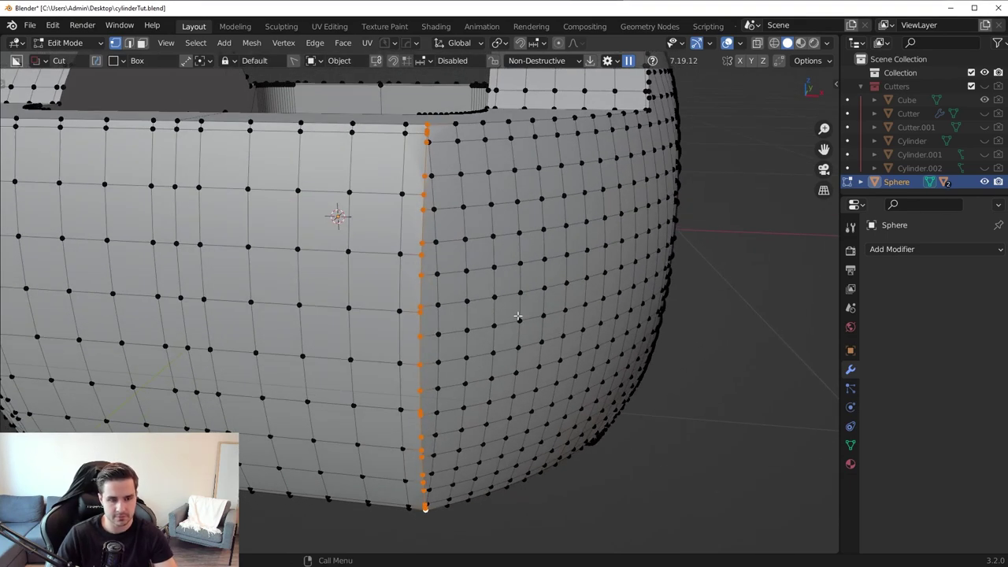
key(y)
click(500, 279)
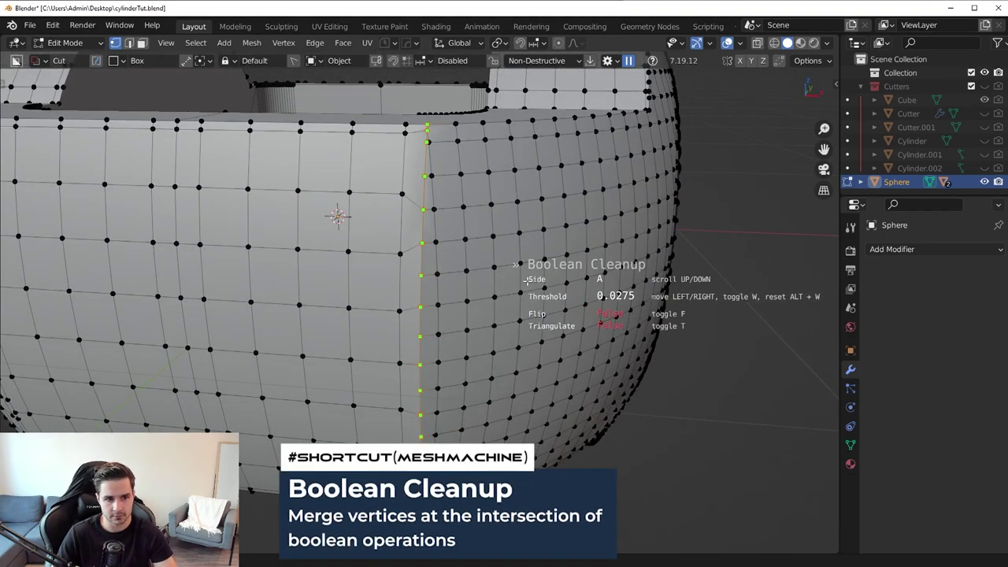
scroll(592, 290, down, 1)
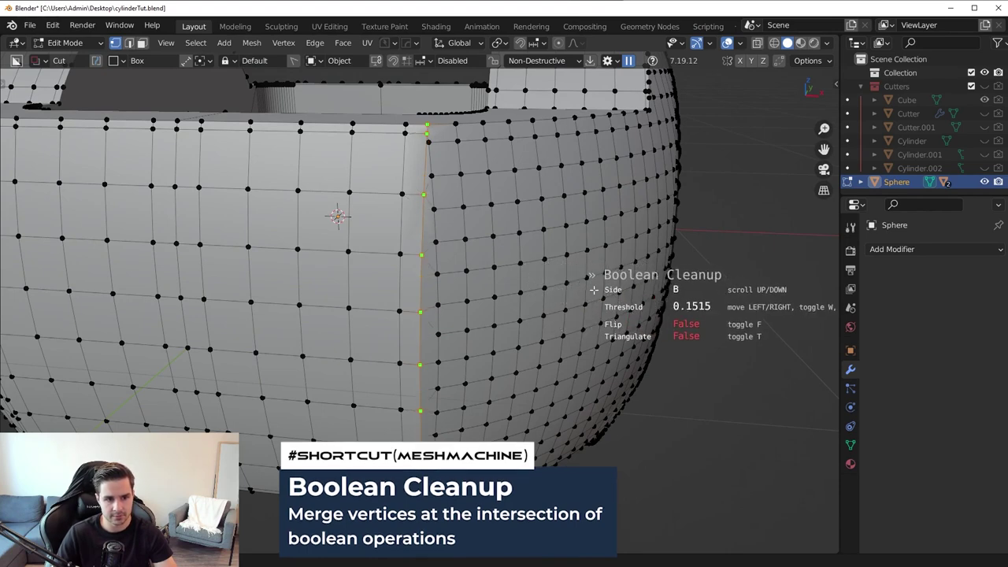
click(594, 291)
Offset-cut the cleaned vertical corner edge and round it with a multi-segment bevel
key(y)
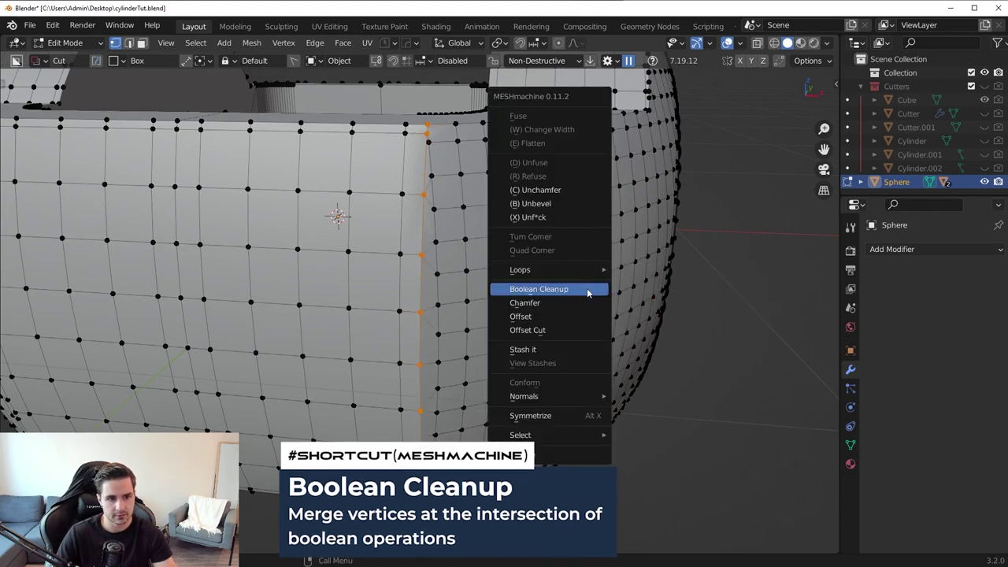
click(577, 330)
key(ctrl+b)
scroll(575, 331, up, 10)
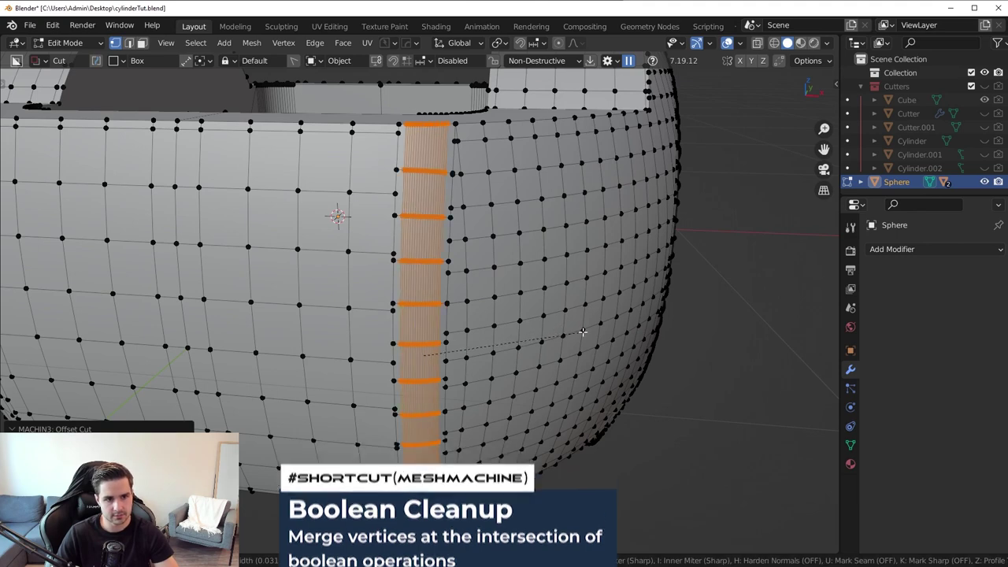
click(580, 331)
Inspect the rounded corner's shading in Object Mode and the topology bordering it in Edit Mode
key(Tab)
click(578, 222)
middle_drag(515, 312, 537, 262)
key(Tab)
click(436, 263)
mouse_move(459, 248)
middle_down()
mouse_move(458, 270)
mouse_move(491, 281)
mouse_move(551, 244)
mouse_move(475, 281)
middle_up()
key(Tab)
Switch the viewport lighting to a red MatCap and inspect the reflections across the rounded corner
click(827, 44)
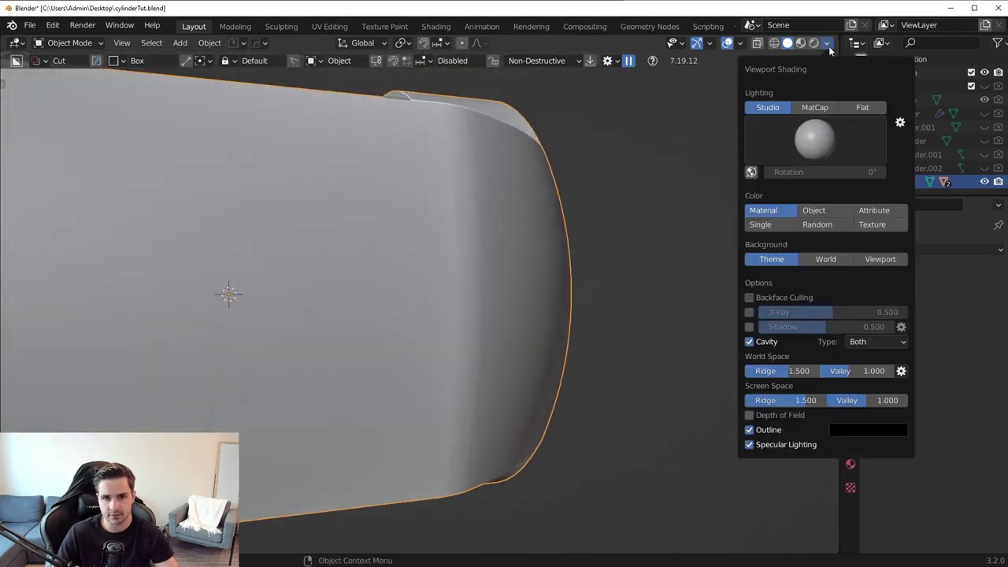
click(816, 108)
click(818, 142)
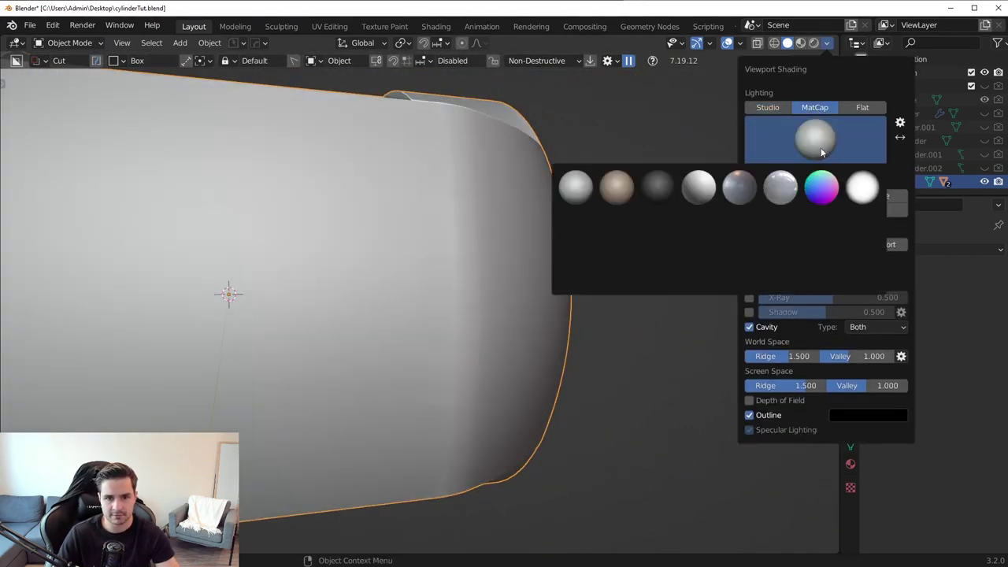
click(737, 268)
middle_drag(616, 267, 421, 275)
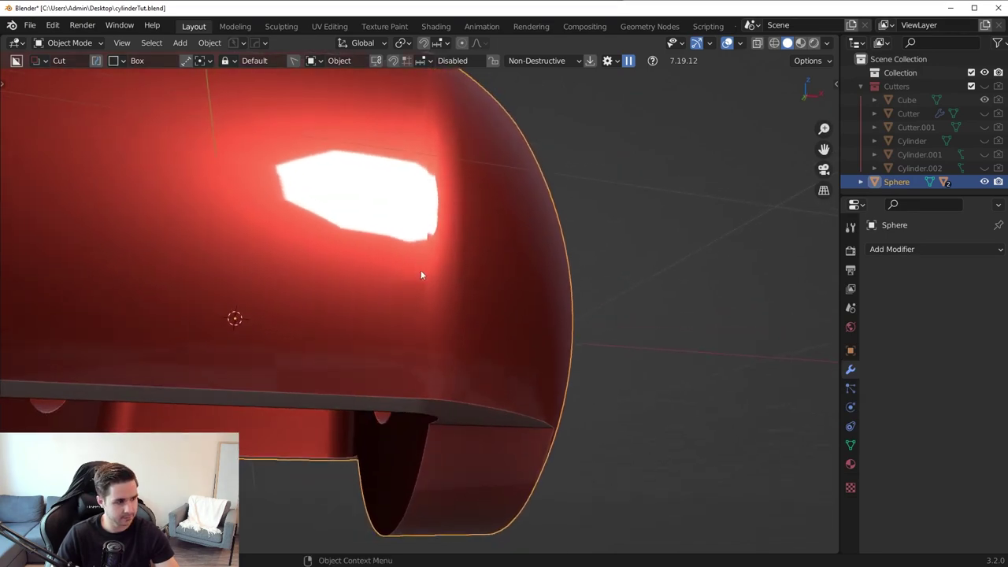
middle_drag(366, 292, 430, 310)
Inspect the mesh around the corner bevel in Edit Mode and restore Studio viewport lighting
key(Tab)
click(339, 326)
middle_drag(342, 322, 388, 275)
click(827, 42)
click(768, 108)
Merge the surplus vertices along both long borders of the corner bevel with Boolean Cleanup
click(368, 192)
middle_drag(537, 316, 463, 361)
key(y)
click(545, 307)
click(614, 310)
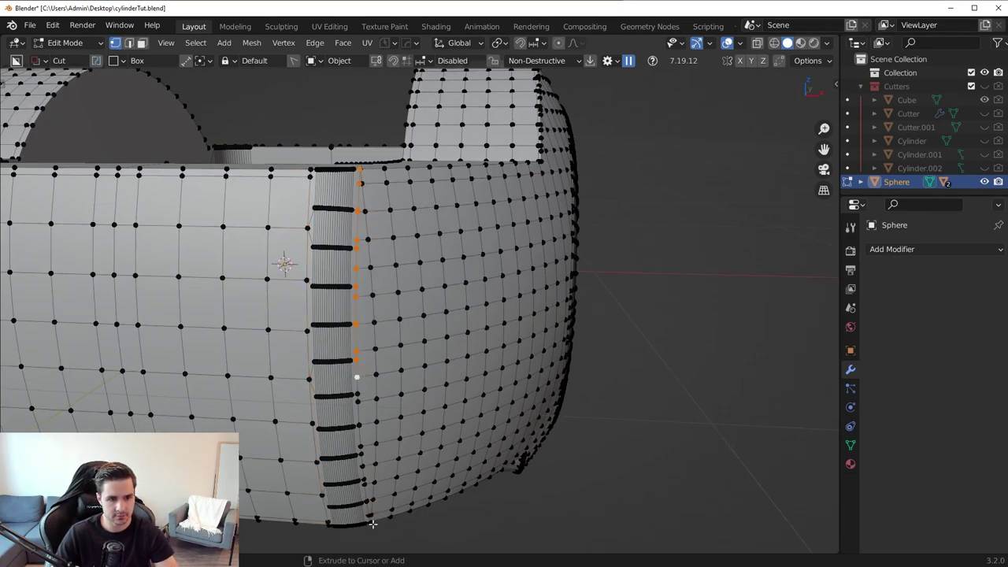
key(y)
click(596, 360)
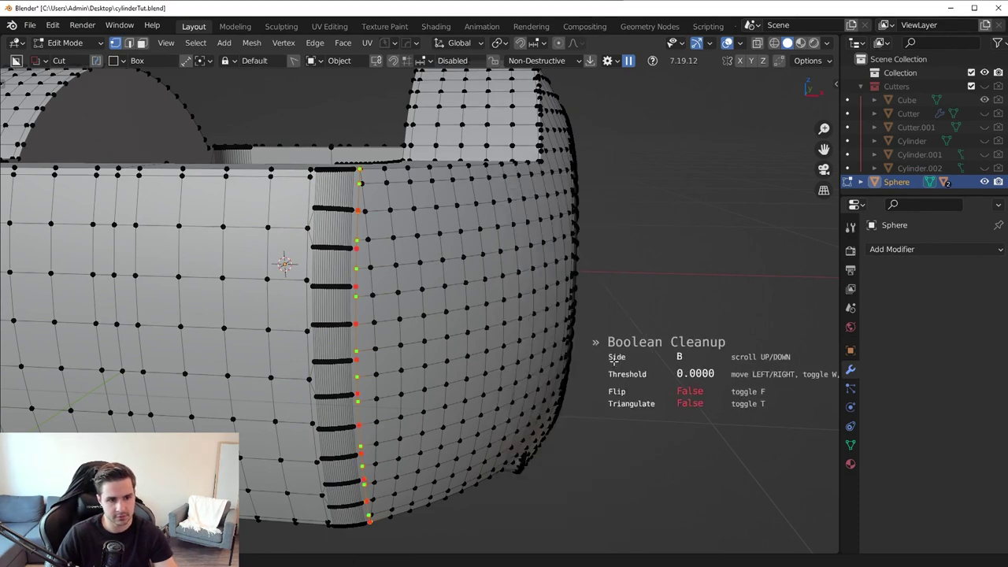
click(672, 365)
Mirror the body's cleaned corner to the other corners with a bisecting mirror across the X and Y axes
key(Tab)
scroll(536, 260, down, 3)
middle_drag(540, 256, 549, 312)
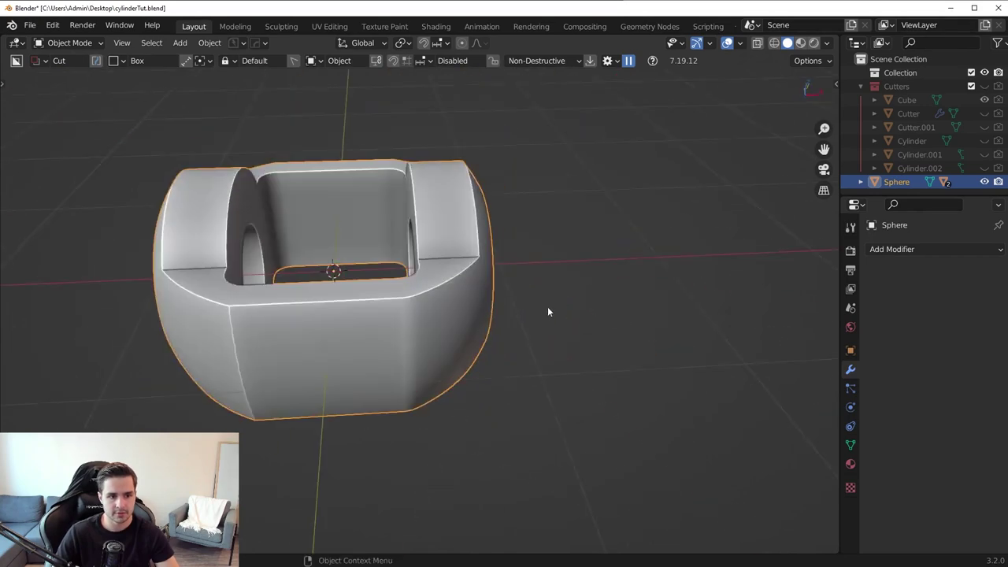
middle_drag(307, 560, 378, 312)
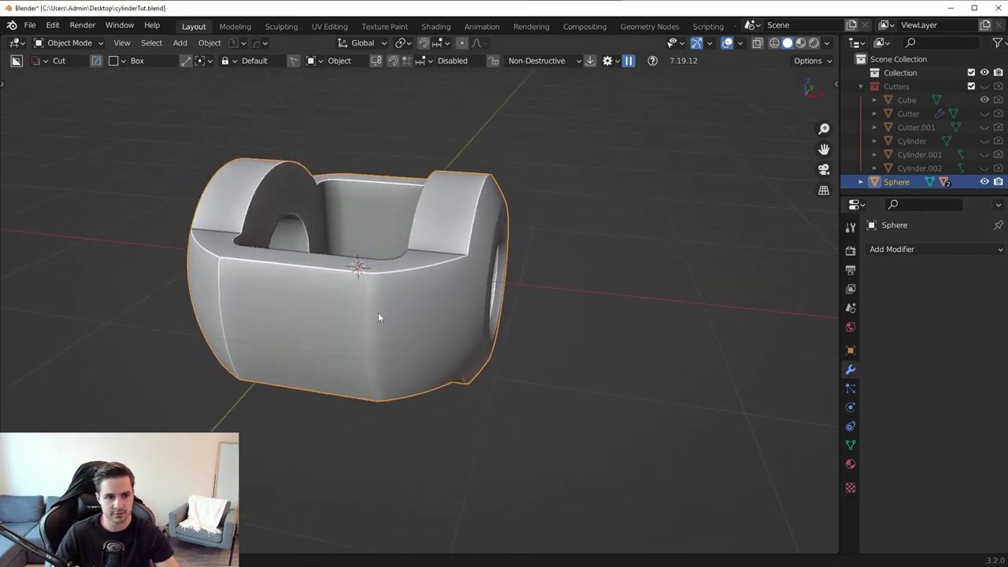
key(alt+x)
click(452, 280)
middle_drag(521, 286, 375, 308)
key(alt+x)
click(329, 306)
Try to bevel the crease where the flat top face meets the raised arch beside the bore
scroll(401, 332, up, 4)
key(Tab)
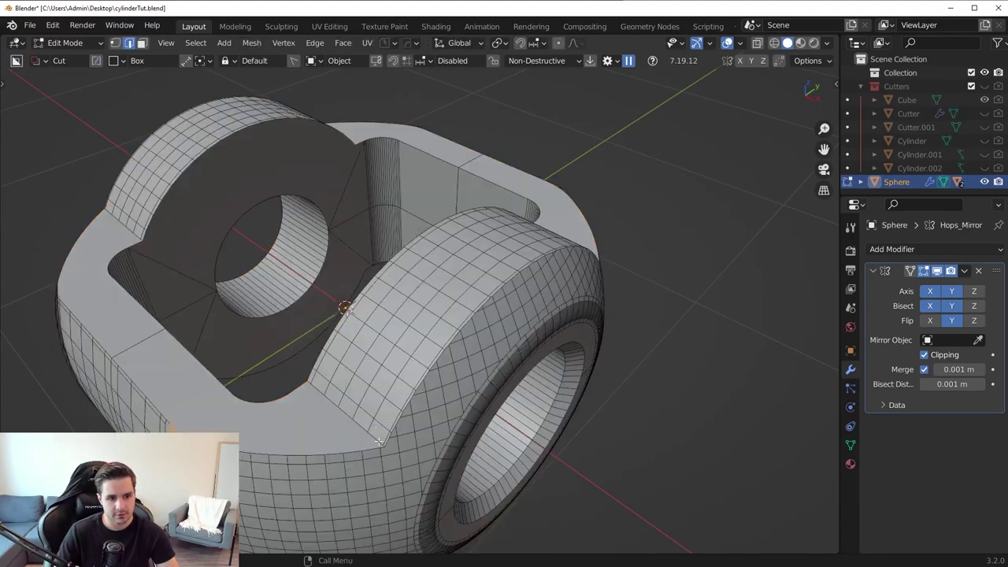
middle_drag(357, 409, 423, 358)
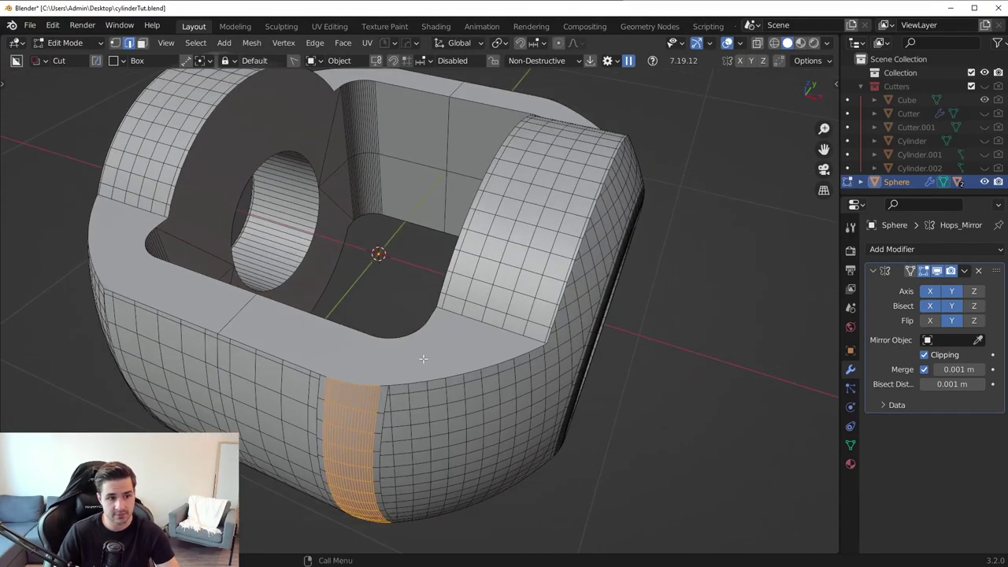
scroll(429, 359, up, 5)
middle_drag(550, 372, 494, 355)
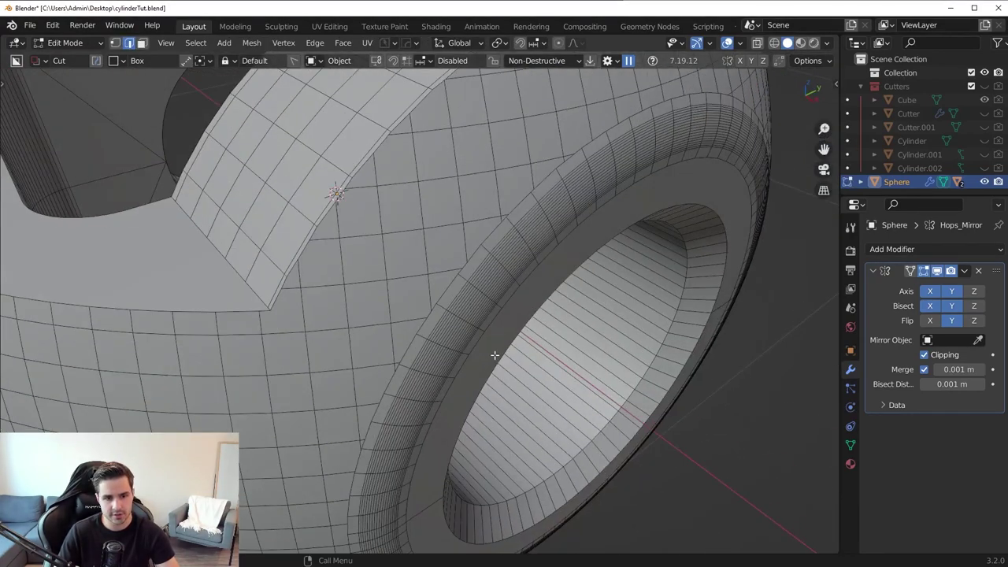
middle_drag(269, 308, 309, 308)
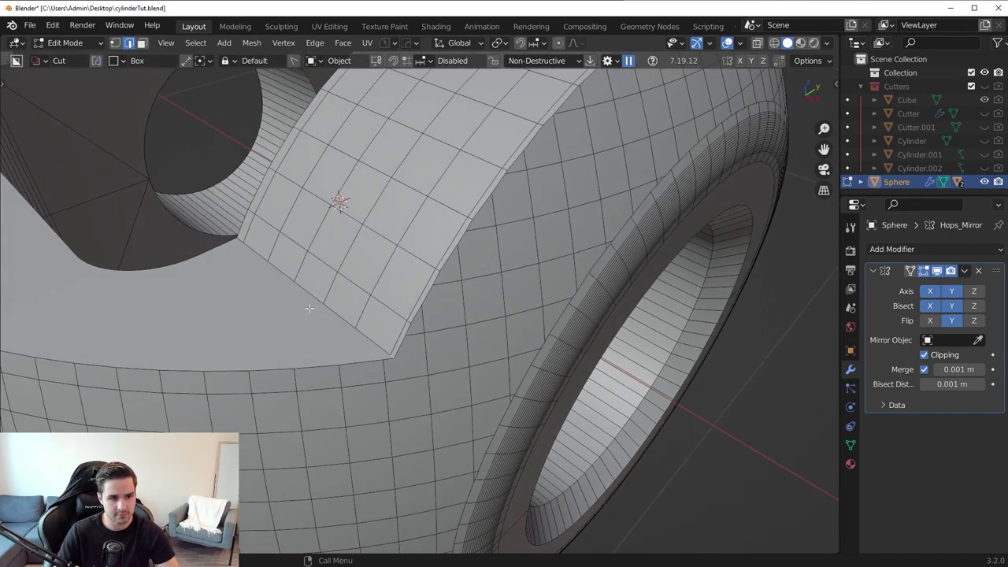
ctrl+click(240, 241)
scroll(480, 342, up, 4)
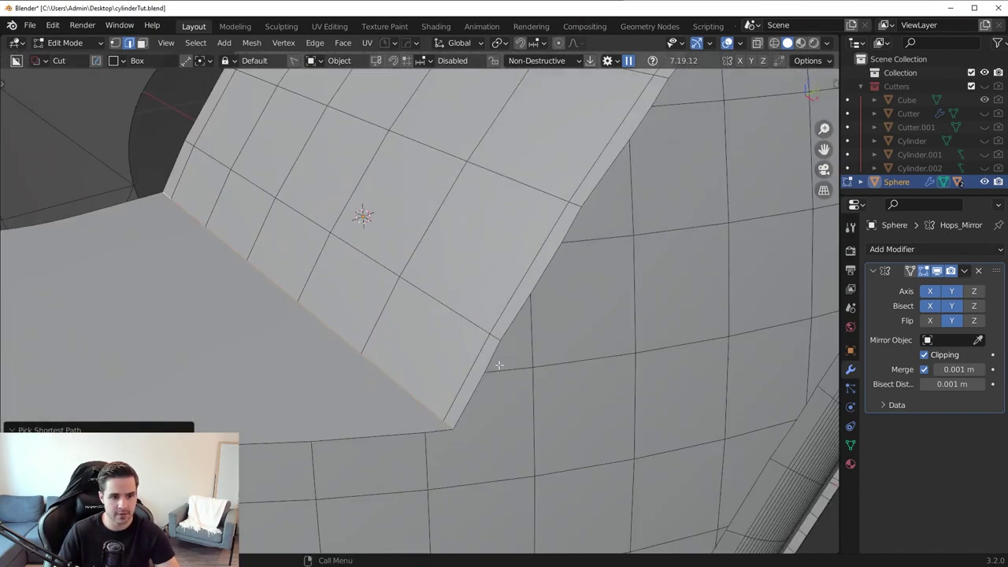
key(ctrl+b)
key(Escape)
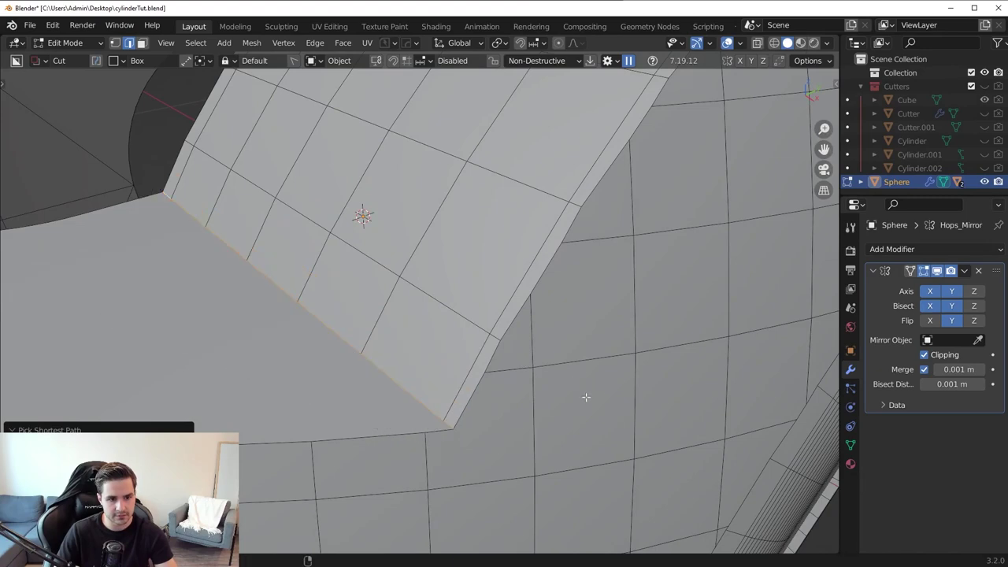
key(1)
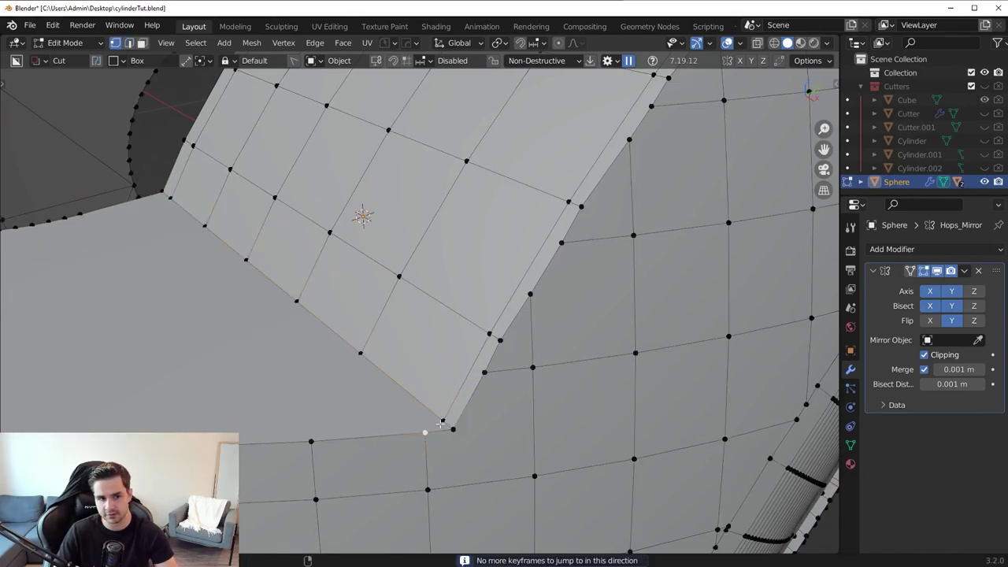
key(2)
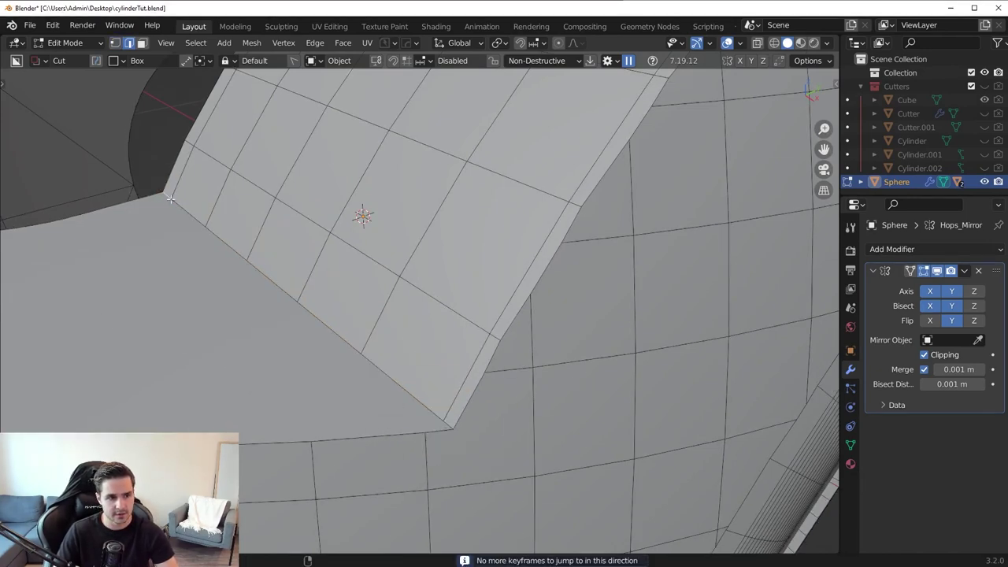
ctrl+click(444, 422)
key(ctrl+b)
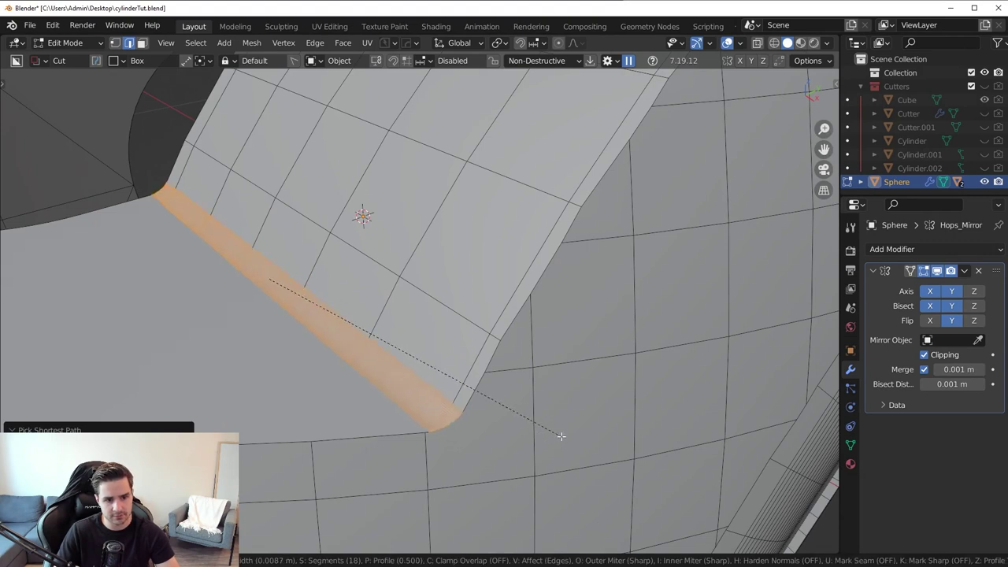
right_click(598, 431)
key(1)
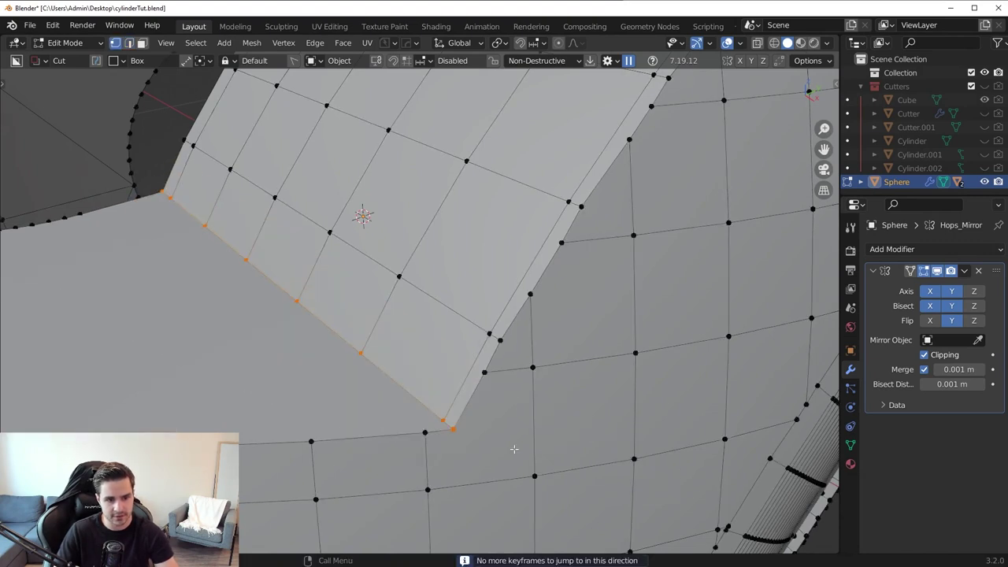
key(ctrl+b)
right_click(630, 456)
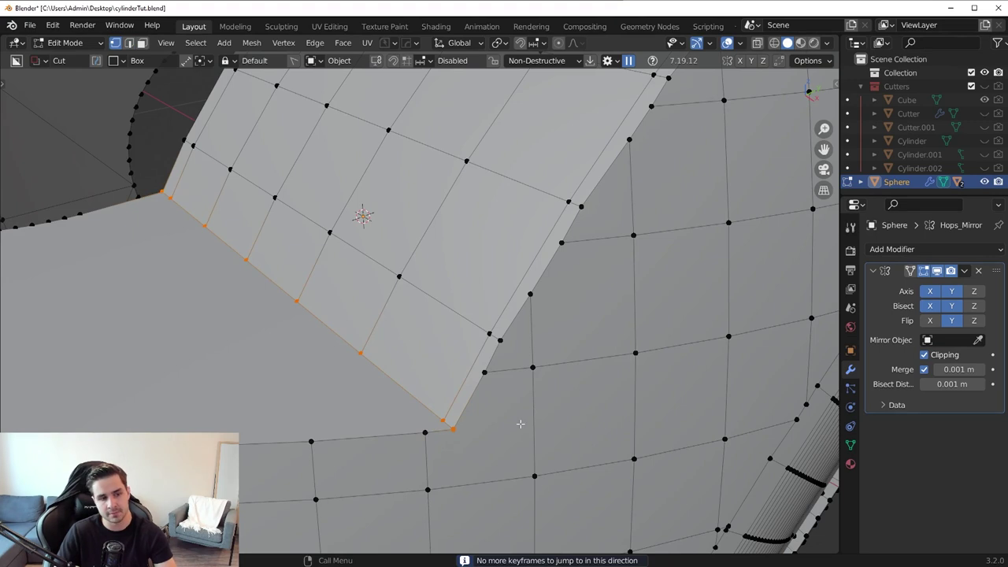
Slide the rim vertex beside the crease's outer end away from the corner by about 0.52, and shift the neighbouring arch-side vertex clear too
middle_drag(520, 423, 526, 427)
key(Tab)
click(497, 490)
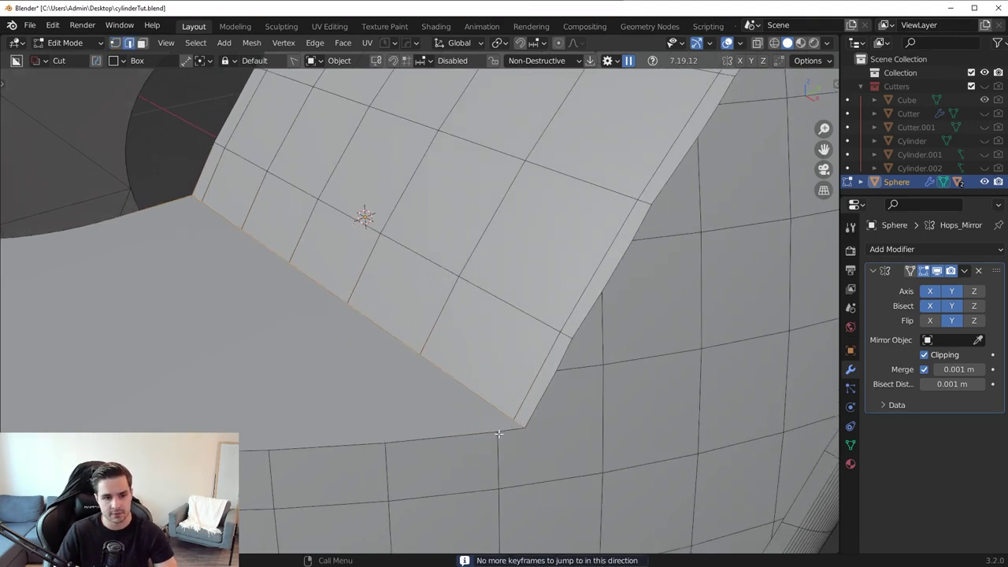
key(1)
click(498, 433)
key(g)
key(g)
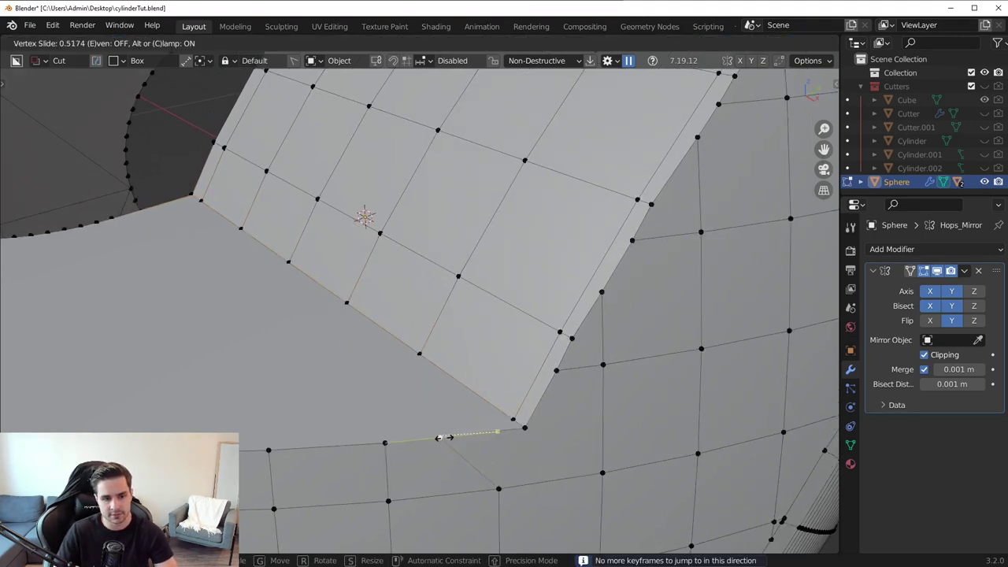
click(444, 435)
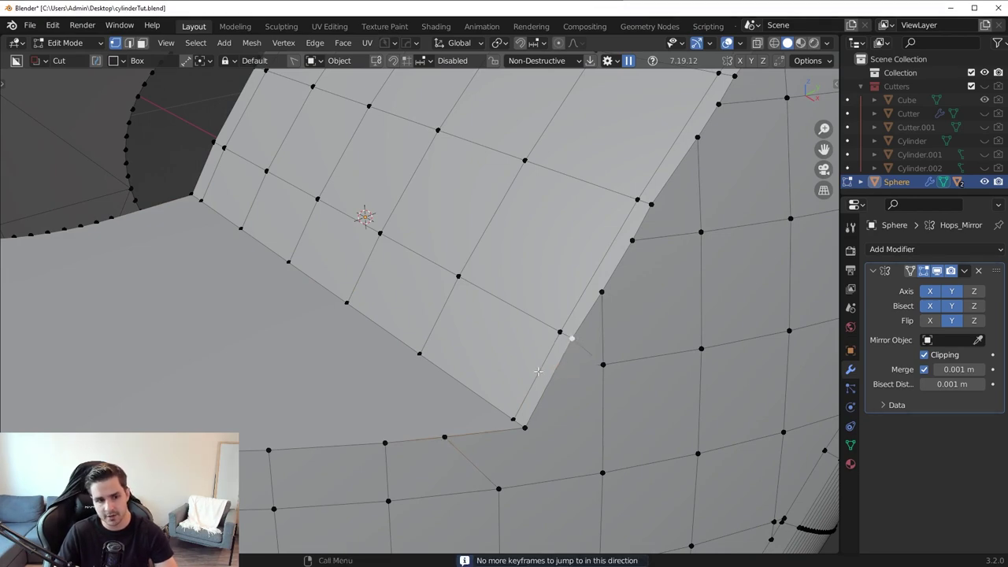
middle_drag(538, 371, 516, 333)
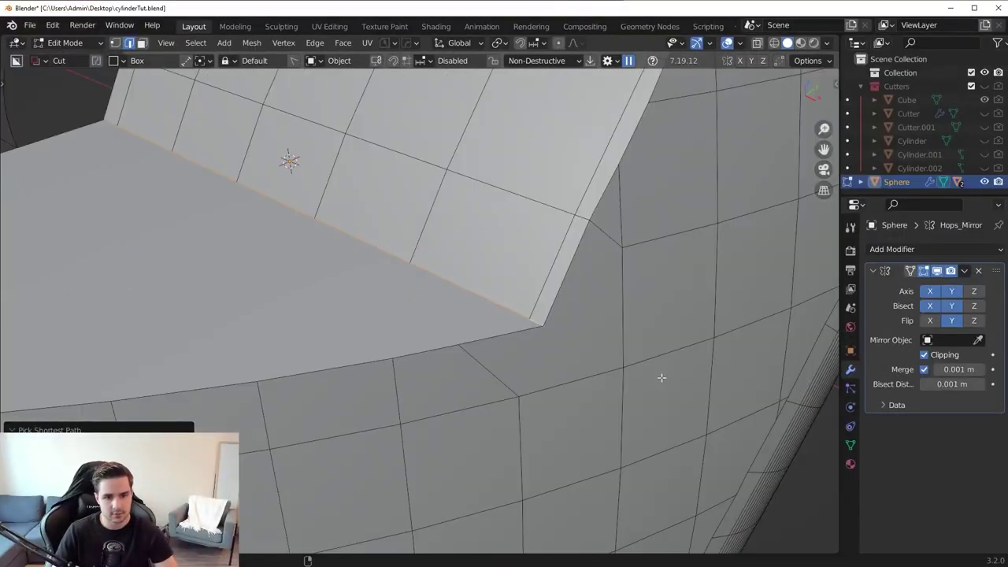
Try to bevel the crease between the flat top face and the arch, then undo the bevel
key(ctrl+b)
right_click(645, 365)
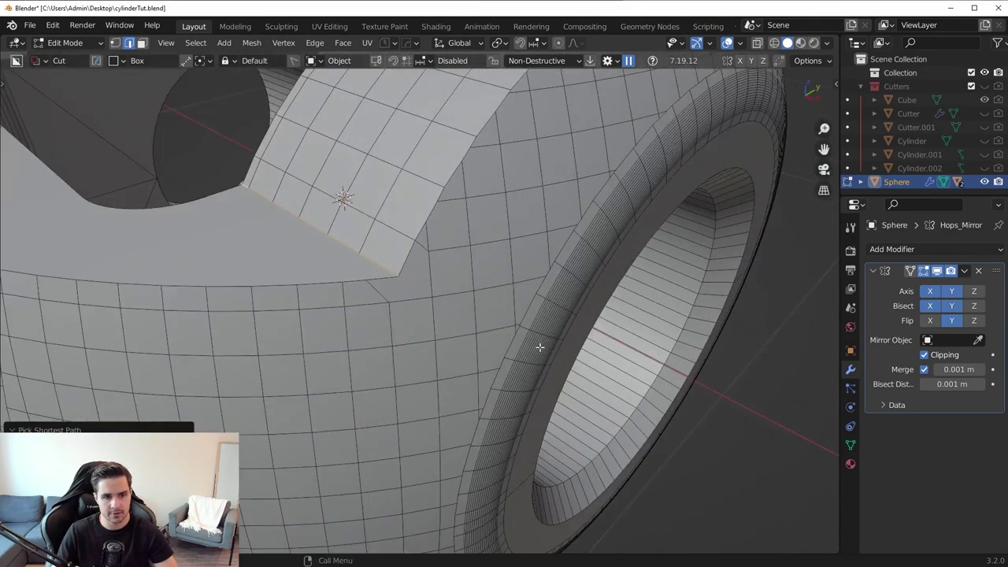
key(ctrl+b)
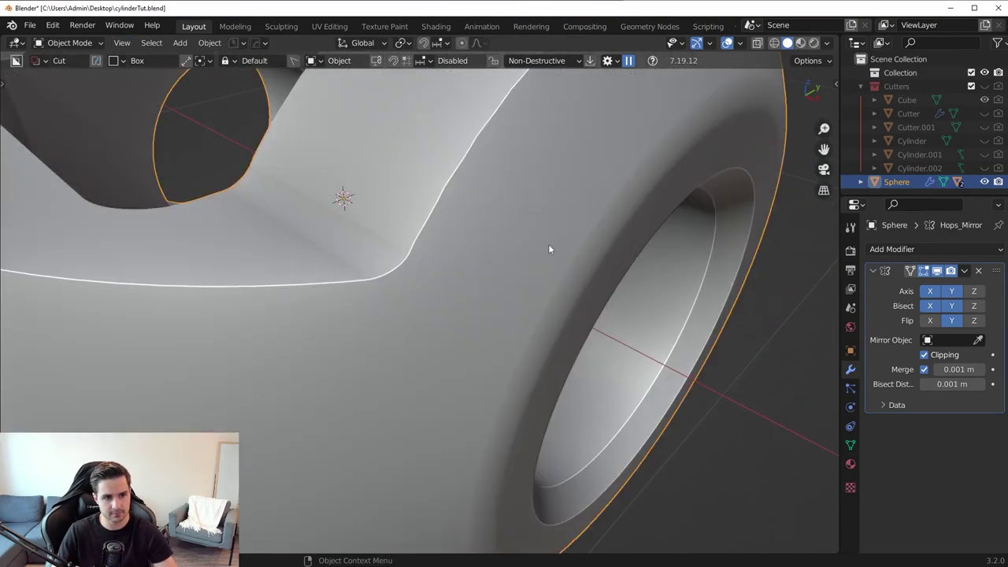
middle_drag(548, 244, 522, 324)
key(ctrl+z)
key(ctrl+z)
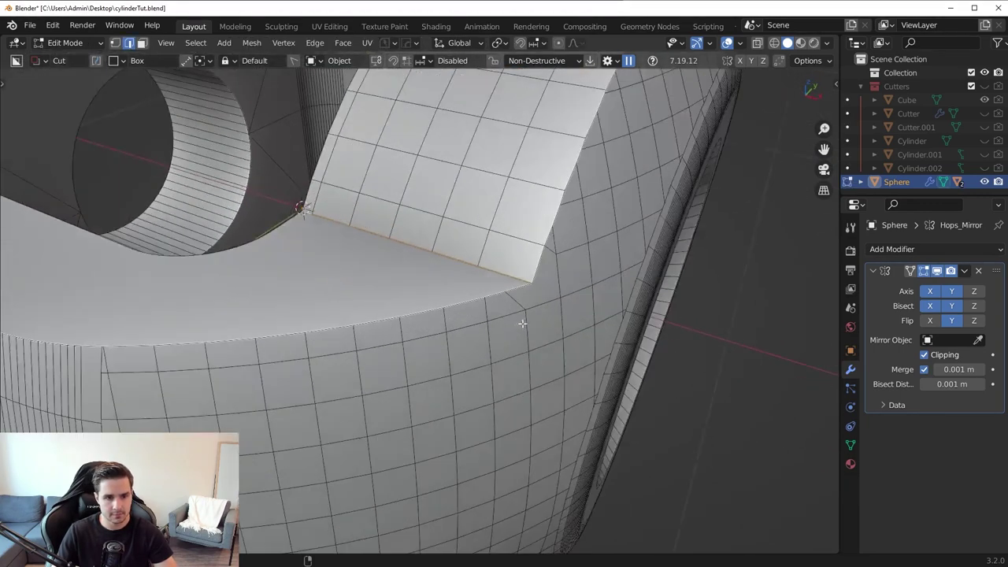
Slide the rim vertex beside the crease's outer end further away by about 0.53 and select the whole crease
key(1)
key(shift+v)
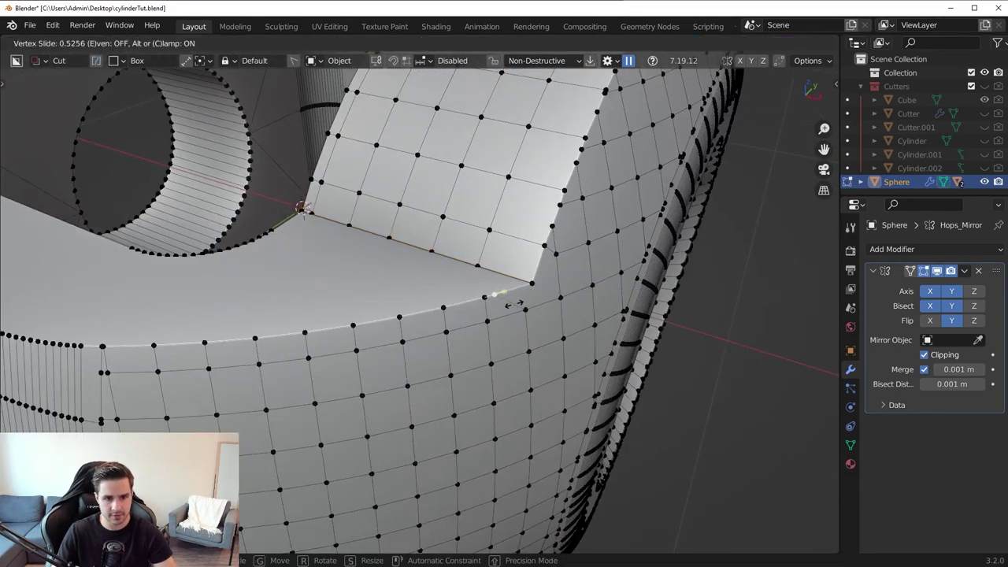
click(513, 303)
key(2)
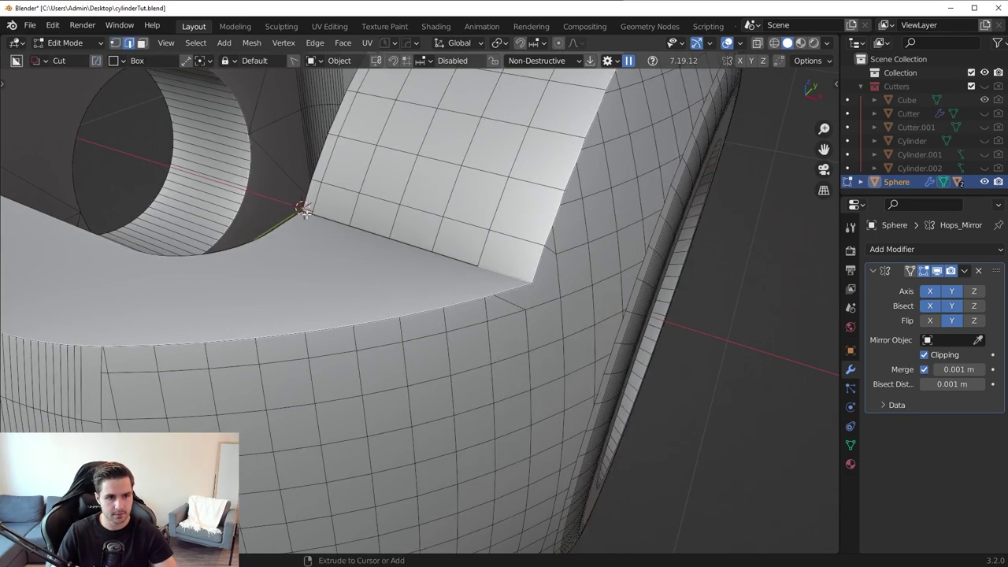
ctrl+click(305, 211)
middle_drag(305, 211, 500, 299)
Try an 18-segment bevel about 0.027 m wide on the selected crease and check its shading in Object Mode
key(ctrl+b)
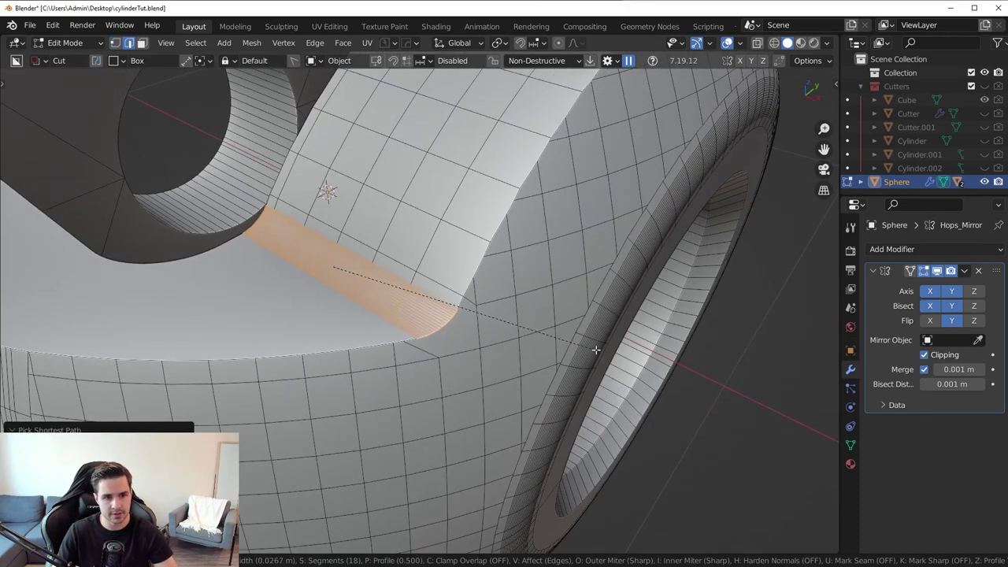
click(607, 350)
key(Tab)
click(603, 249)
scroll(570, 309, down, 5)
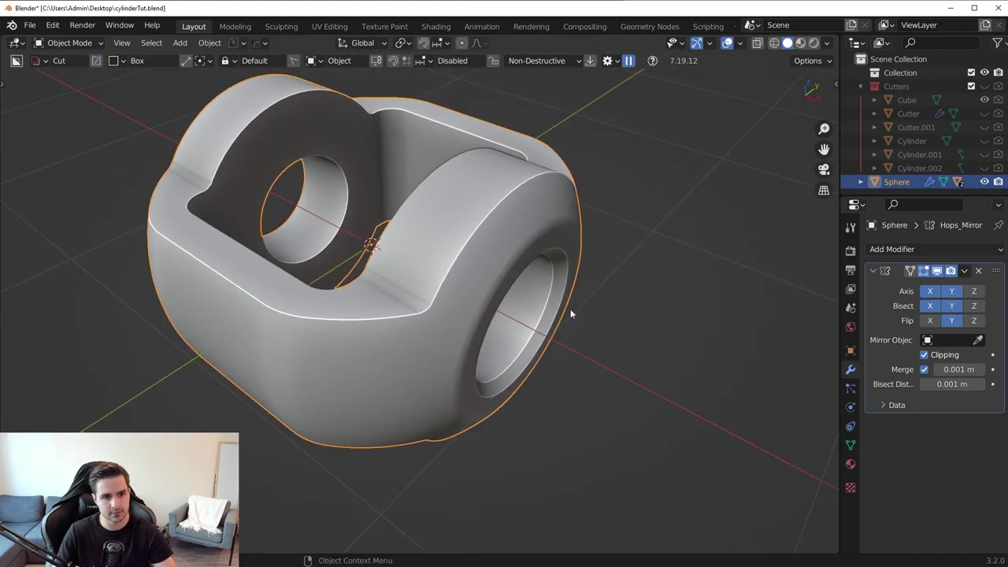
middle_drag(569, 308, 589, 329)
key(Tab)
Bevel the crease between the flat top face and the arch about 0.037 m wide with 18 segments and return to Object Mode
scroll(620, 383, up, 3)
middle_drag(596, 376, 565, 379)
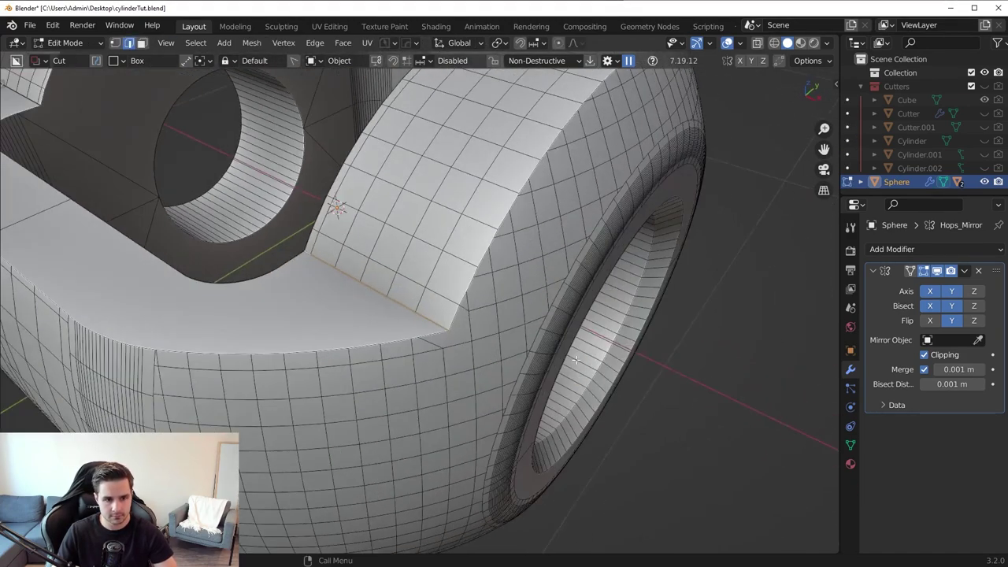
scroll(650, 395, up, 2)
key(ctrl+b)
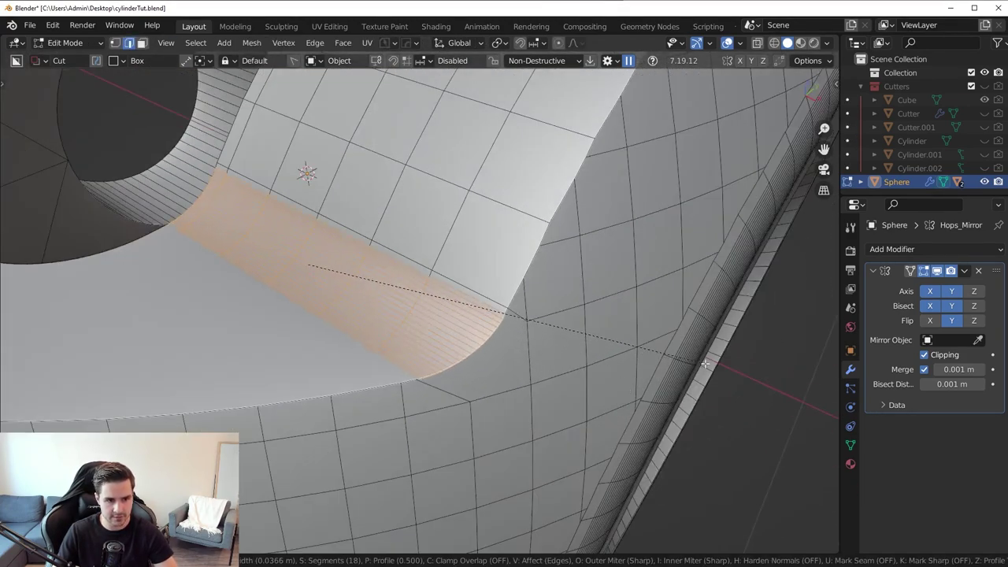
click(706, 363)
key(Tab)
scroll(524, 265, down, 8)
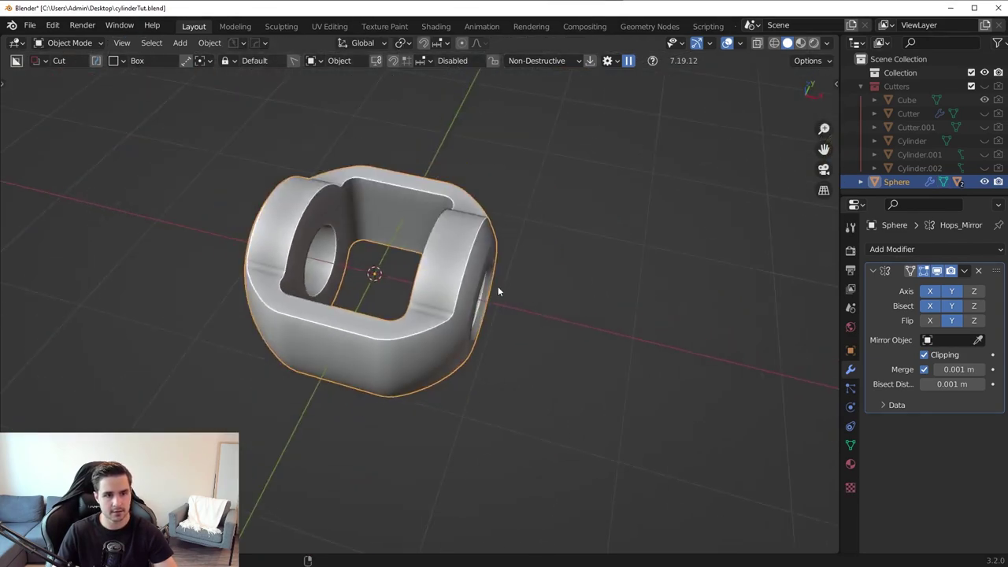
middle_drag(498, 286, 427, 326)
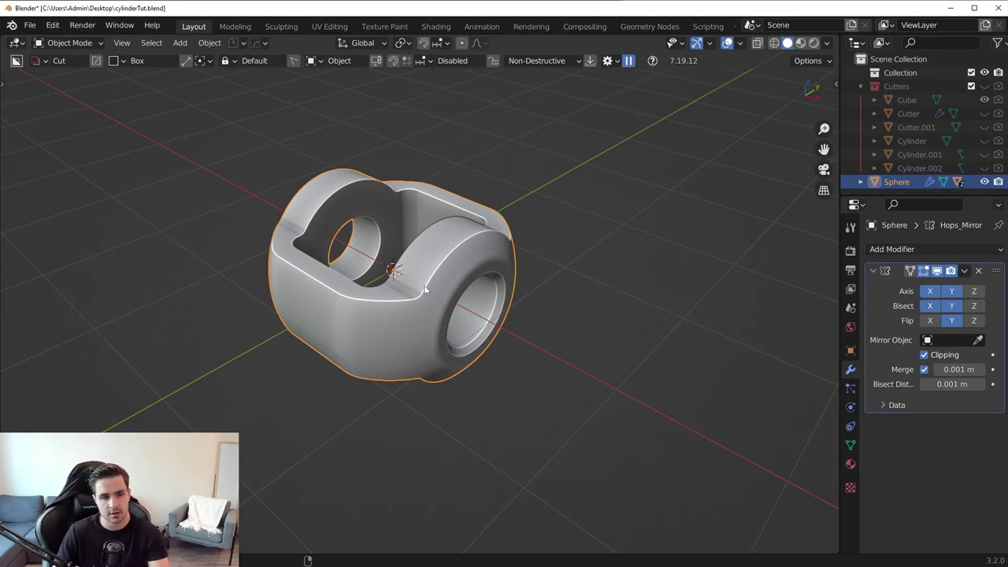
Add a single centred loop cut around the inner wall of the side bore
scroll(433, 318, up, 2)
middle_drag(461, 324, 386, 351)
key(Tab)
click(382, 403)
middle_drag(383, 403, 412, 329)
scroll(412, 328, up, 4)
key(ctrl+r)
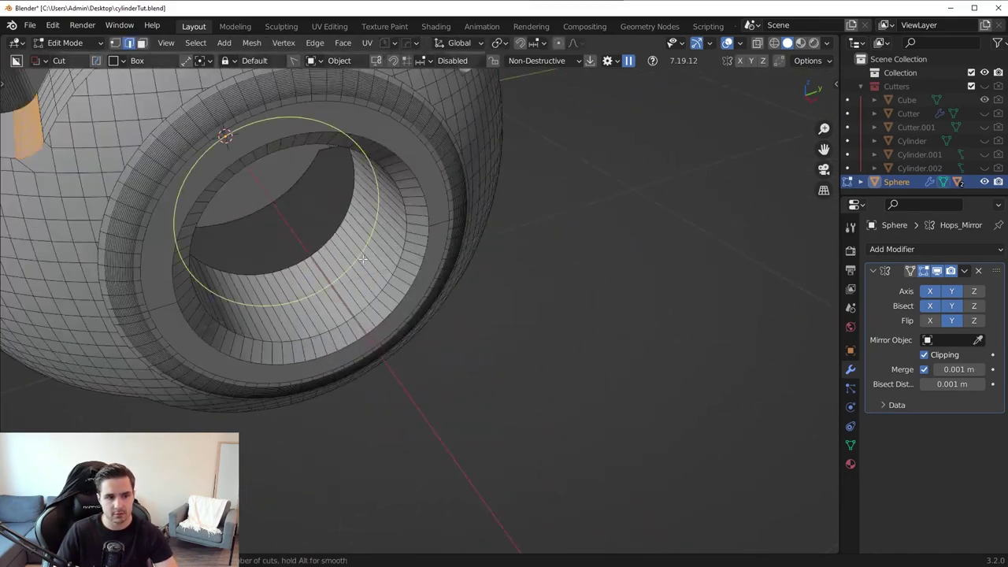
key(Escape)
middle_drag(331, 274, 416, 312)
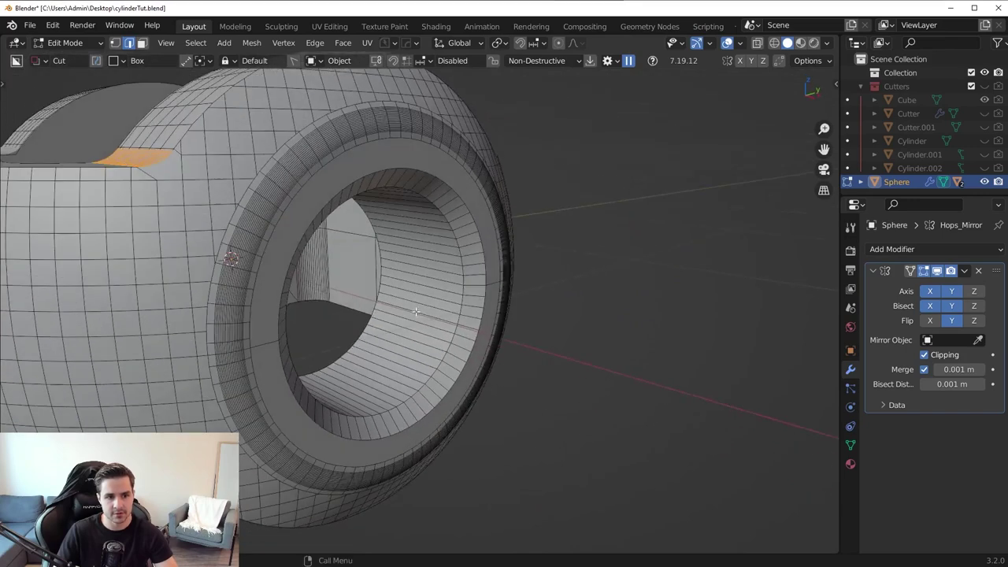
click(413, 325)
right_click(416, 326)
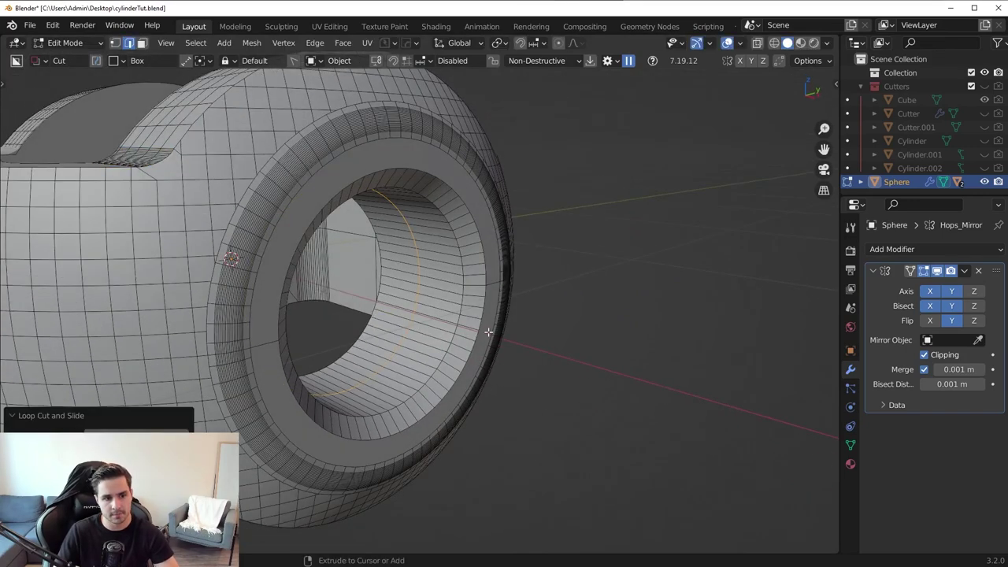
Bevel the bore's centre loop into a single-segment band 0.128 m wide
key(ctrl+b)
scroll(529, 336, down, 13)
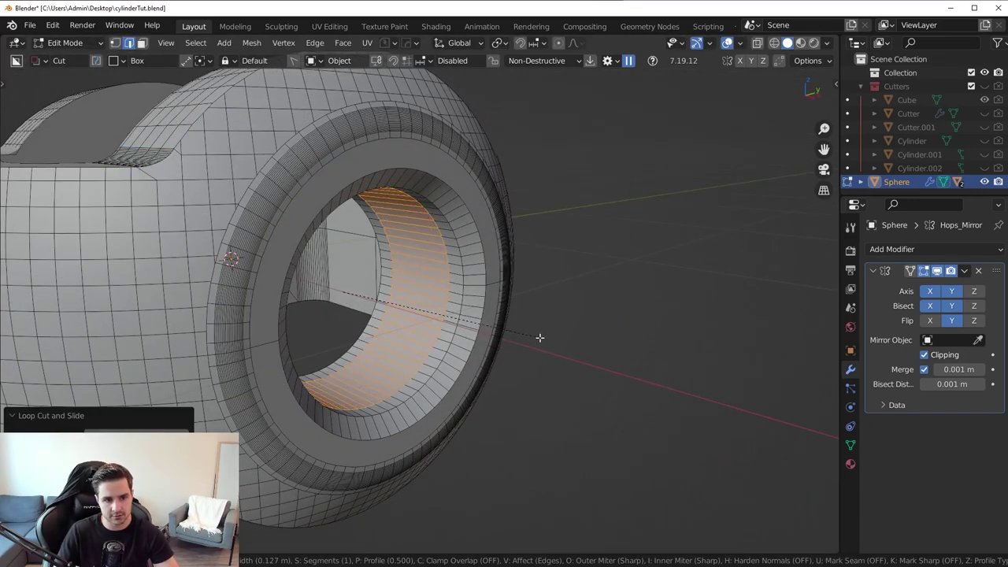
click(540, 338)
Extrude the band and shrink it toward the bore's axis to form a raised inner ring
key(e)
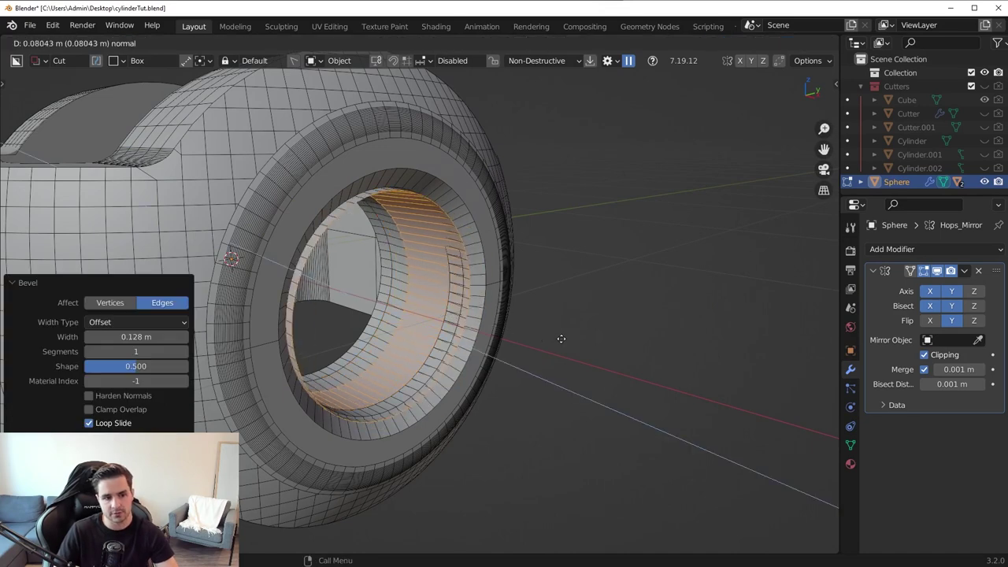
click(560, 338)
mouse_move(596, 337)
middle_down()
mouse_move(544, 344)
mouse_move(609, 335)
middle_up()
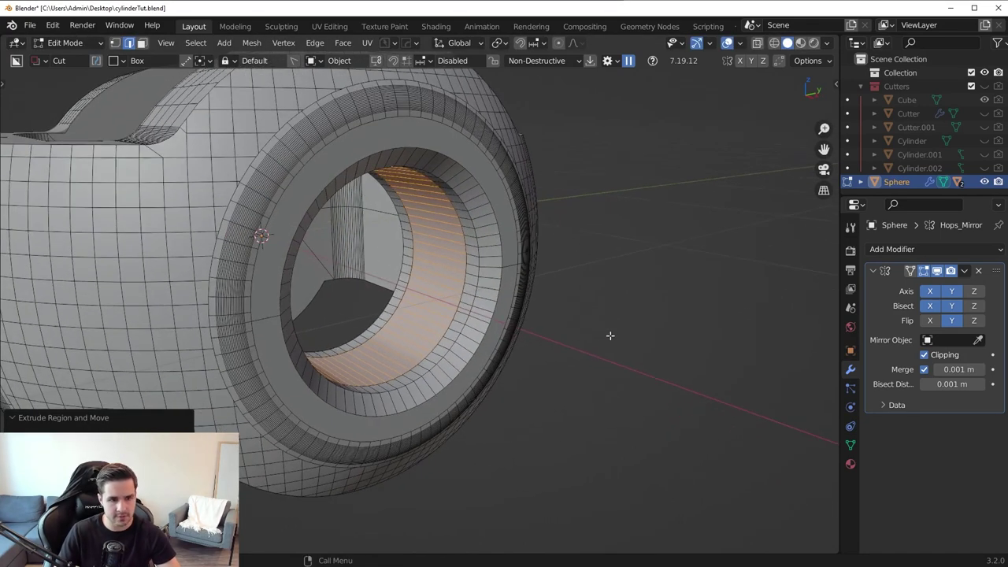
key(alt+s)
click(607, 333)
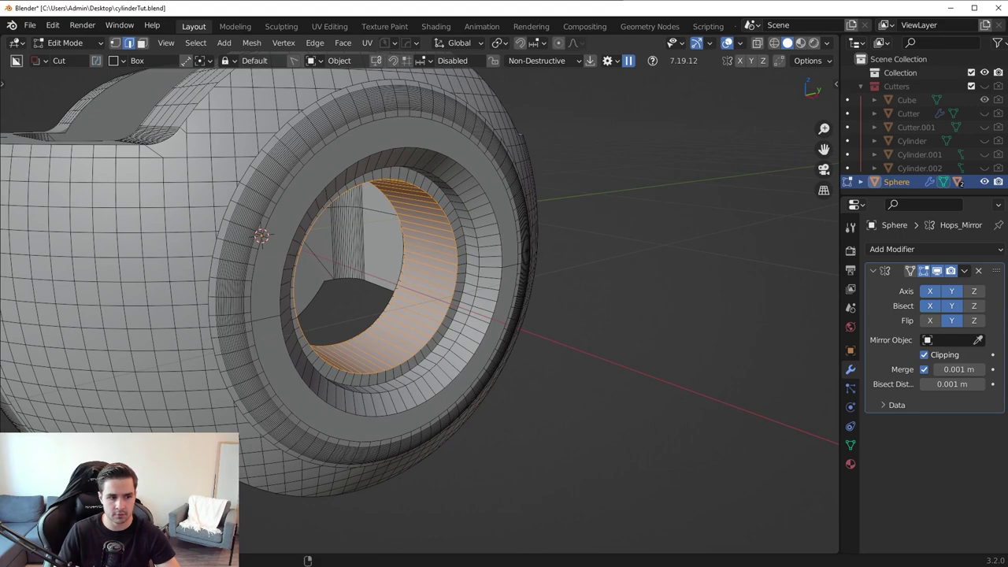
Chamfer both rim edges of the raised bore ring about 0.011 m with one segment and save the file
scroll(444, 446, up, 3)
alt+click(441, 394)
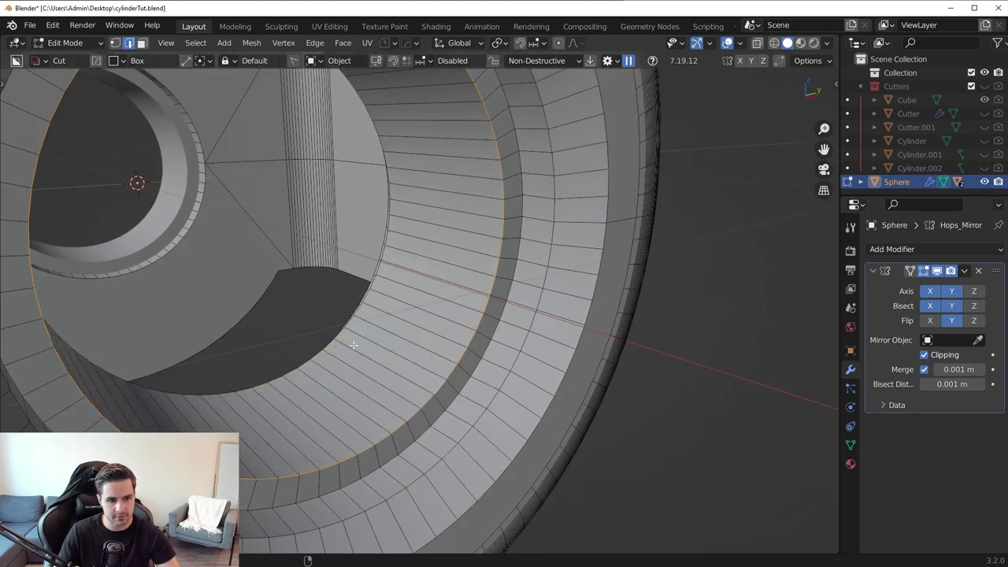
key(ctrl+b)
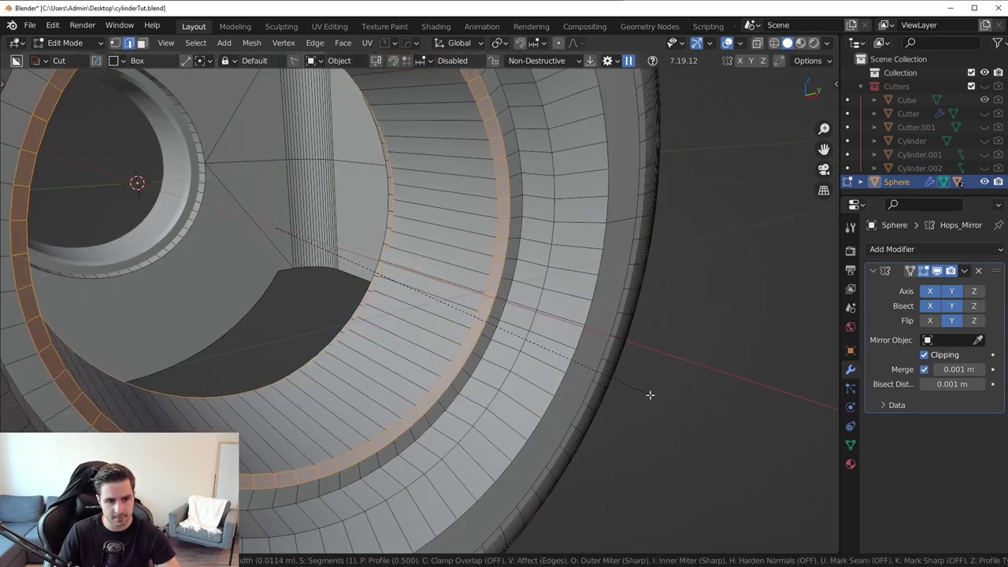
click(650, 396)
key(Tab)
scroll(604, 277, down, 3)
click(553, 303)
middle_drag(553, 303, 399, 377)
key(ctrl+s)
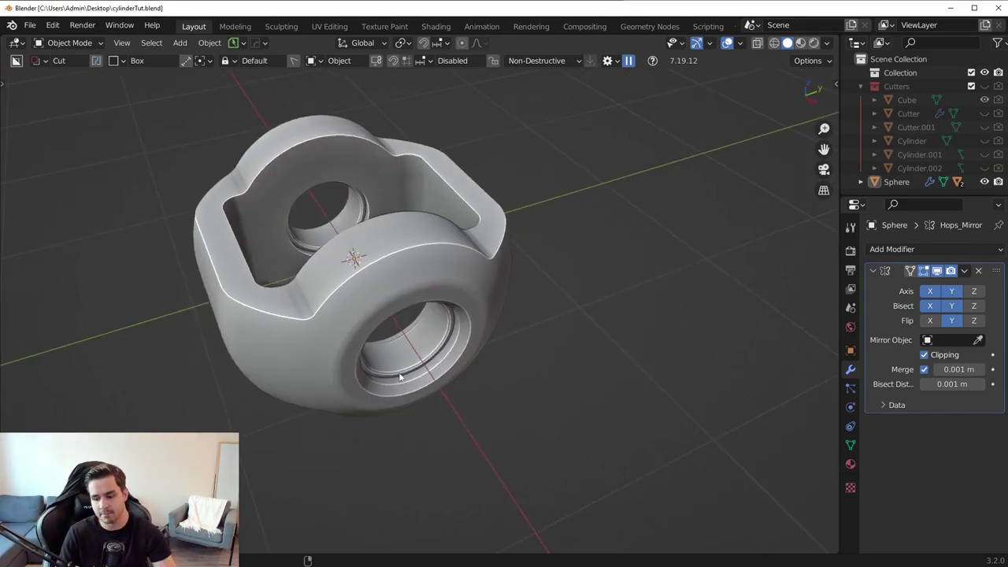
Add a 2 m cube at the origin and flatten it along the Y axis into a thin slab crossing the body
key(KP_7)
key(shift+a)
mouse_move(563, 182)
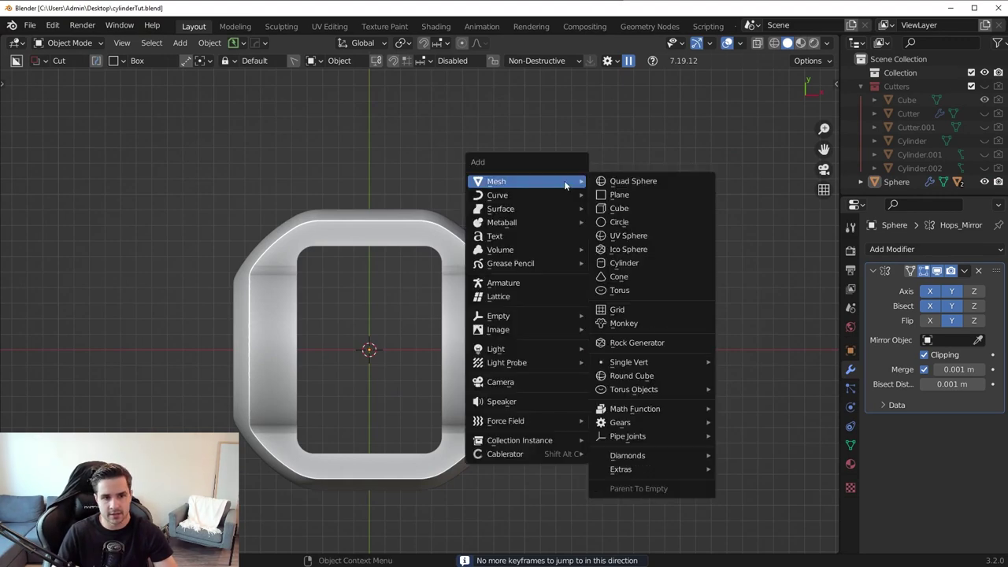
click(620, 208)
key(s)
key(y)
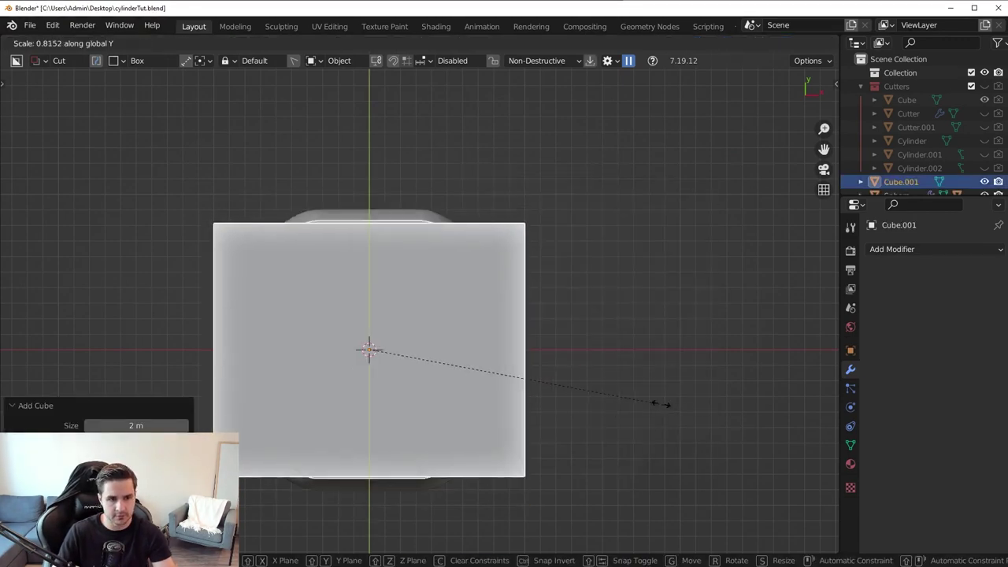
click(538, 393)
key(s)
key(y)
click(496, 392)
key(s)
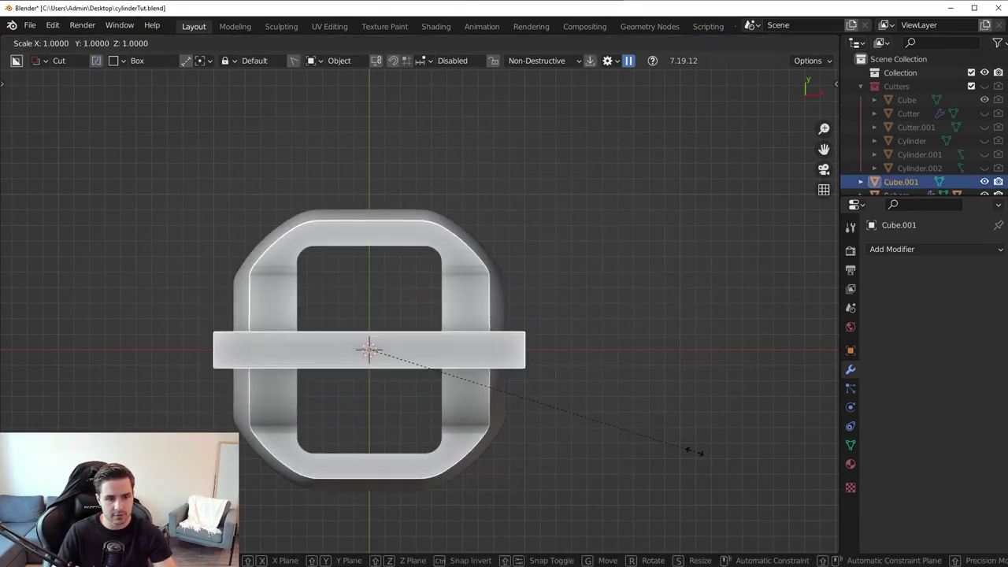
key(y)
click(511, 420)
Scale the slab down further along Y in top view until it is a very thin plate
scroll(520, 394, up, 5)
middle_drag(529, 362, 717, 426)
scroll(690, 408, down, 3)
key(Up)
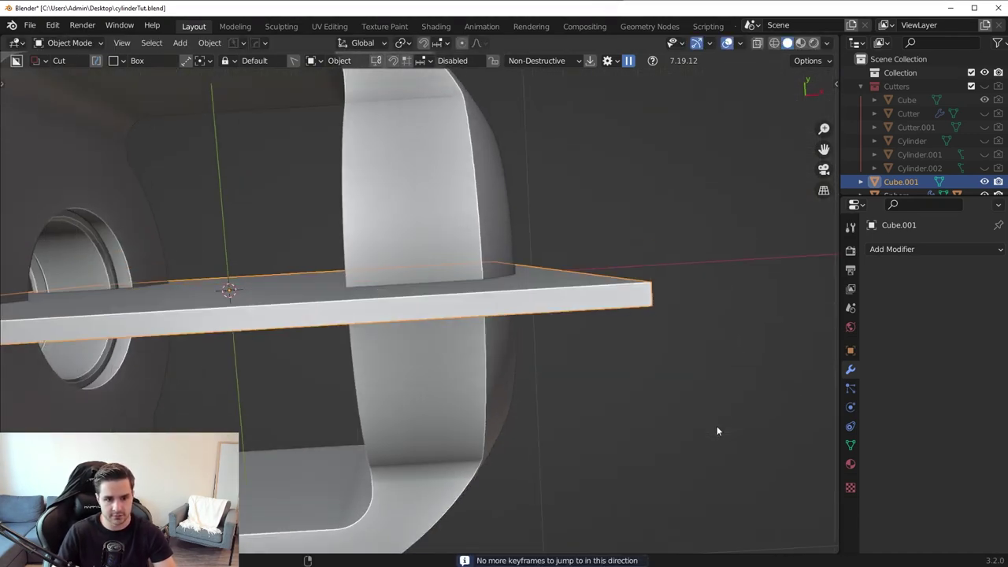
key(KP_7)
key(s)
key(y)
click(475, 364)
scroll(686, 415, up, 3)
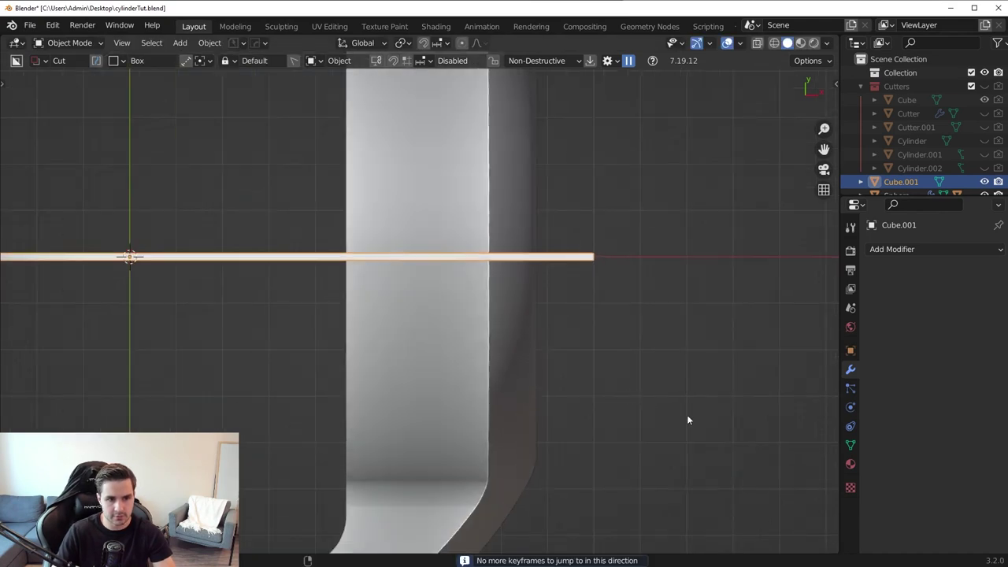
Scale the plate down further along the Y axis until it is as thin as a sheet
key(s)
key(y)
key(s)
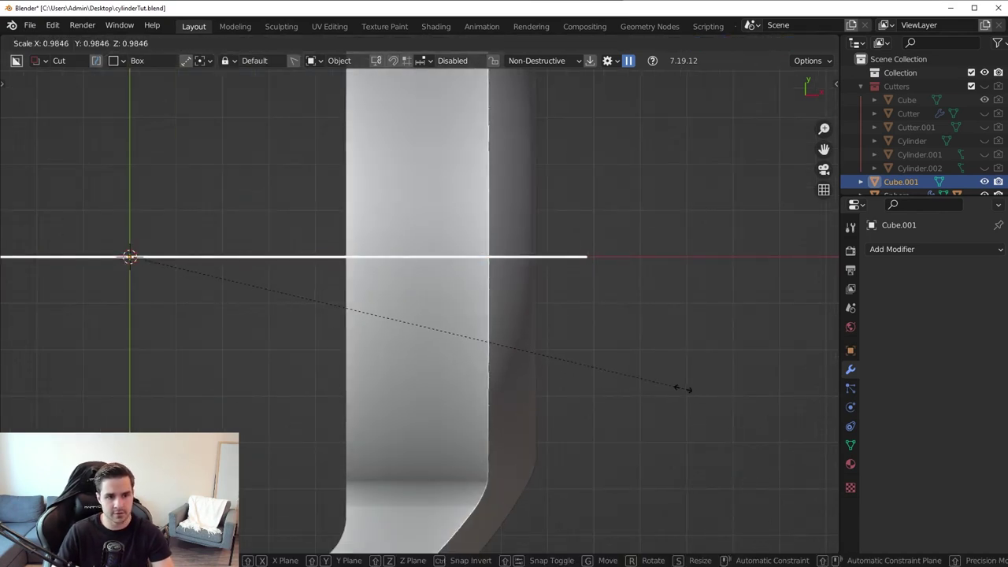
key(y)
click(407, 334)
key(alt+a)
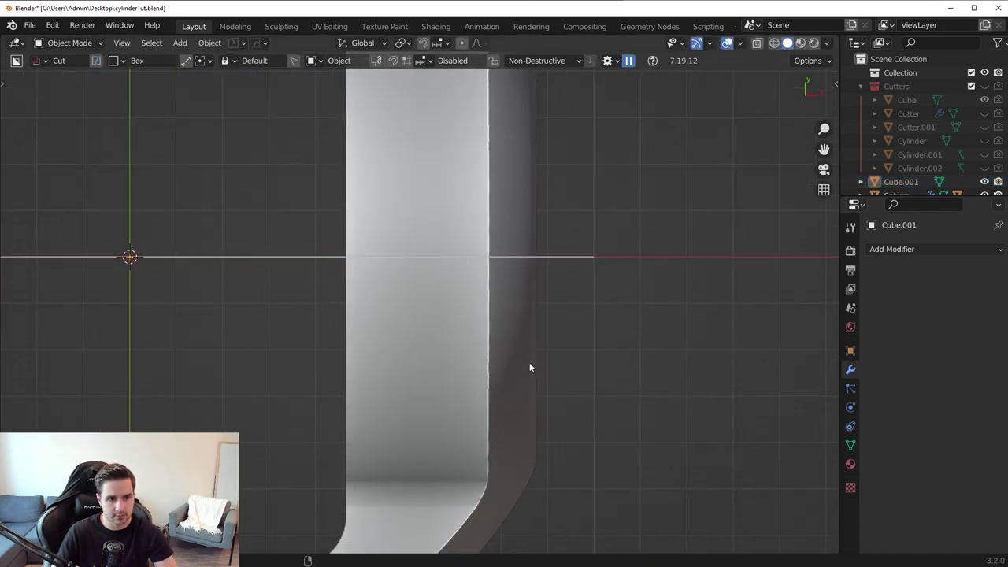
Try to cut the mirrored body with the thin plate using a Boolean difference
click(555, 260)
middle_drag(585, 286, 400, 288)
shift+click(399, 288)
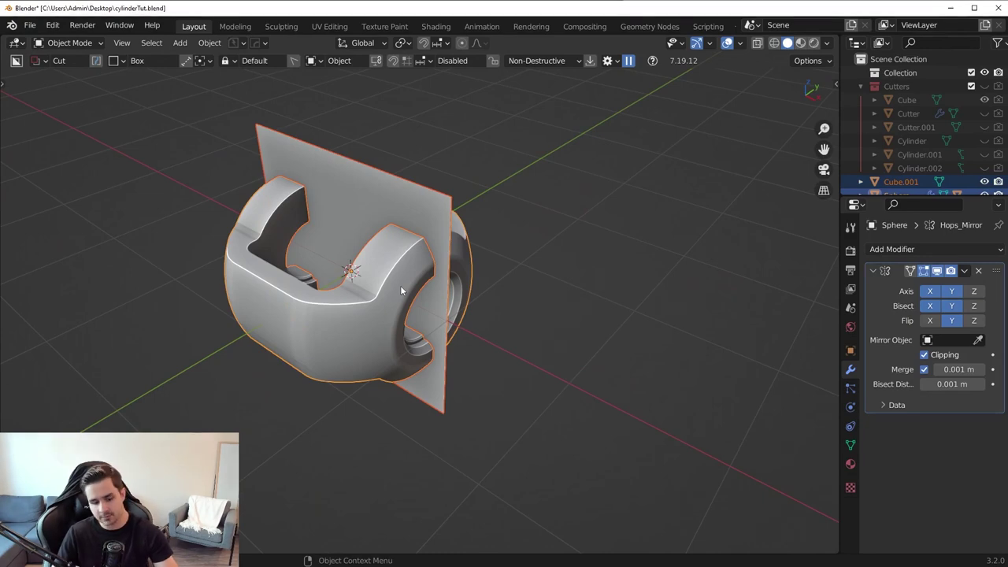
key(q)
click(412, 274)
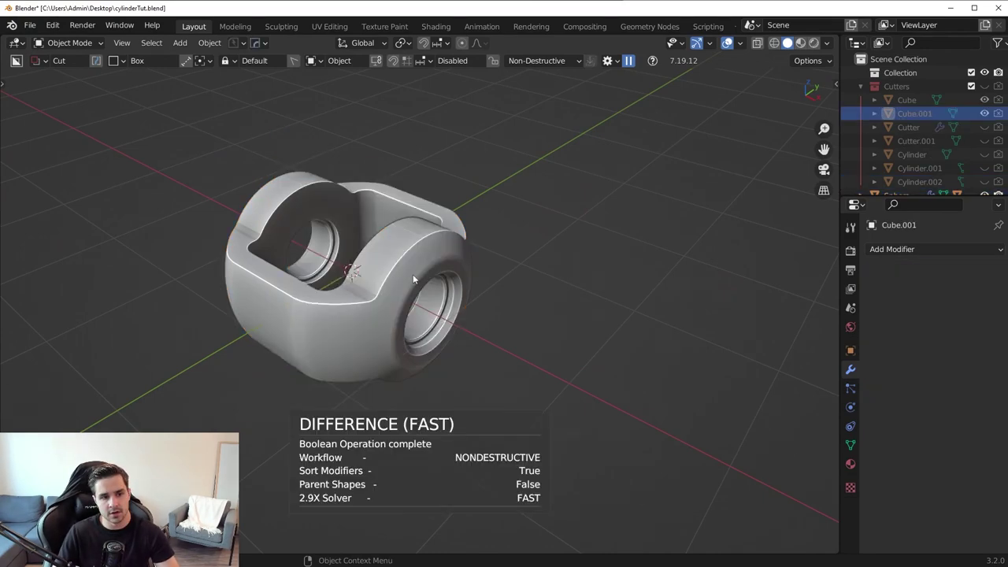
middle_drag(412, 274, 475, 296)
scroll(476, 293, up, 4)
click(469, 247)
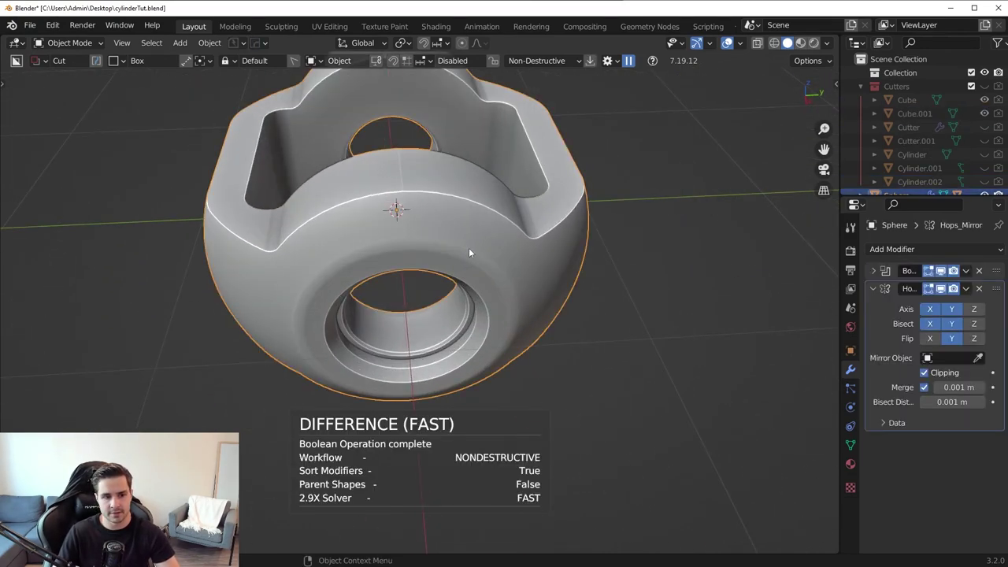
Undo the Boolean difference made with the thin plate
key(ctrl+z)
key(ctrl+z)
middle_drag(477, 255, 417, 247)
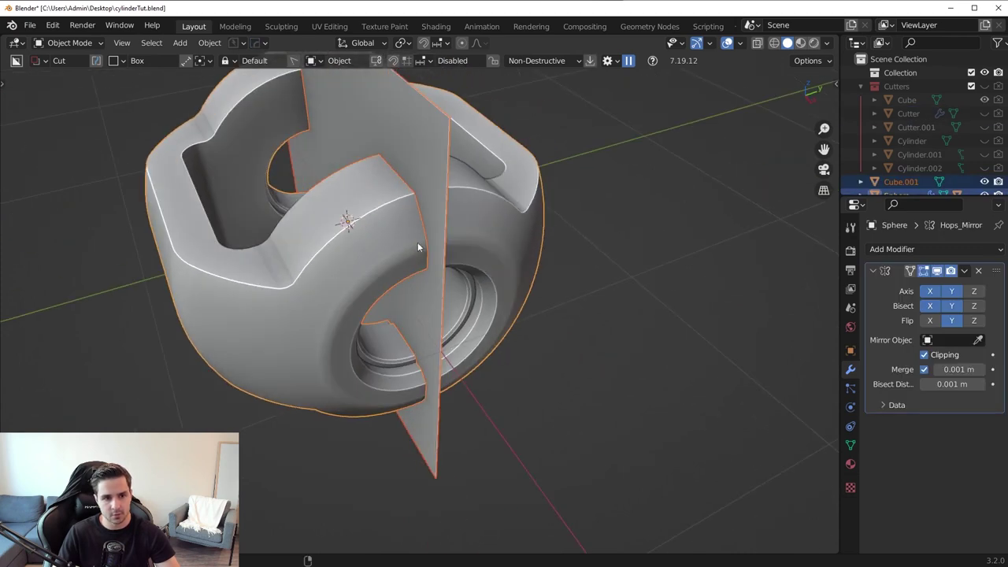
Apply the mirror modifier on the sphere body
key(alt+a)
click(500, 234)
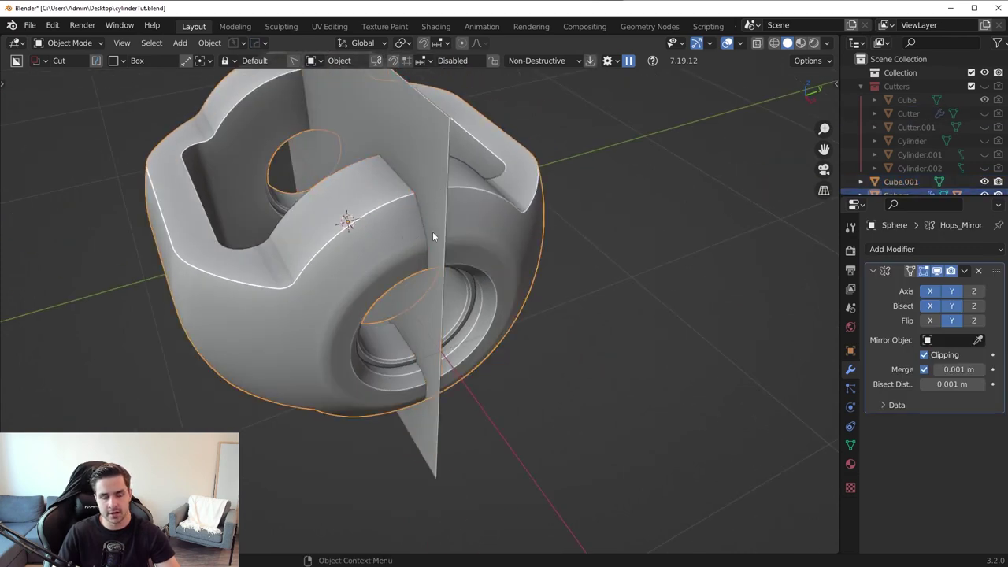
scroll(432, 236, down, 2)
click(964, 271)
click(951, 286)
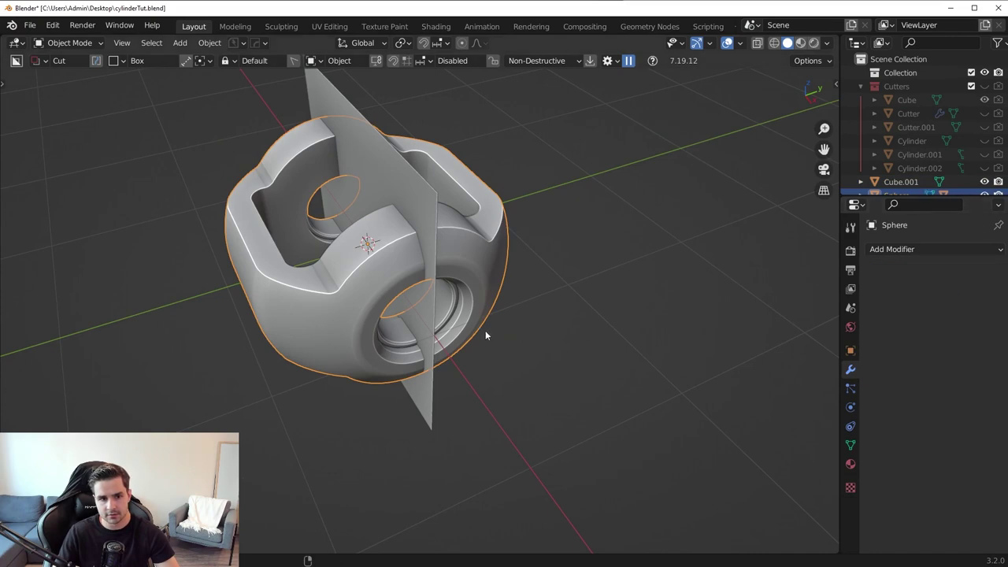
Cut the thin plate out of the body as a non-destructive Boolean difference to form a narrow seam
scroll(483, 329, up, 2)
click(446, 236)
middle_drag(447, 237, 442, 281)
key(alt+a)
scroll(451, 274, up, 2)
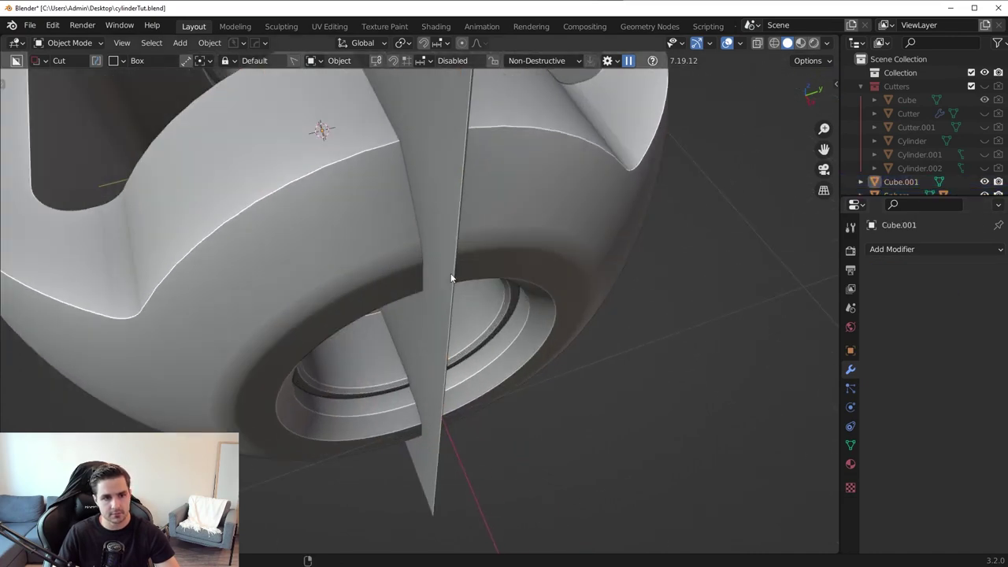
click(451, 277)
shift+click(516, 211)
key(ctrl+KP_Subtract)
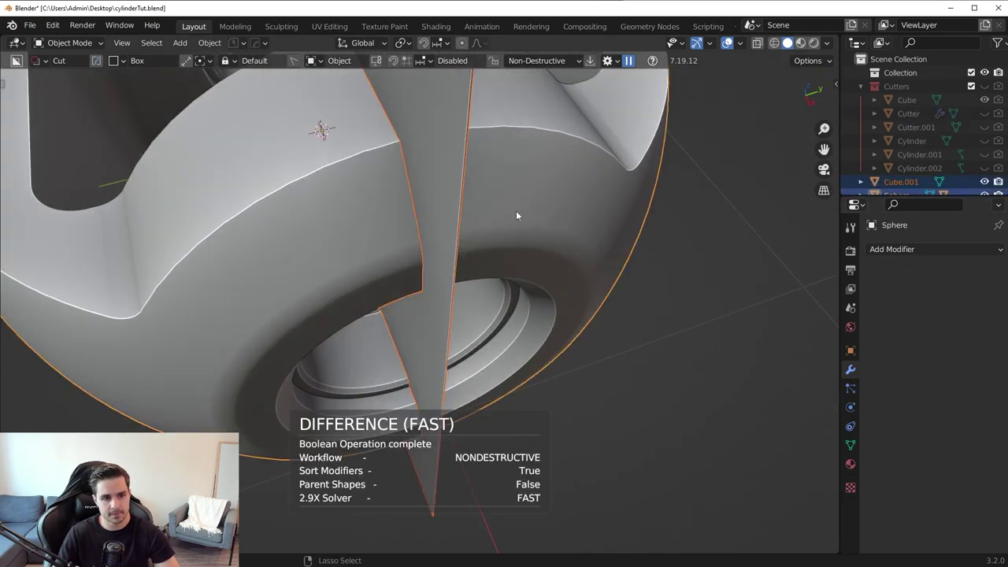
key(q)
click(527, 213)
Reveal the body's Boolean plate cutter to check the seam and hide the Cutters collection again
scroll(487, 271, down, 5)
middle_drag(488, 272, 501, 299)
scroll(484, 249, up, 3)
key(q)
click(462, 272)
scroll(504, 299, up, 3)
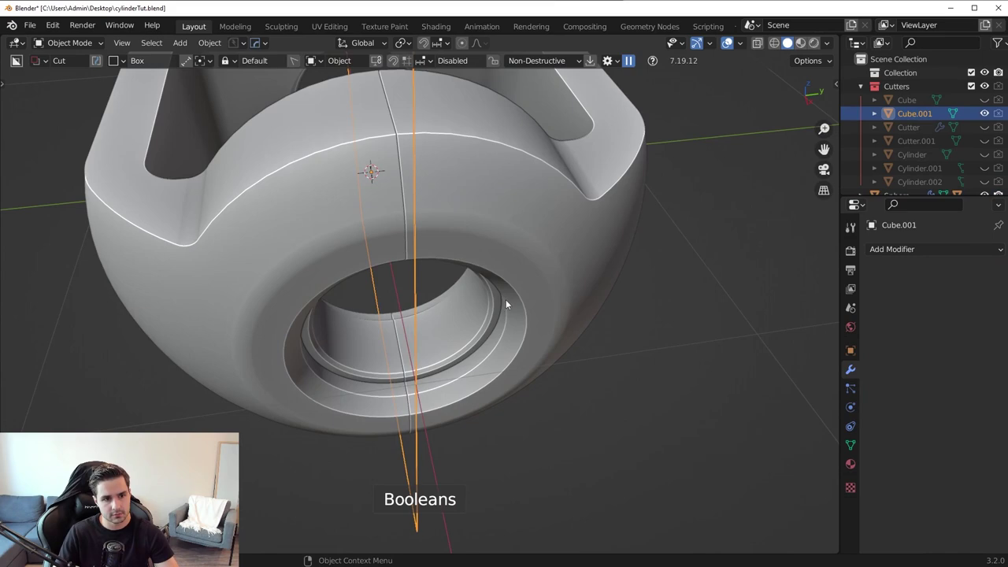
key(shift+2)
shift+middle_drag(482, 249, 584, 297)
Add a bevel modifier to the body with 3 segments, a width of about 0.0023 m, profile 0.70 and a 30° angle limit
click(509, 302)
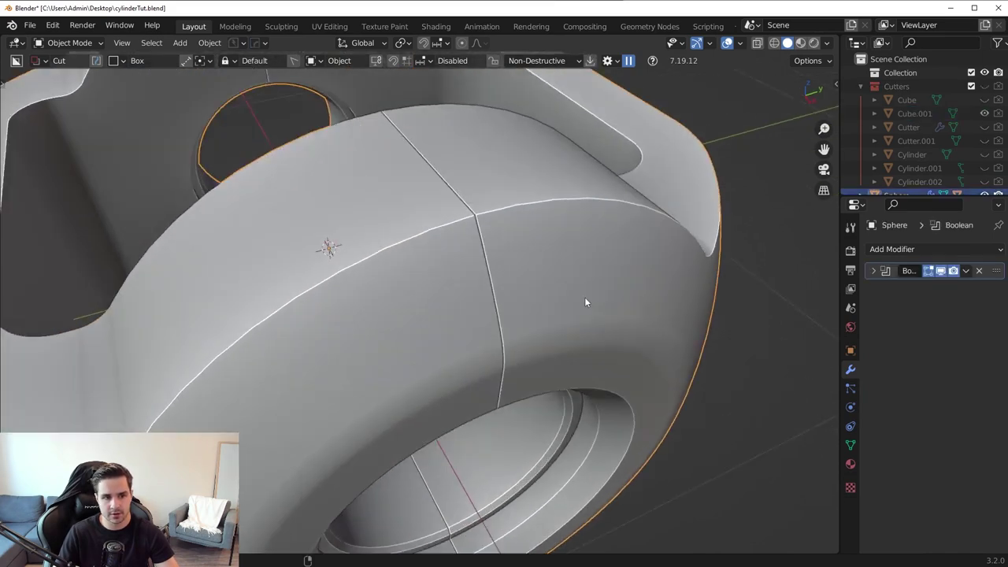
key(q)
click(580, 287)
mouse_move(608, 295)
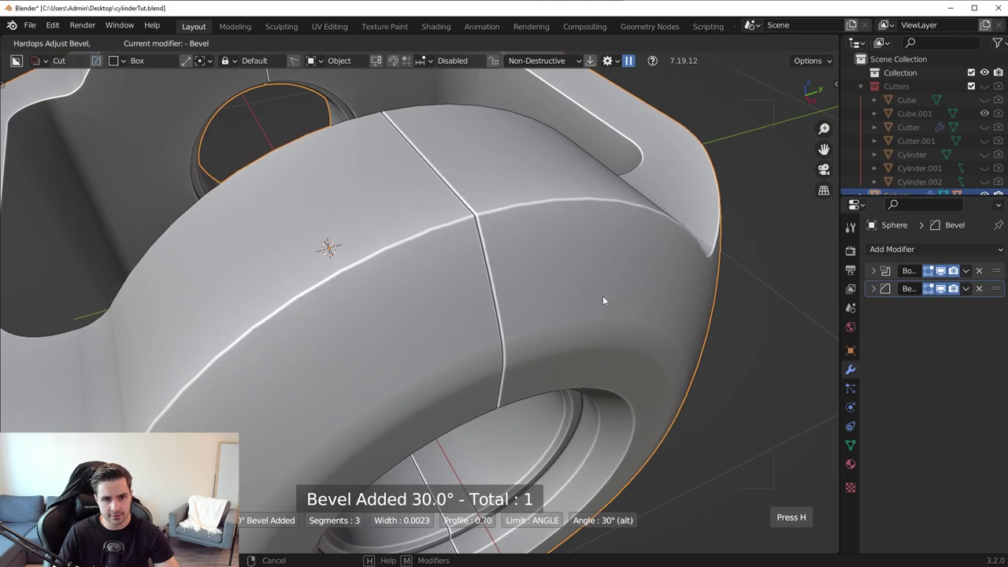
click(603, 295)
scroll(599, 296, down, 5)
middle_drag(502, 314, 330, 283)
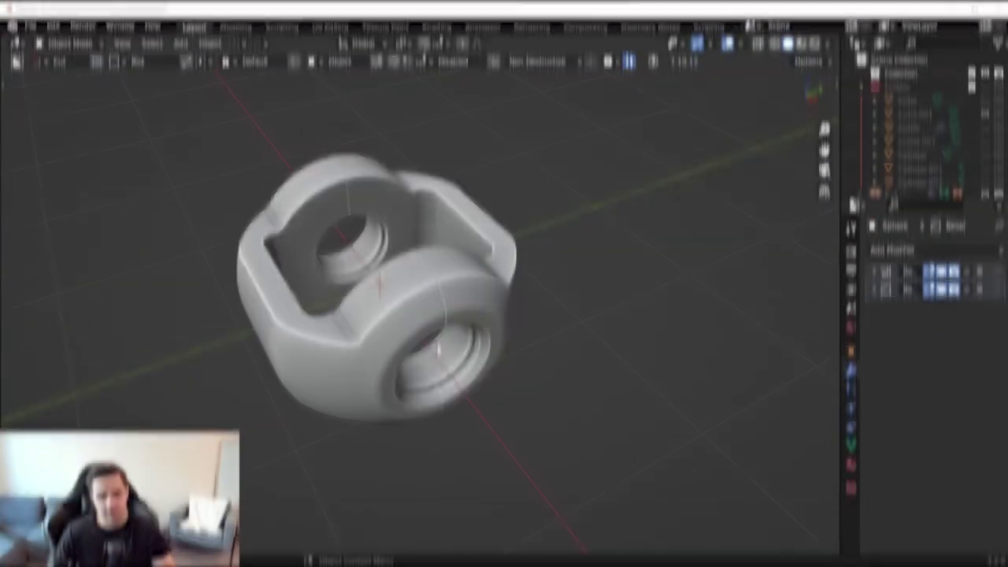